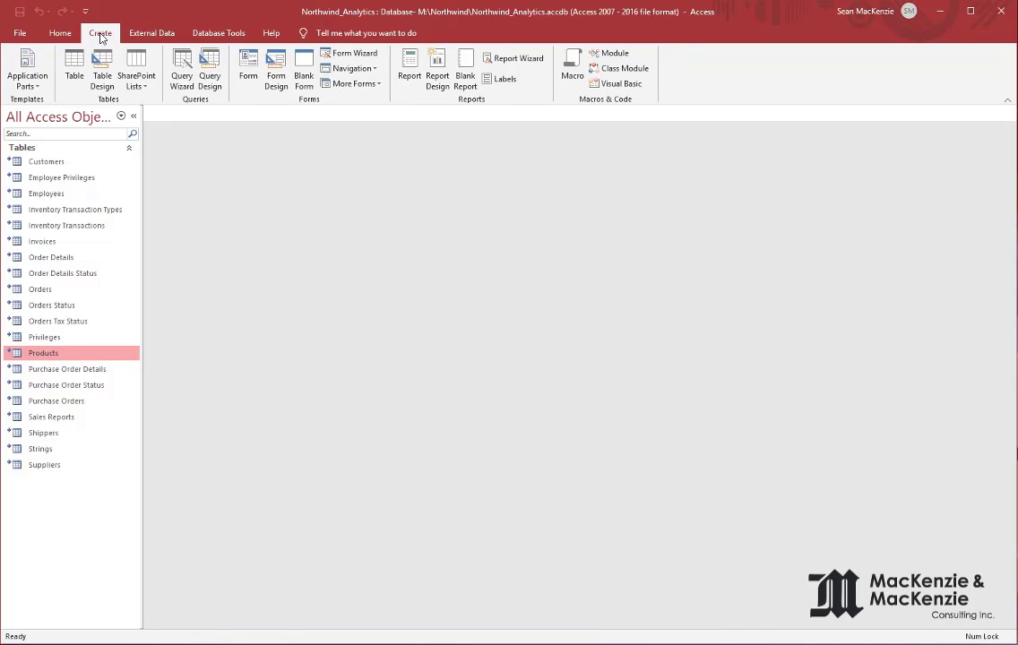
# Create a new query in design view, add the Customers table and enlarge its field list to show the fields
pyautogui.click(213, 73)
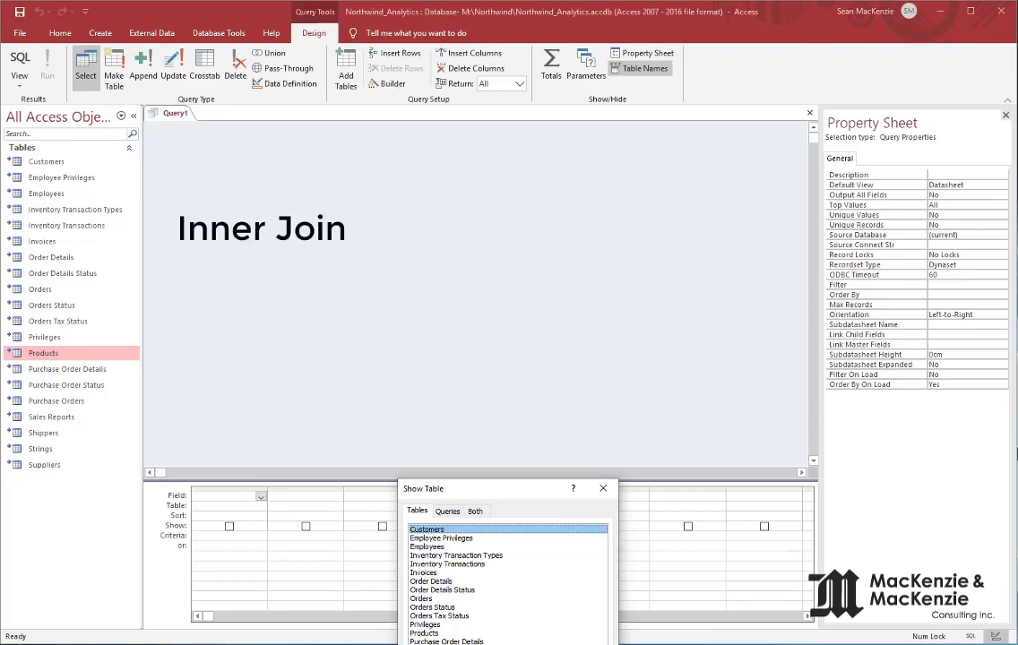
pyautogui.moveTo(504, 493); pyautogui.dragTo(603, 238)
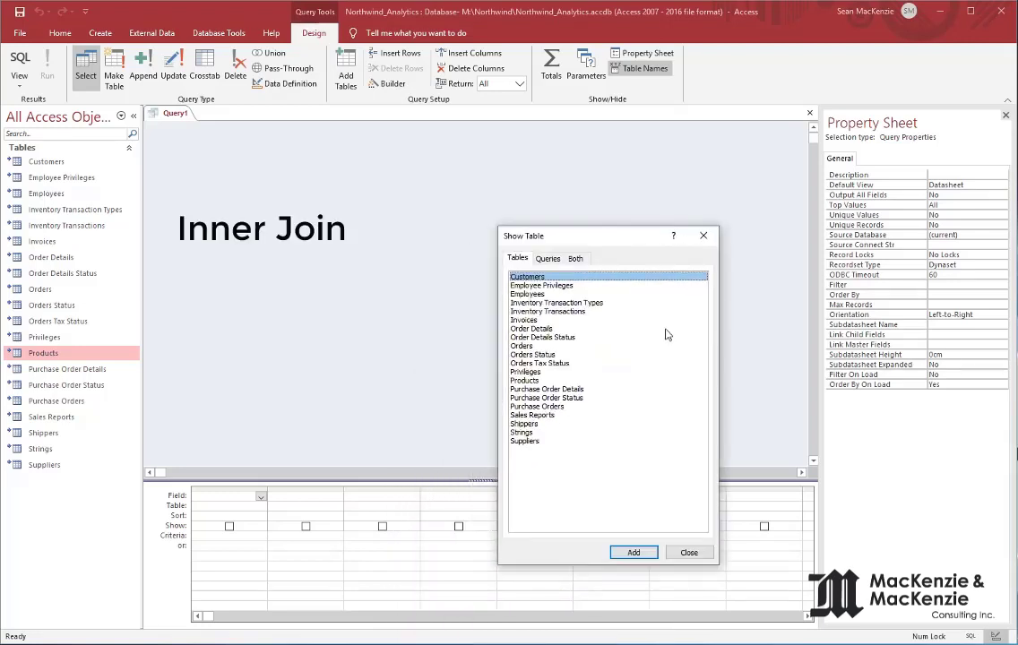
pyautogui.click(691, 550)
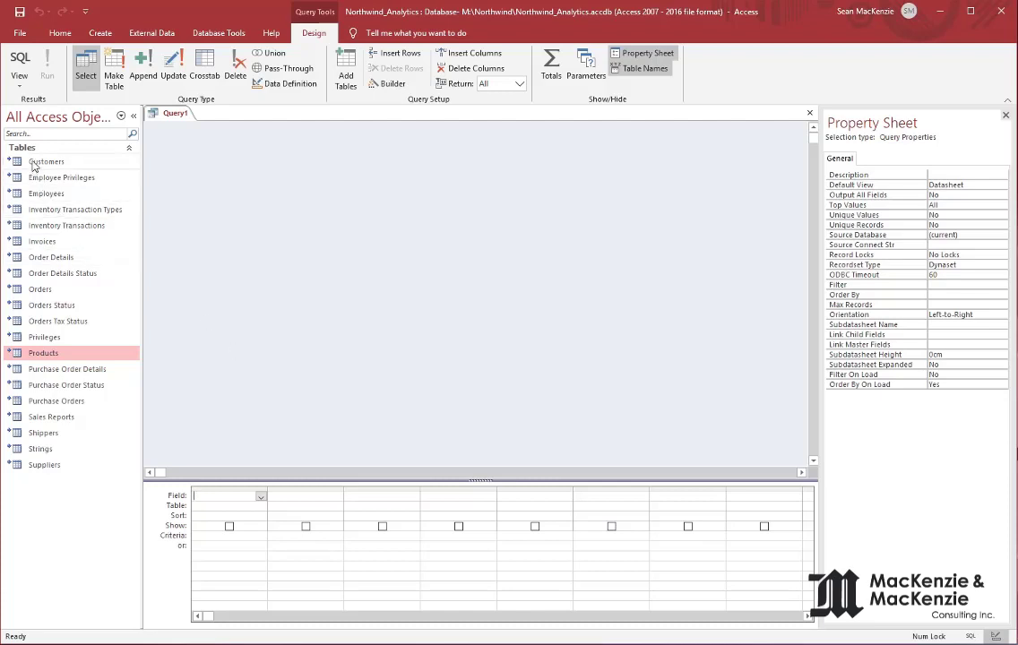
pyautogui.moveTo(32, 166); pyautogui.dragTo(235, 211)
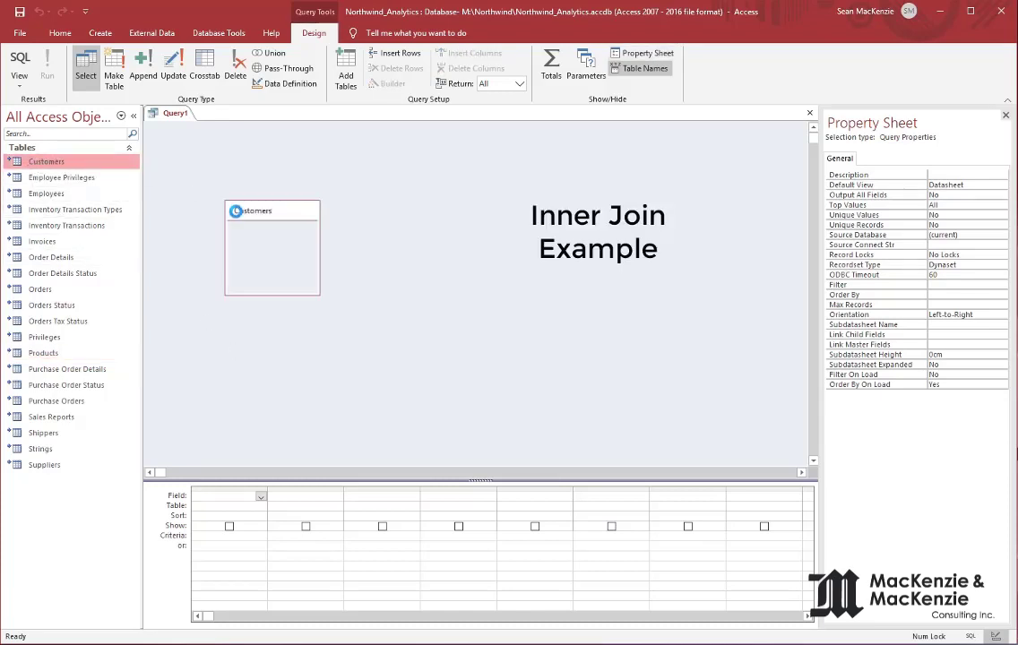
pyautogui.click(320, 299)
pyautogui.moveTo(319, 296); pyautogui.dragTo(343, 435)
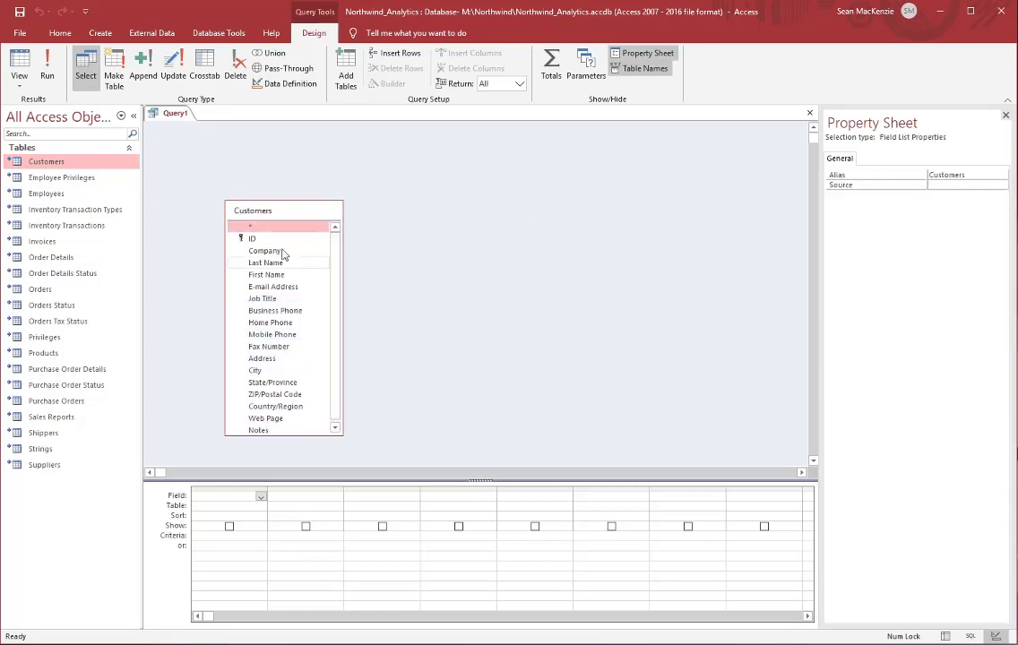
pyautogui.moveTo(277, 219); pyautogui.dragTo(257, 175)
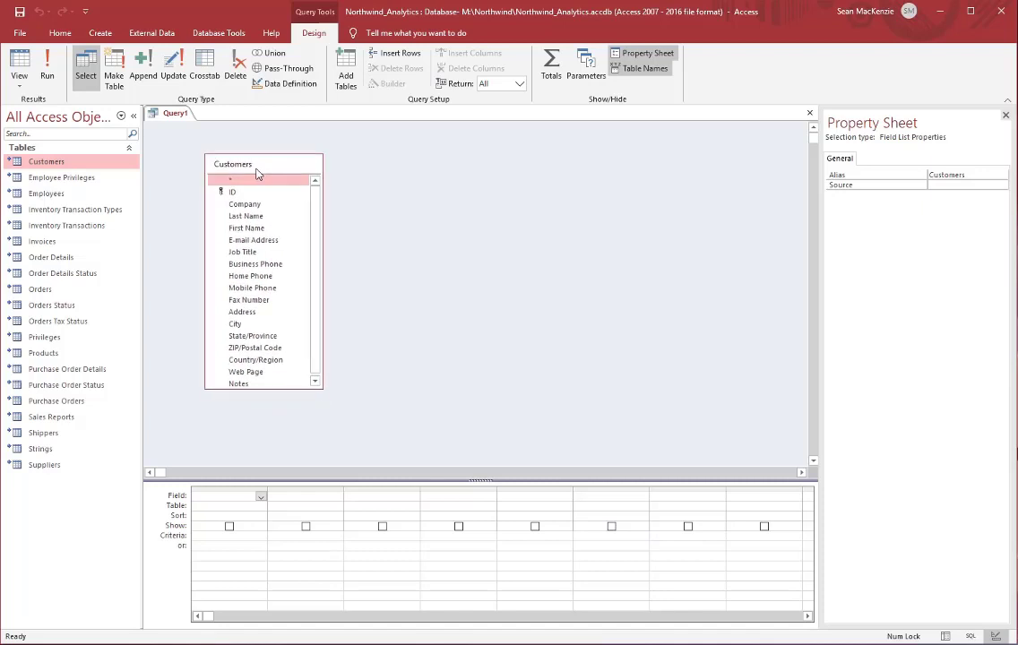
# Add the Orders table to the query beside Customers and enlarge its field list to show all its fields
pyautogui.click(41, 290)
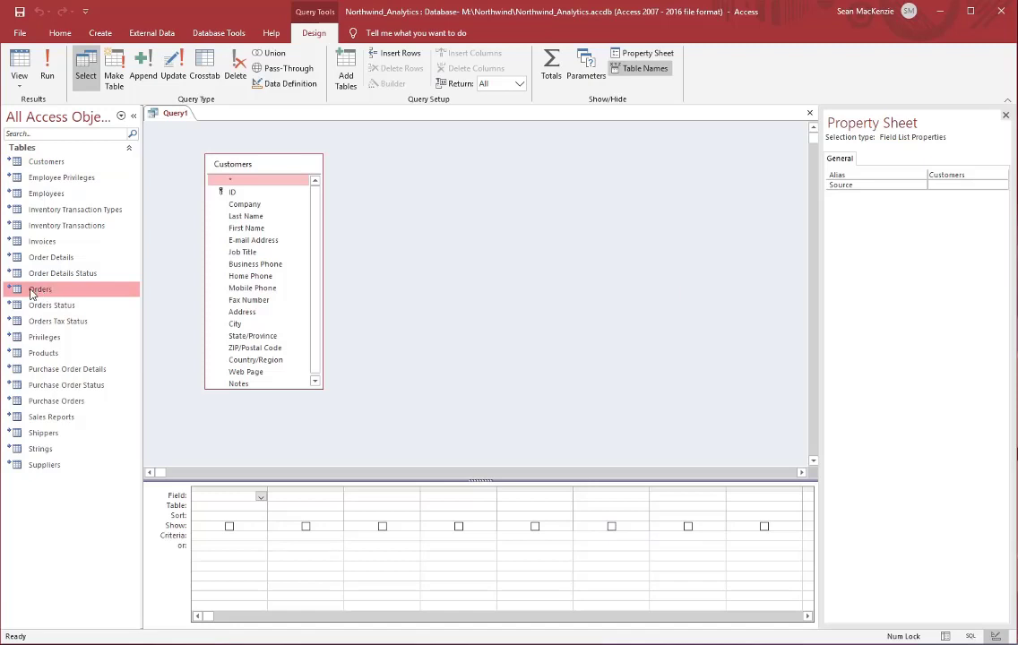
pyautogui.moveTo(31, 292); pyautogui.dragTo(432, 164)
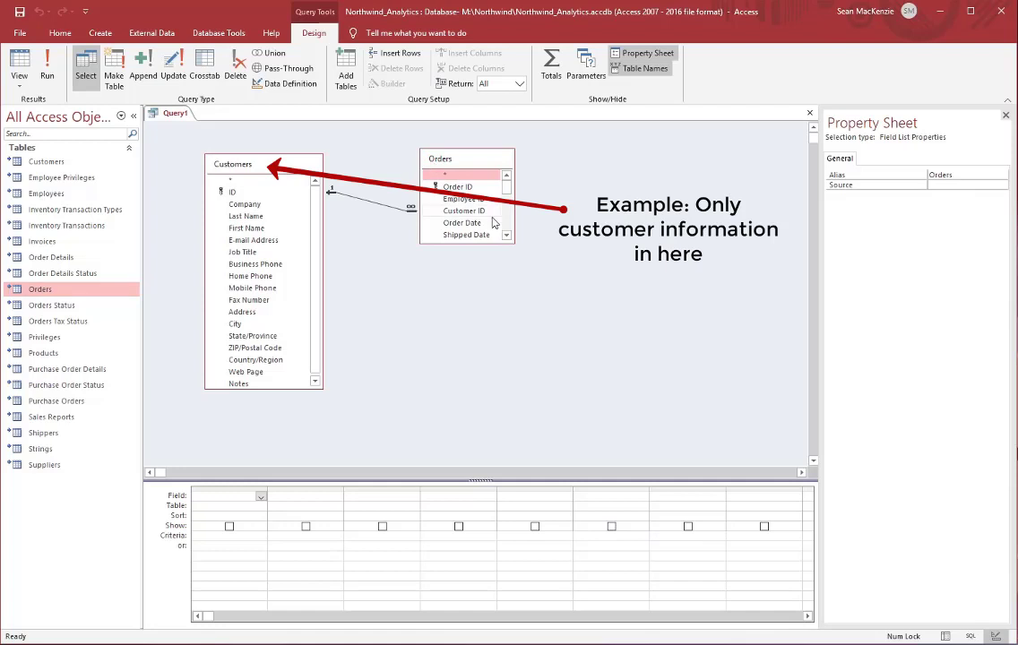
pyautogui.moveTo(515, 243); pyautogui.dragTo(540, 435)
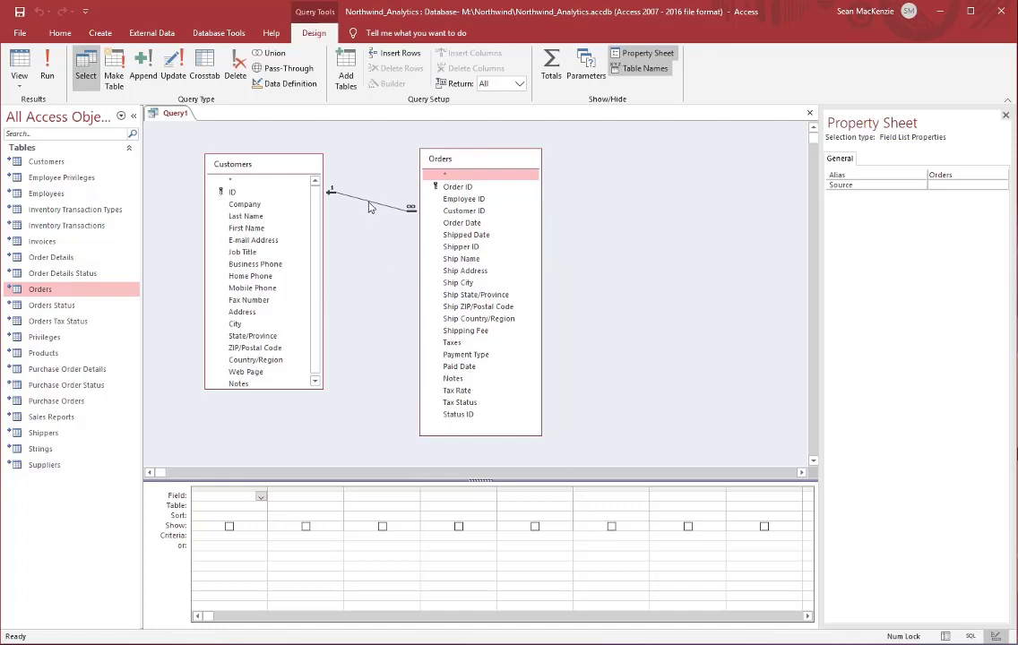
pyautogui.moveTo(299, 168); pyautogui.dragTo(306, 174)
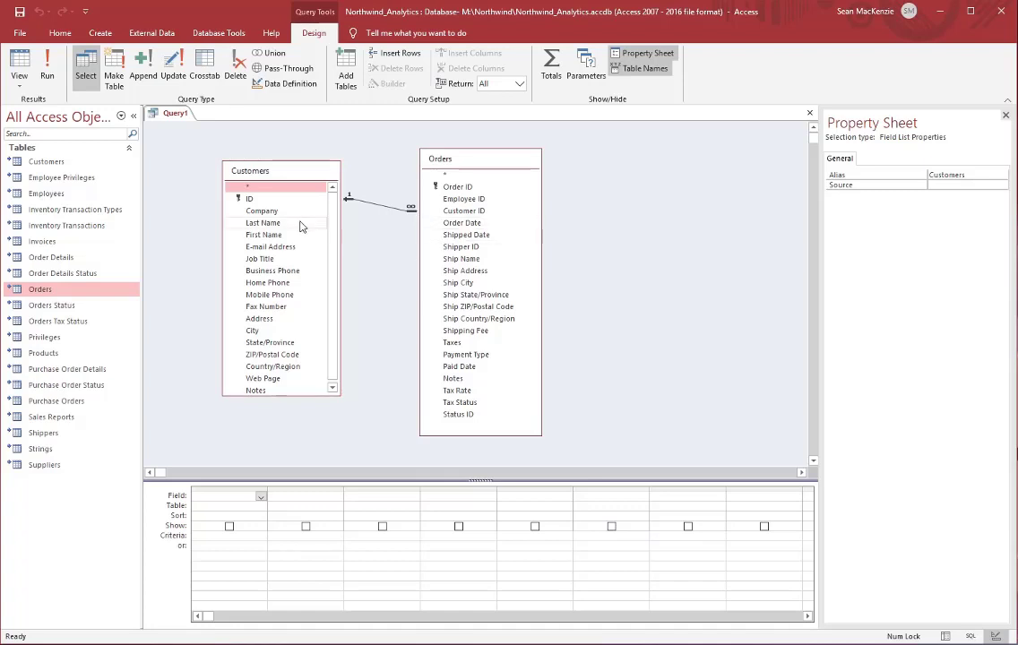
# Examine the key fields of the relationship: ID in Customers, and Customer ID and Order ID in Orders
pyautogui.click(257, 201)
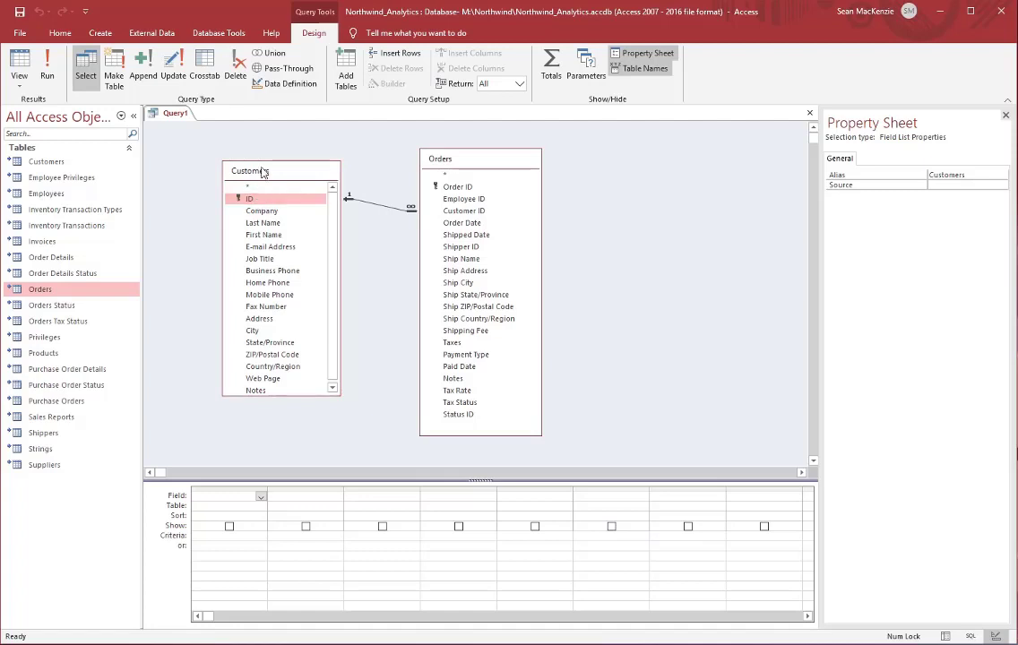
pyautogui.moveTo(262, 173); pyautogui.dragTo(264, 174)
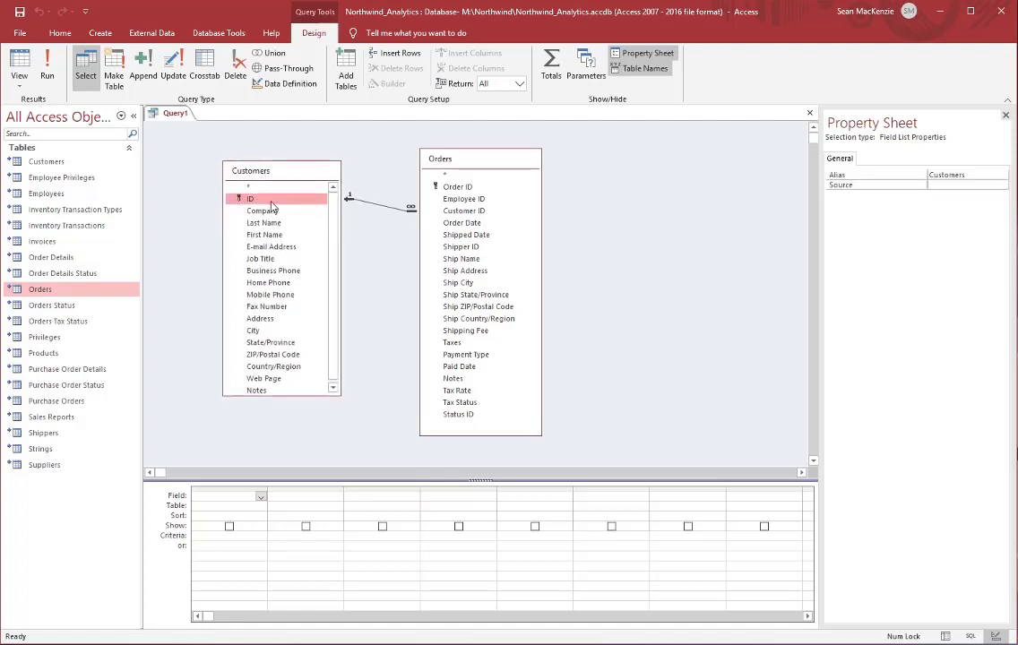
pyautogui.click(450, 213)
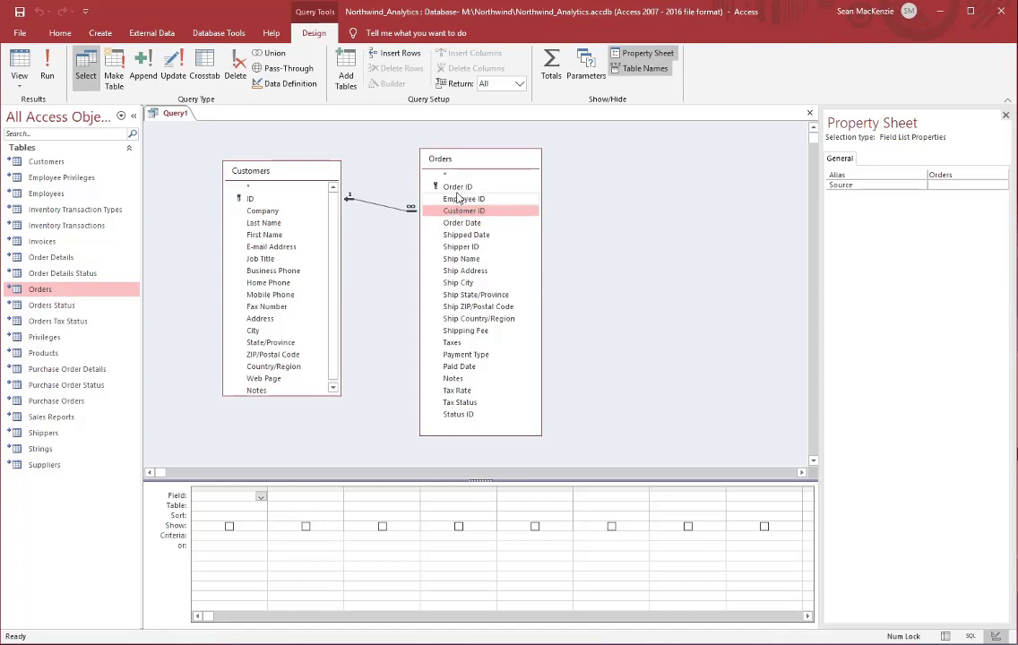
pyautogui.click(458, 188)
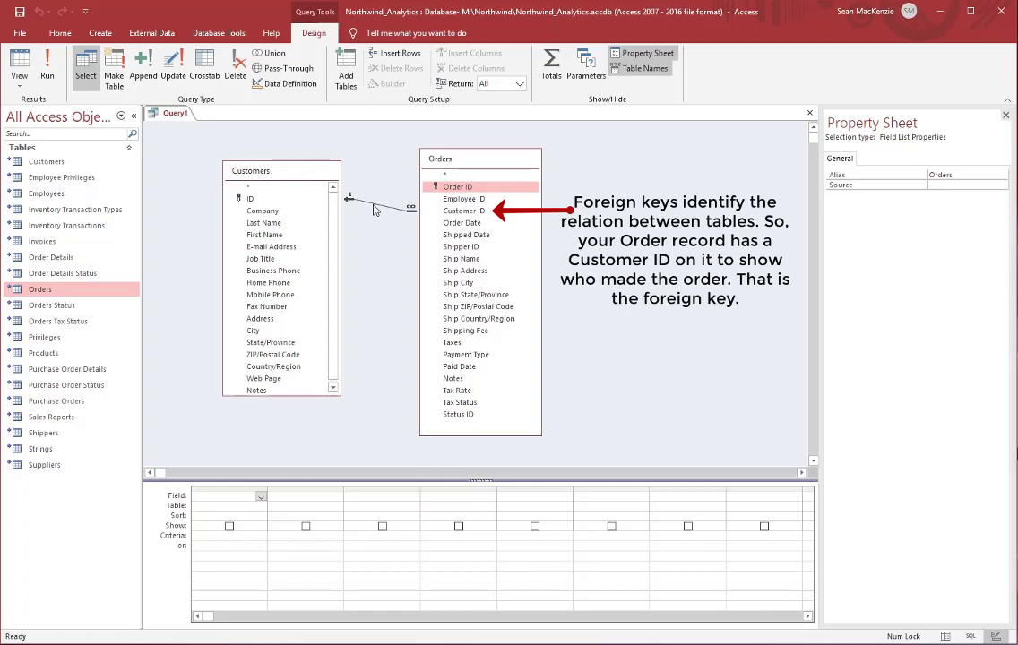
# Delete the automatic join line between the Customers and Orders tables in the query
pyautogui.click(376, 206)
pyautogui.rightClick(377, 205)
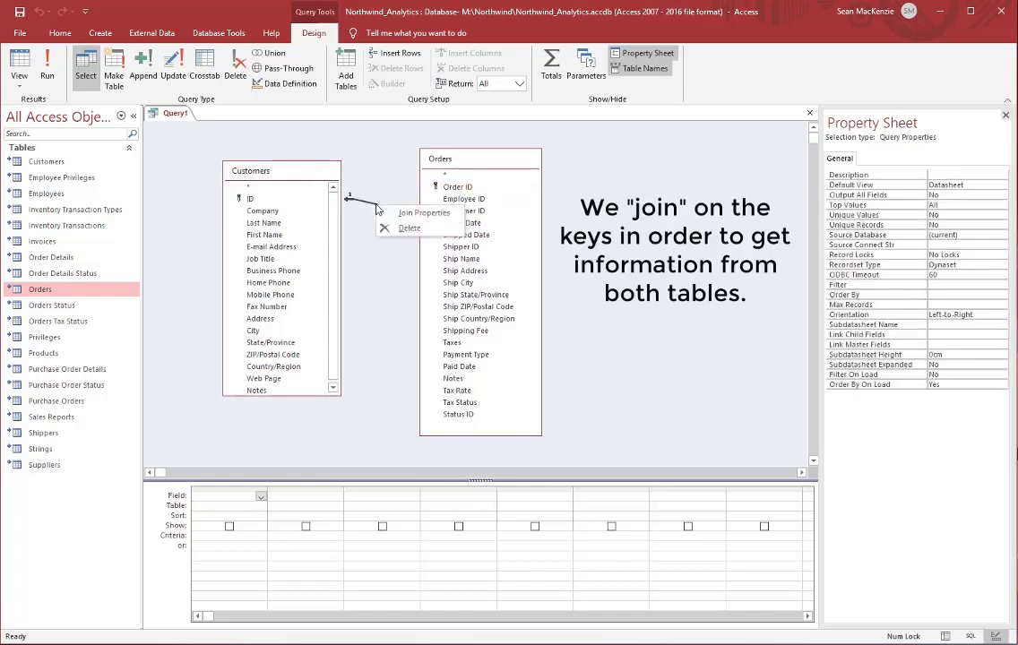
pyautogui.click(405, 227)
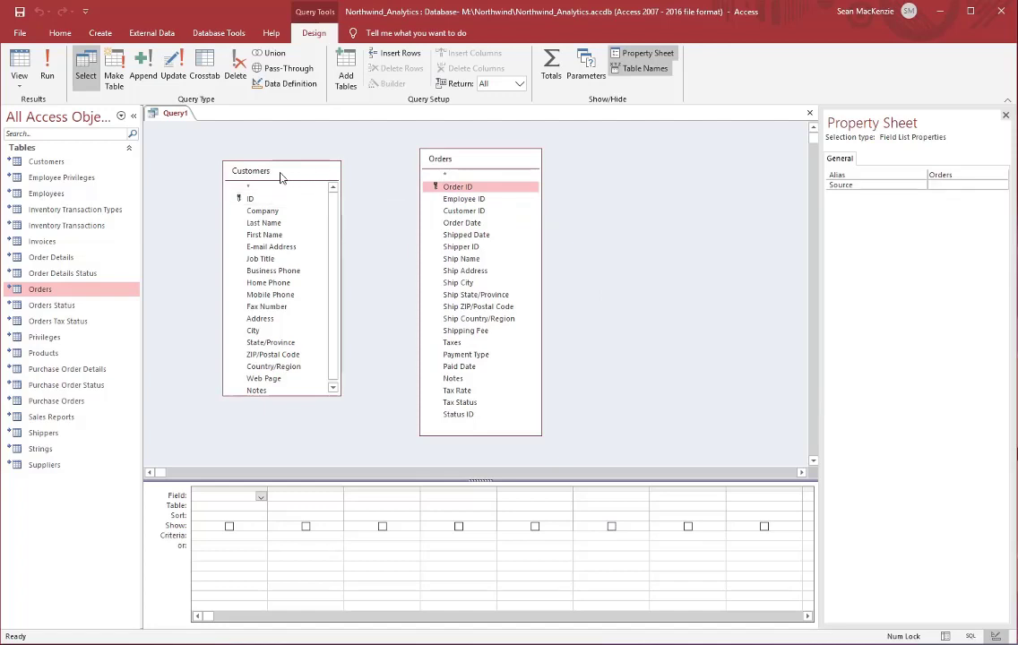
# Line up the two field lists and join ID in Customers to Customer ID in Orders
pyautogui.moveTo(282, 175)
pyautogui.mouseDown()
pyautogui.moveTo(185, 205)
pyautogui.moveTo(178, 223)
pyautogui.moveTo(270, 165)
pyautogui.mouseUp()
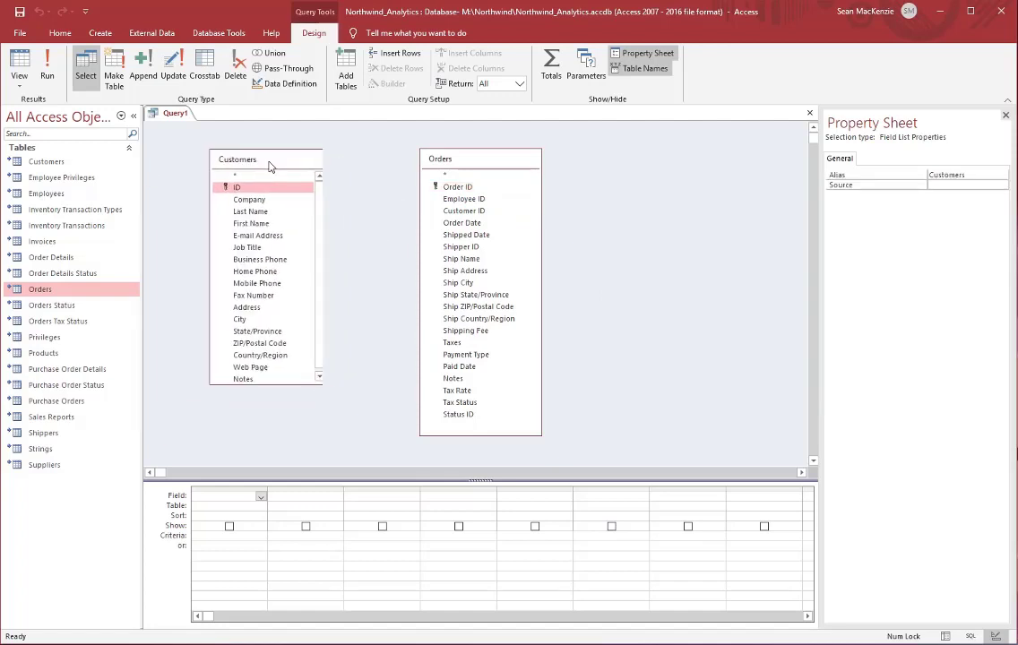
pyautogui.moveTo(461, 163)
pyautogui.mouseDown()
pyautogui.moveTo(484, 161)
pyautogui.moveTo(450, 160)
pyautogui.mouseUp()
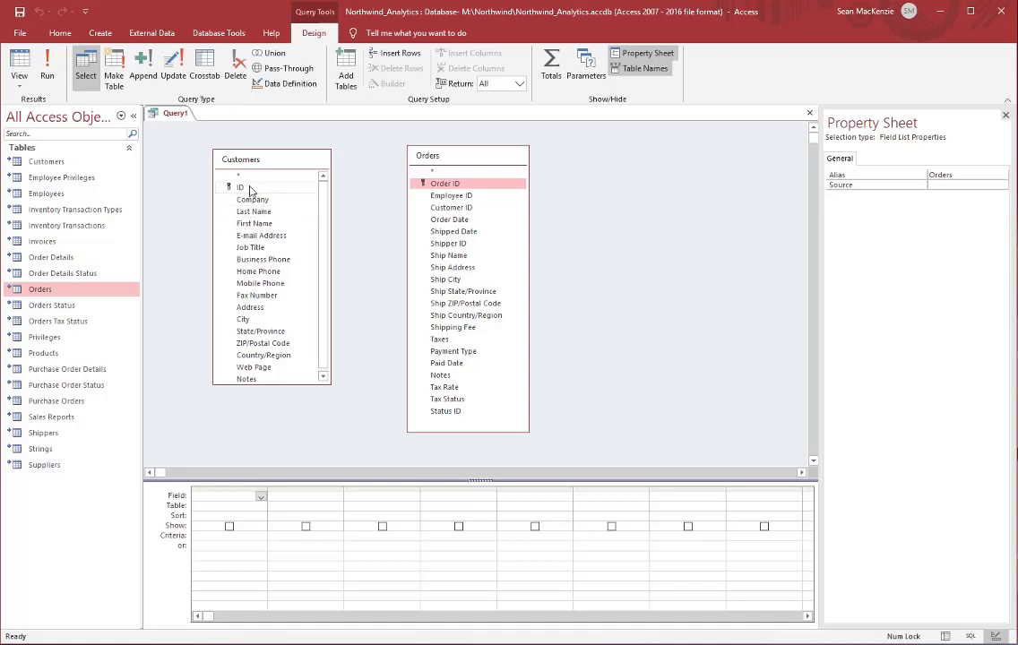
pyautogui.moveTo(251, 190); pyautogui.dragTo(445, 213)
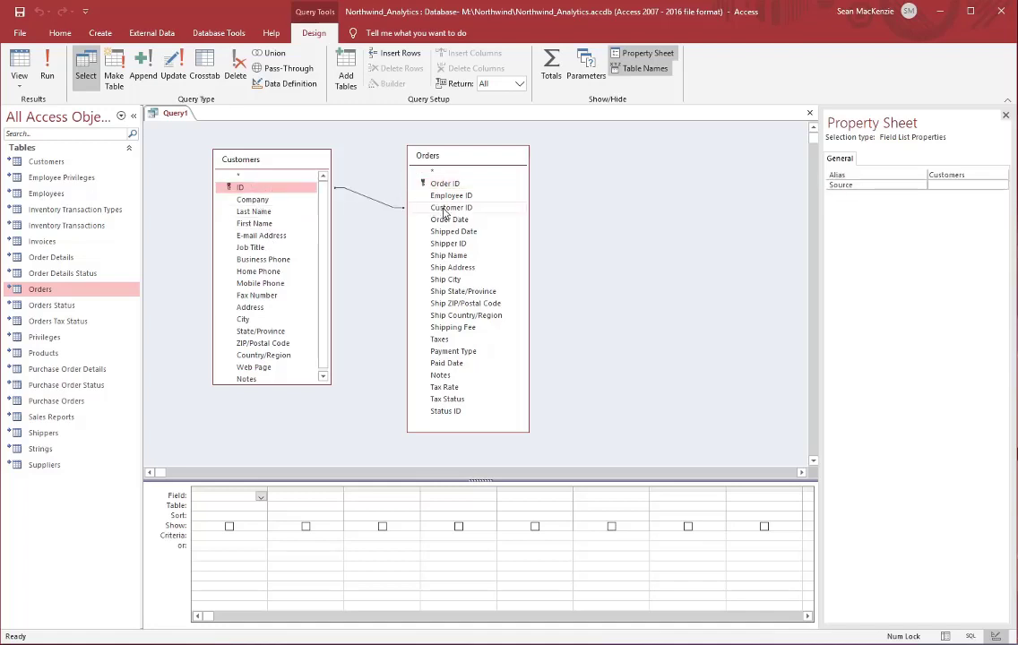
# Review the join properties and accept option 1, which only includes rows where the joined fields from both tables are equal
pyautogui.rightClick(370, 204)
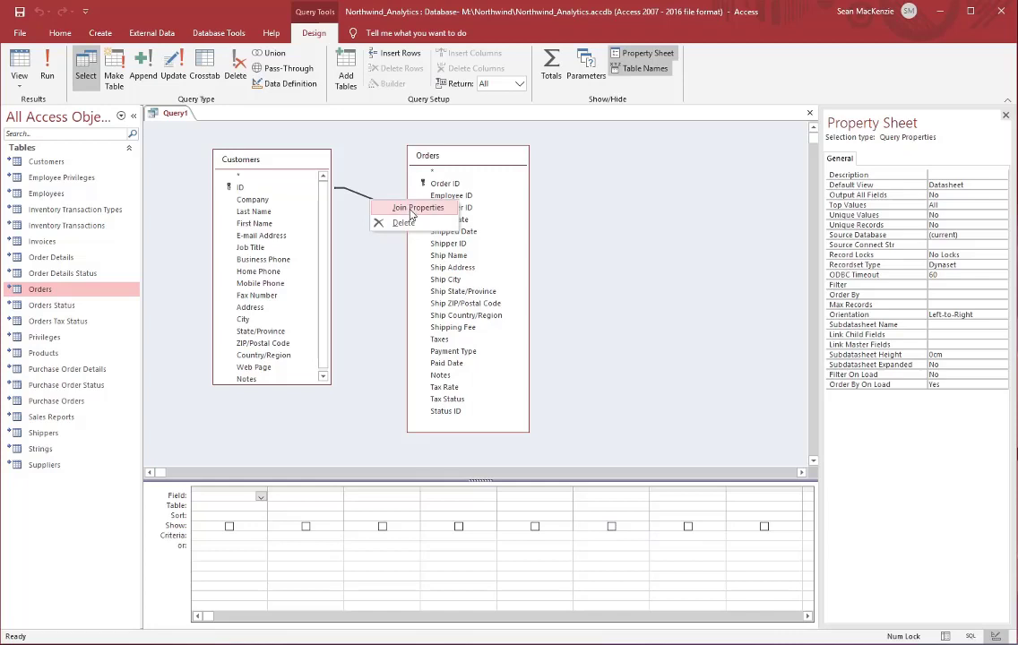
pyautogui.click(412, 209)
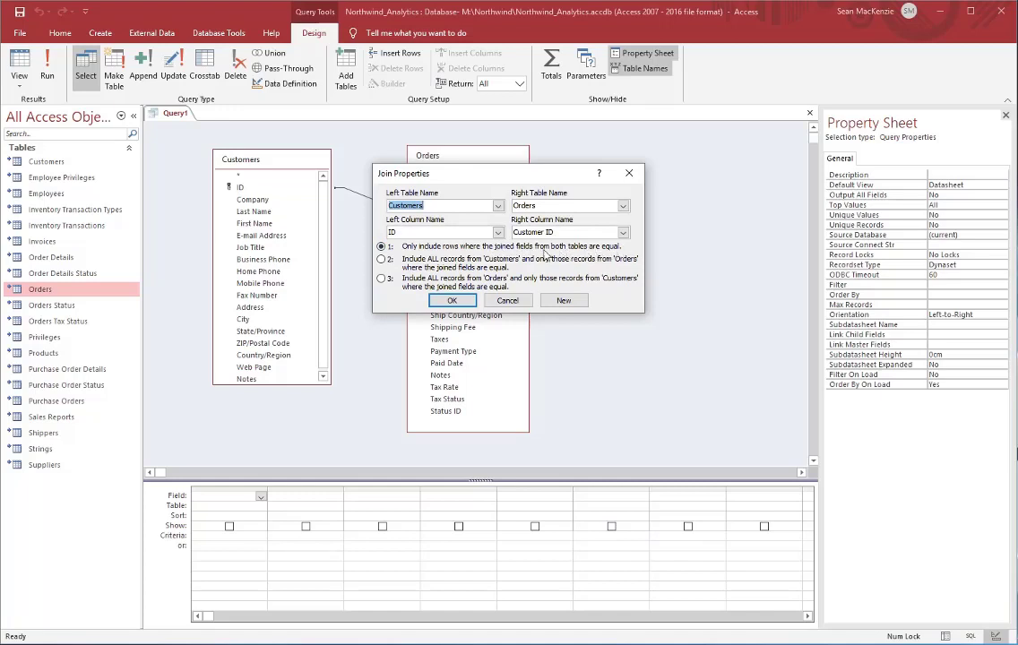
pyautogui.click(382, 259)
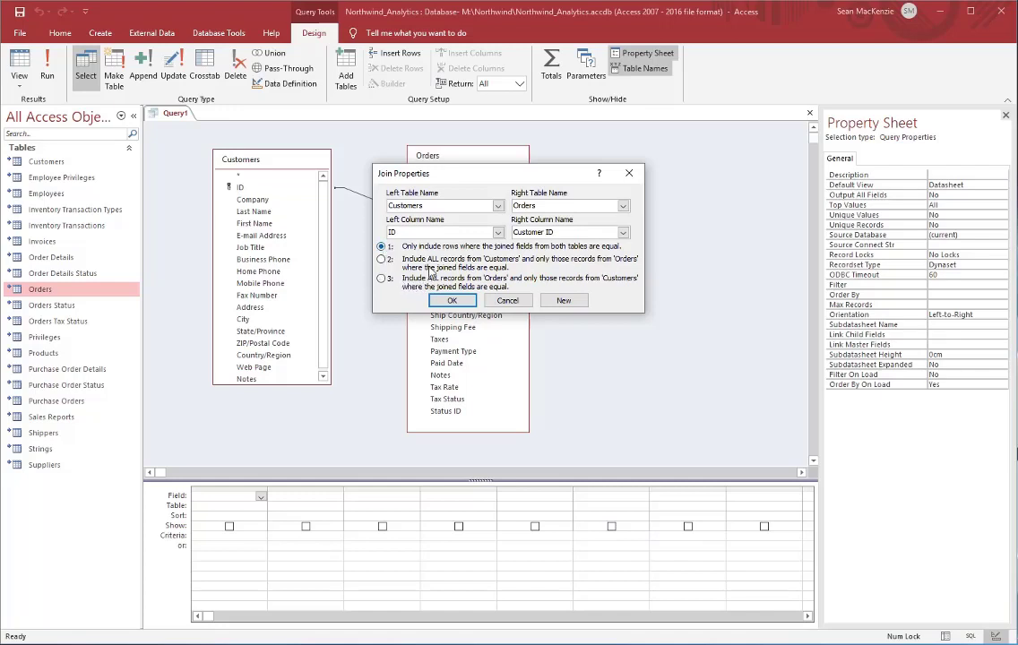
pyautogui.press('Return')
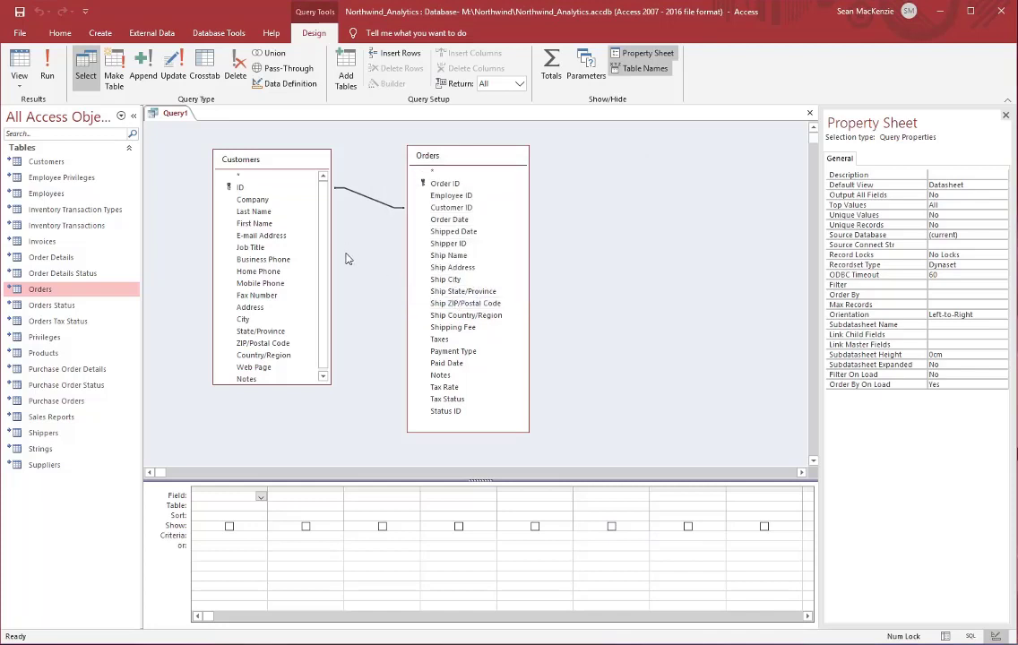
# Add the Company, Last Name and First Name fields from Customers to the query grid
pyautogui.doubleClick(255, 200)
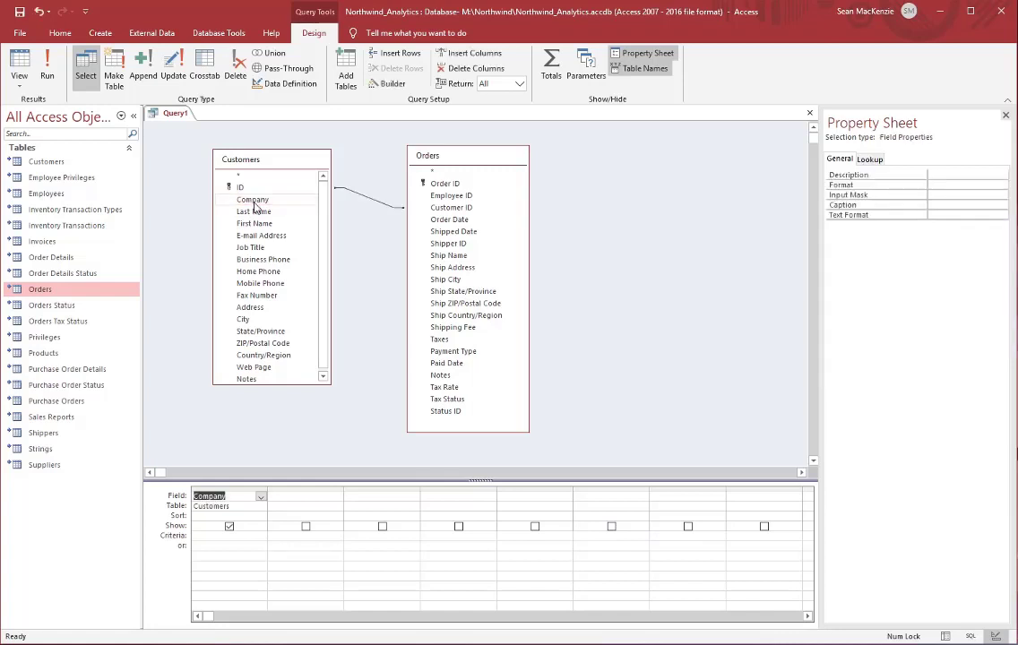
pyautogui.doubleClick(254, 211)
pyautogui.doubleClick(255, 224)
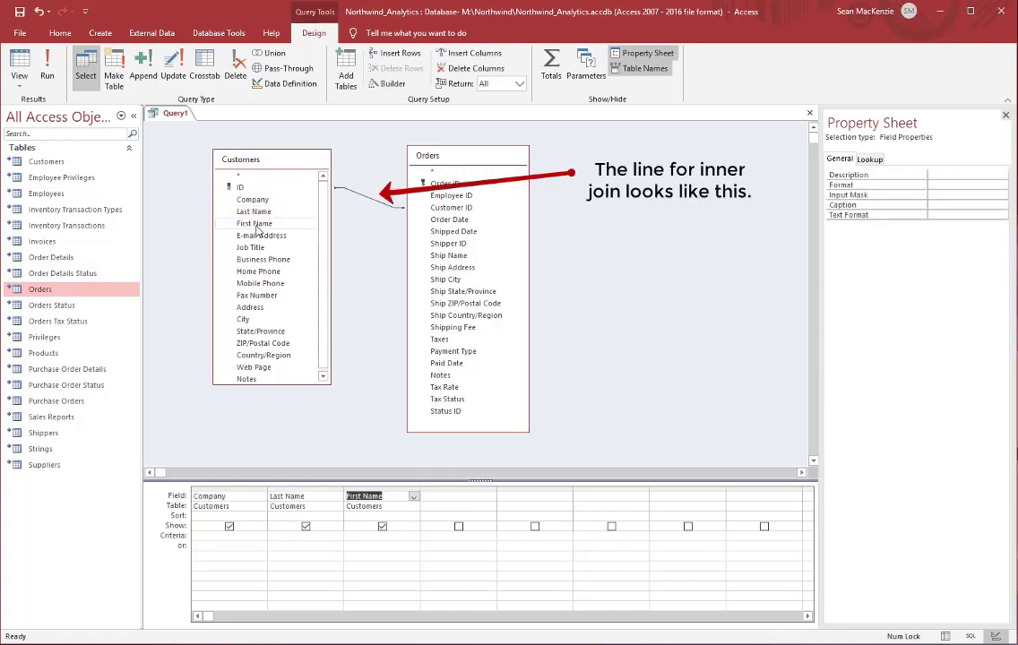
# Add Order Date, Ship Address and Ship City from Orders to the query grid, and insert Ship Name before Ship Address
pyautogui.doubleClick(449, 219)
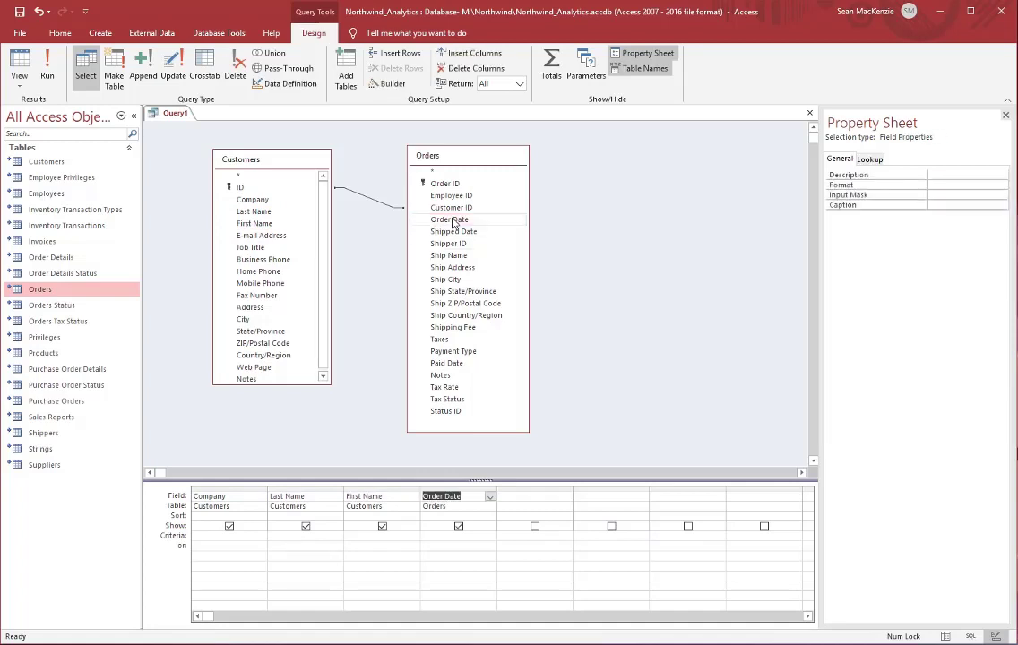
pyautogui.doubleClick(462, 270)
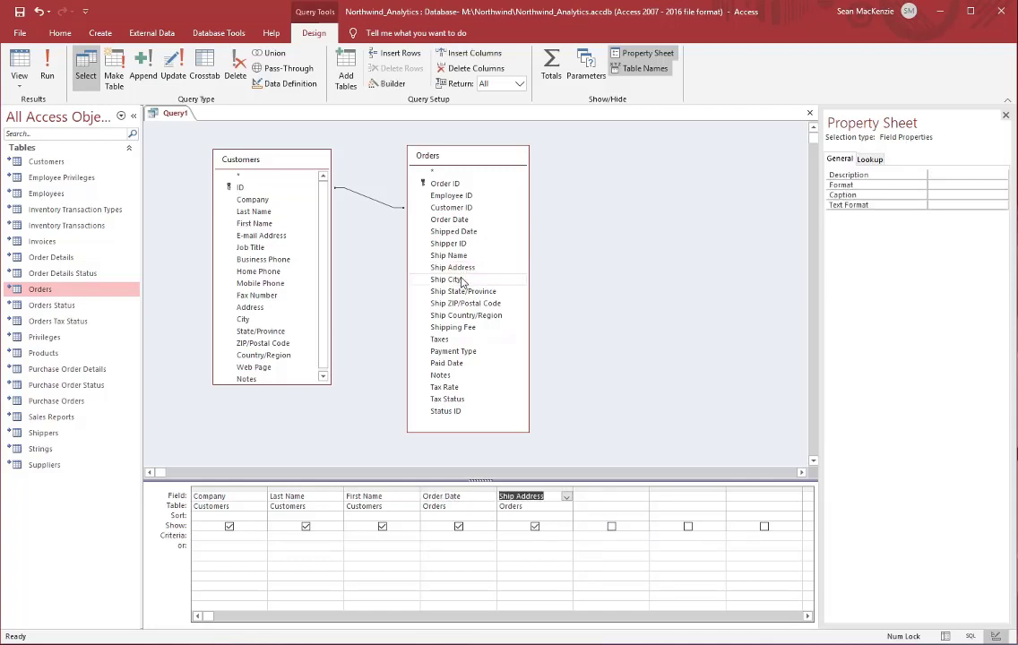
pyautogui.doubleClick(462, 280)
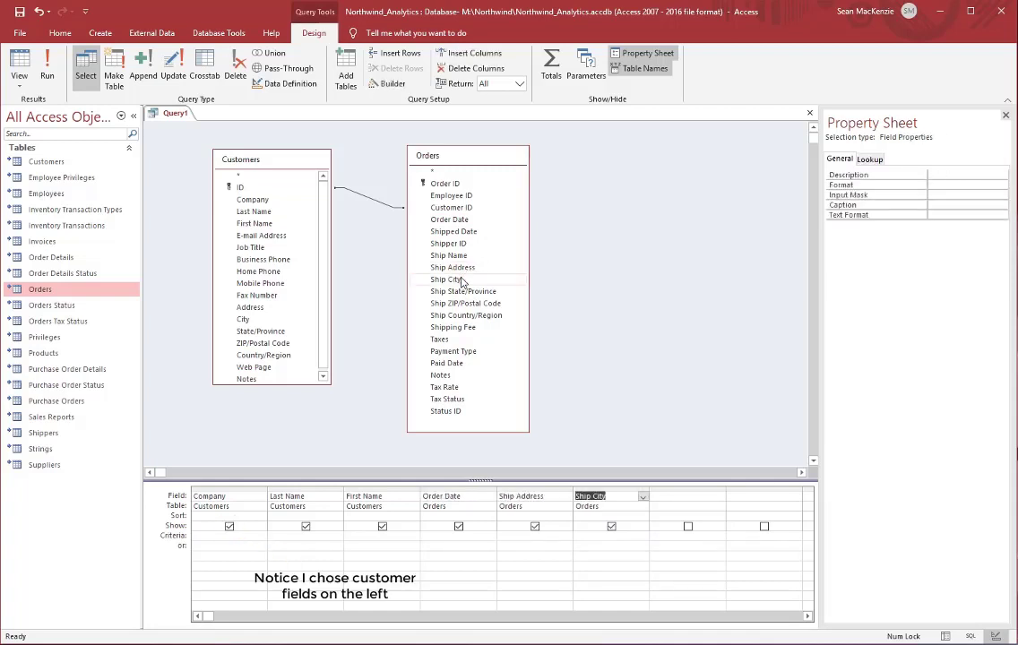
pyautogui.moveTo(454, 260); pyautogui.dragTo(522, 506)
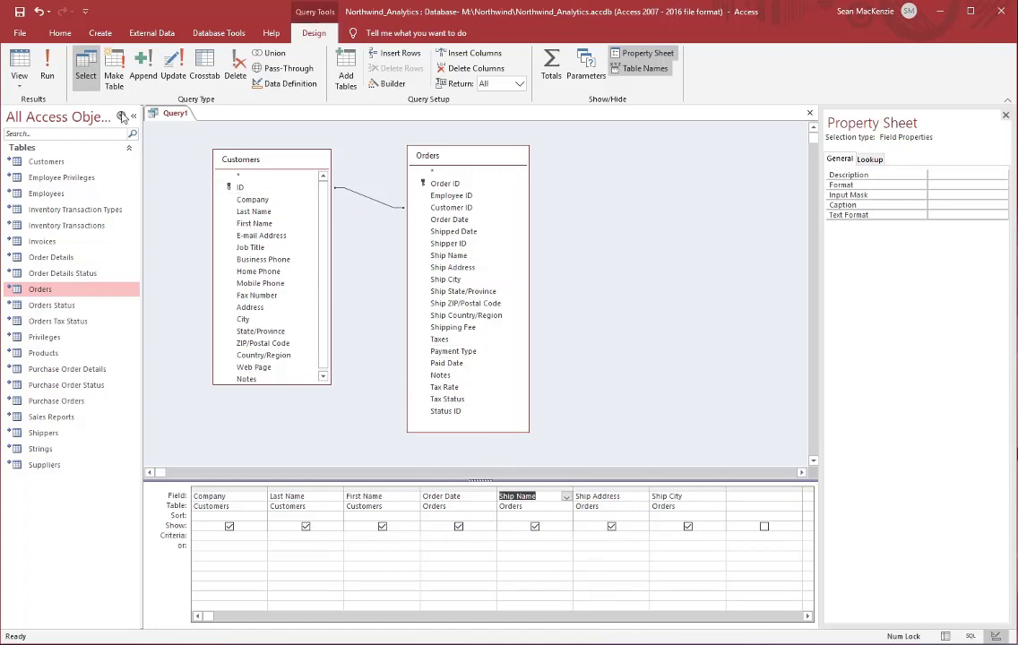
# Preview the query's datasheet, return to the design and insert Order ID from Orders before Order Date
pyautogui.click(19, 64)
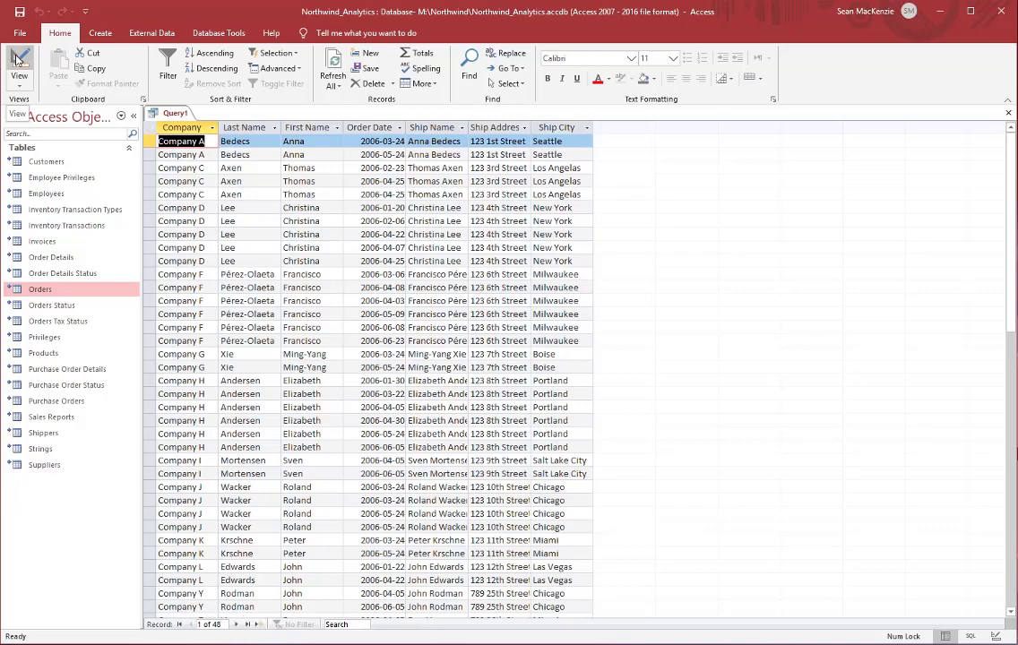
pyautogui.click(17, 59)
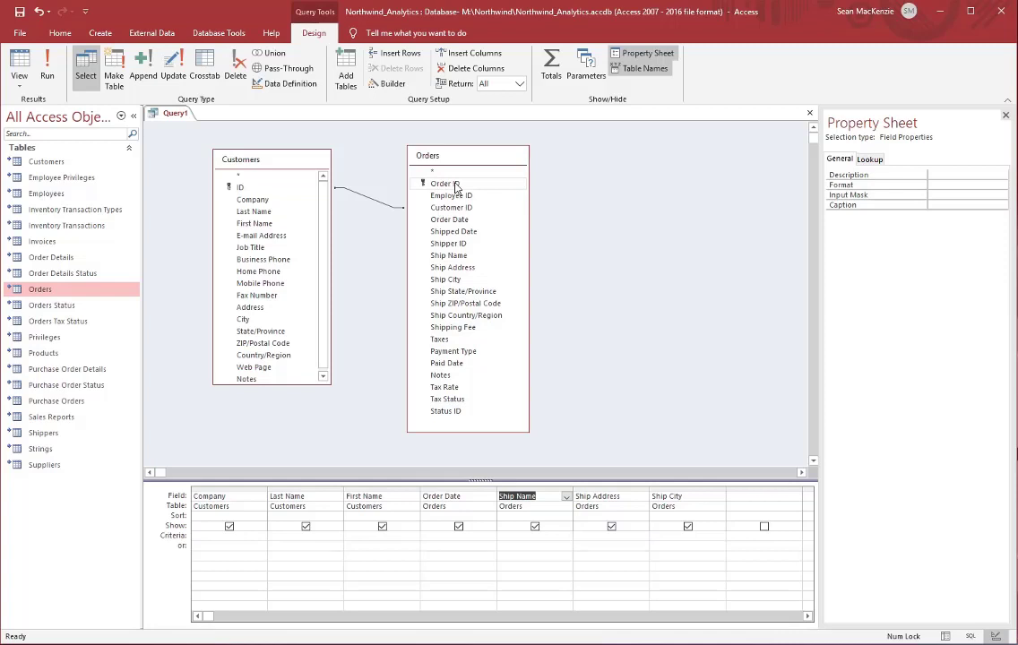
pyautogui.moveTo(455, 187); pyautogui.dragTo(447, 507)
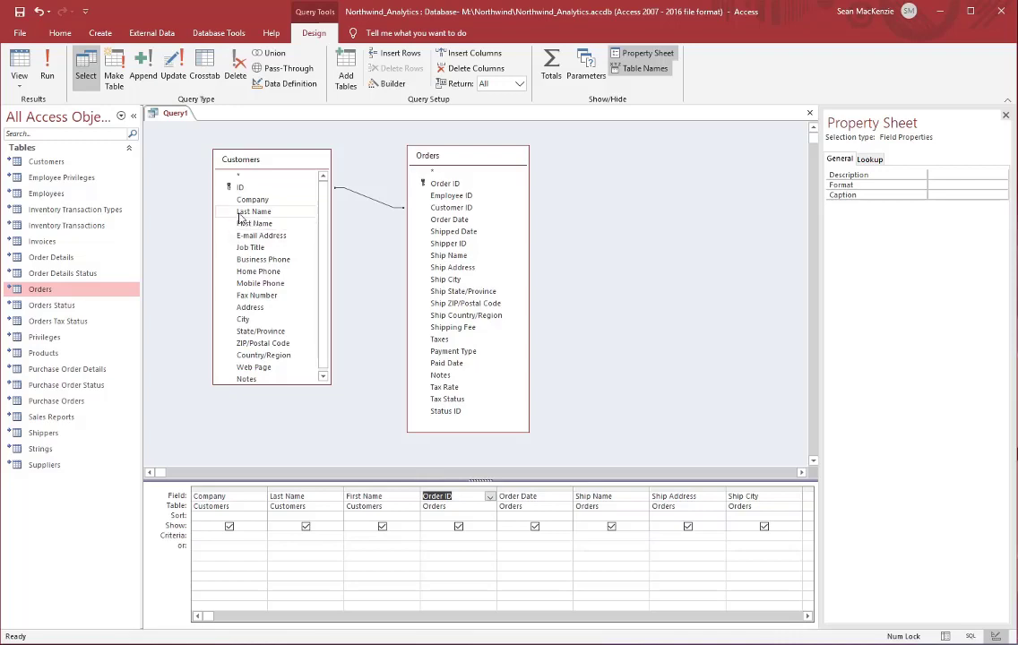
# Display the query's datasheet and look through the joined customer and order records down to the end
pyautogui.click(19, 59)
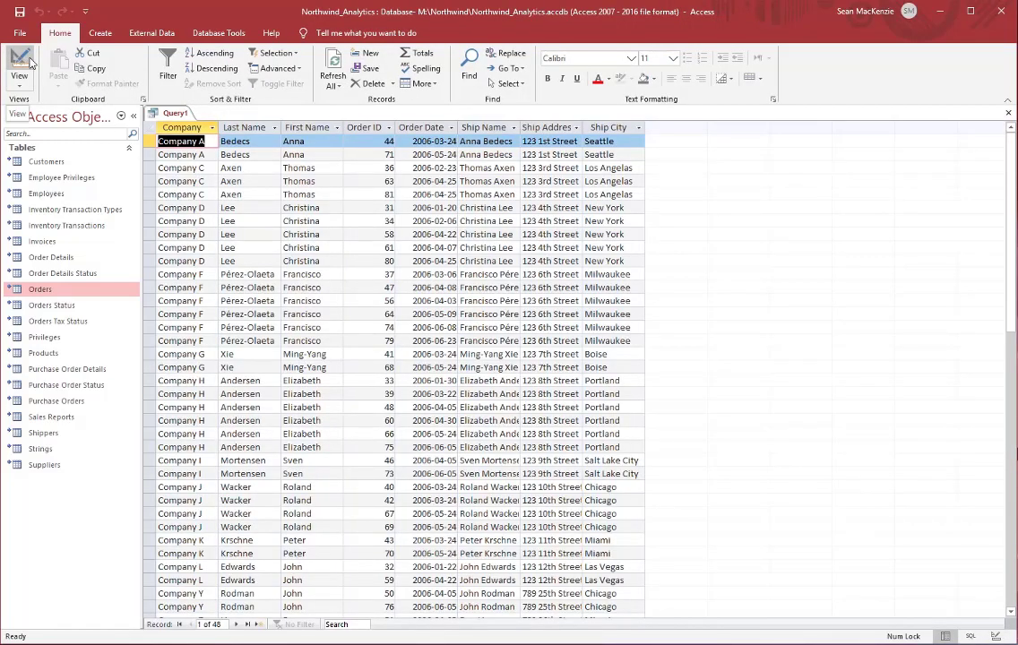
pyautogui.click(337, 142)
pyautogui.press('Down')
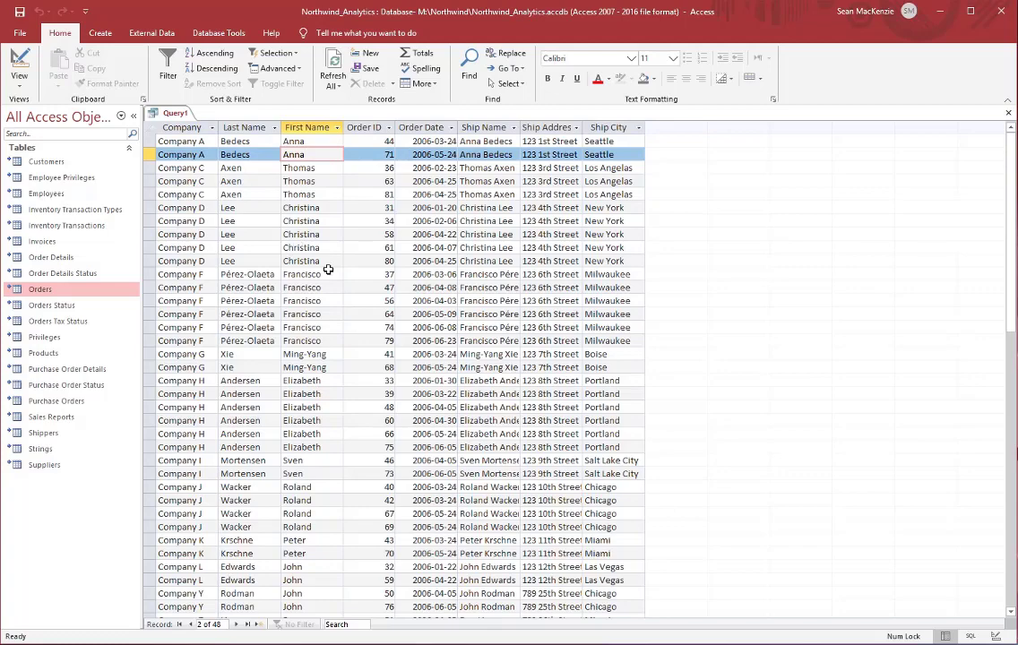
pyautogui.scroll(-7, 328, 270)
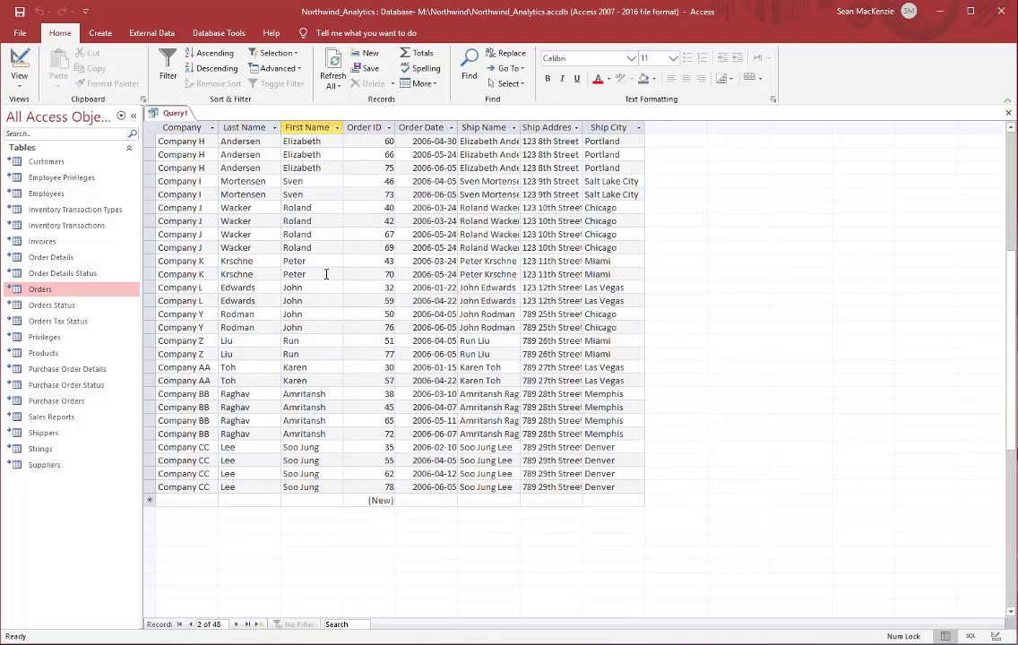
# Return to the query design and set the join to include all records from Customers and only the matching records from Orders
pyautogui.scroll(7, 322, 274)
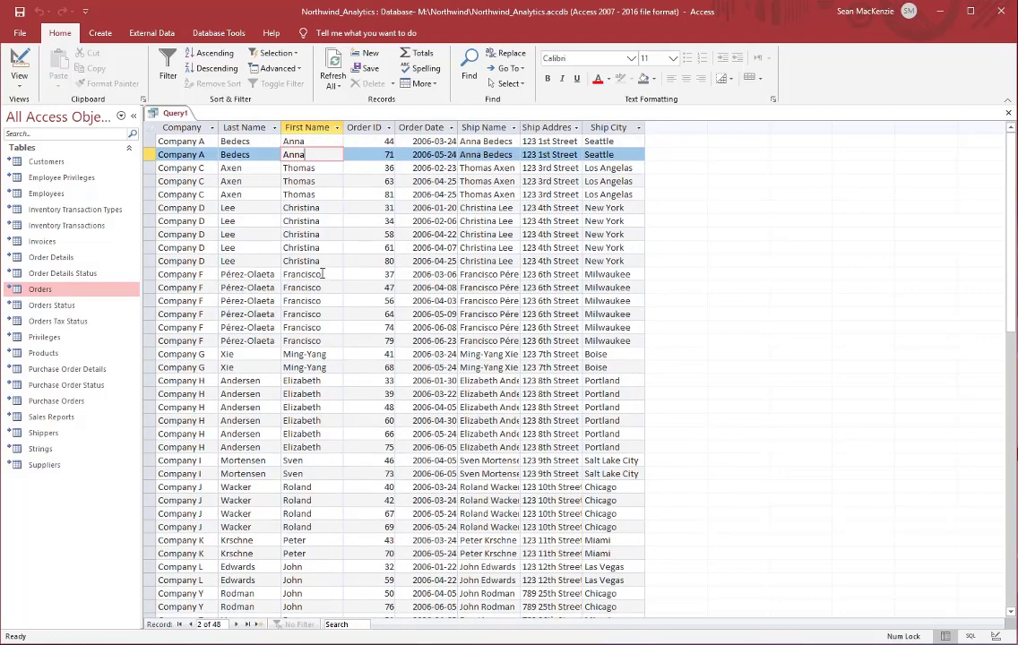
pyautogui.click(19, 61)
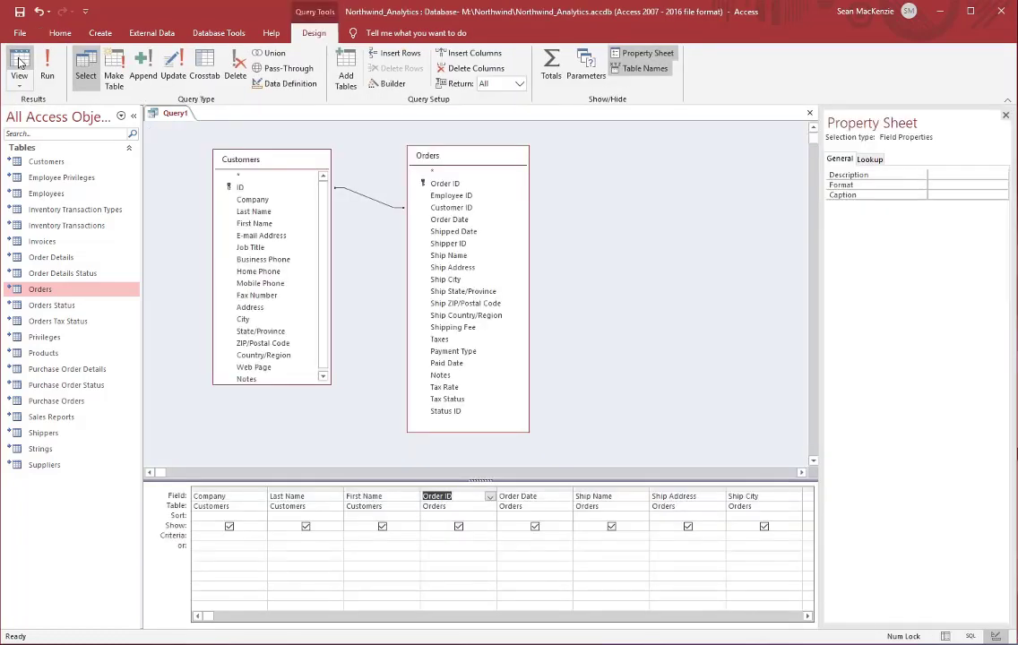
pyautogui.rightClick(368, 204)
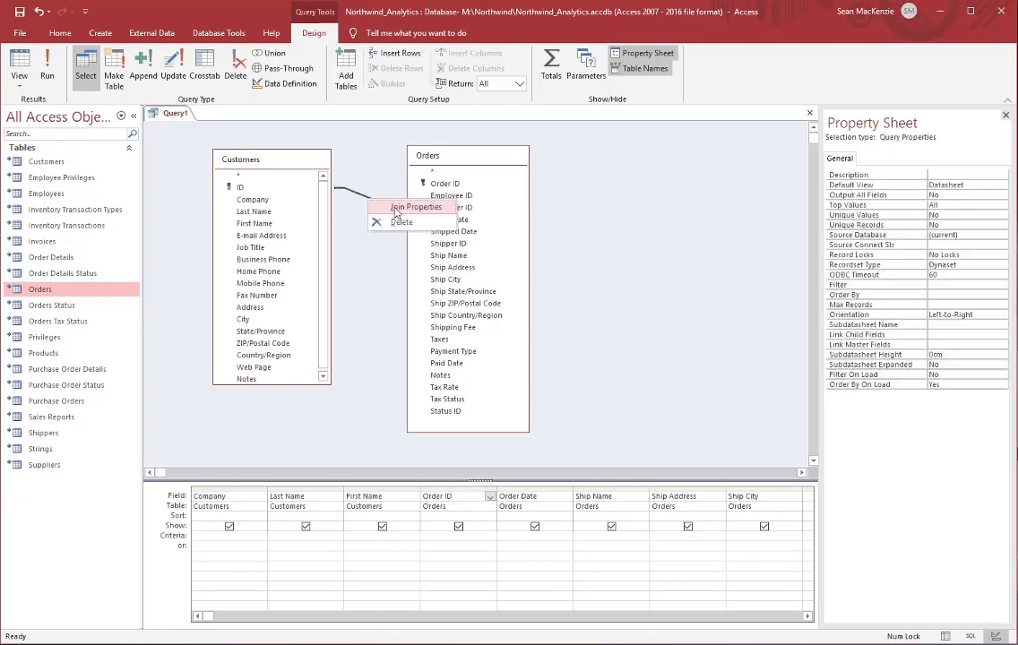
pyautogui.click(394, 206)
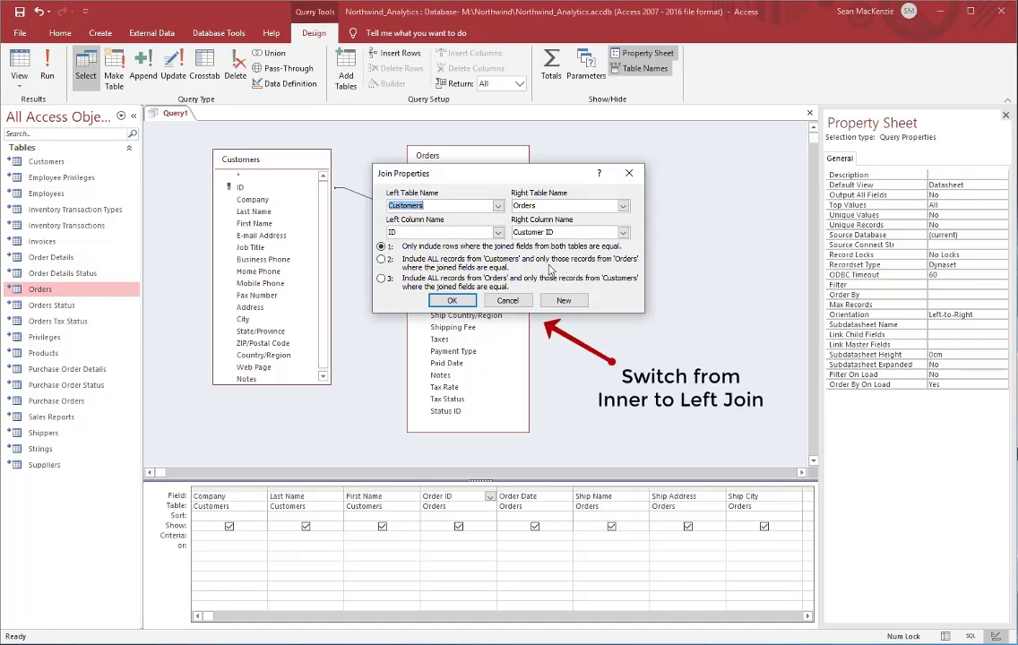
pyautogui.click(380, 260)
pyautogui.click(448, 301)
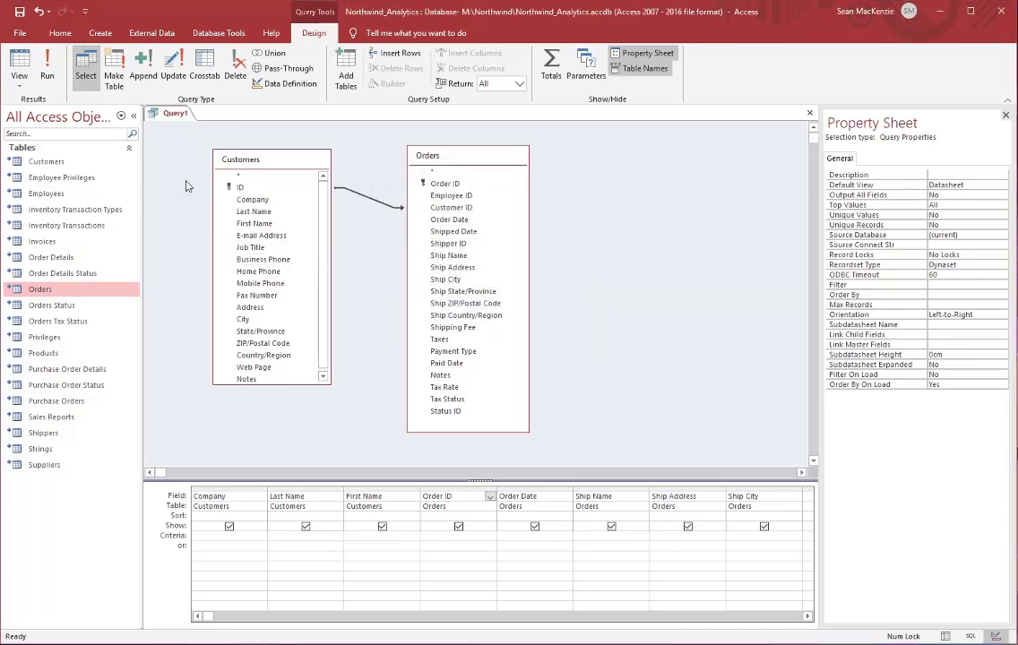
# Display the datasheet of the left join and look through the records from the Company B row down to the last one
pyautogui.click(19, 67)
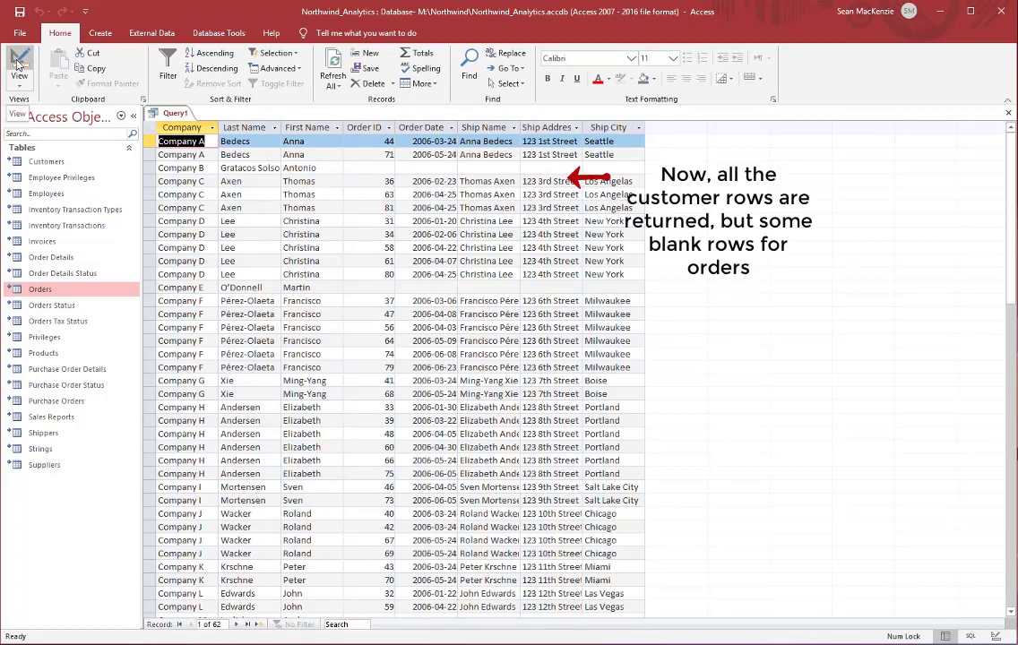
pyautogui.click(251, 168)
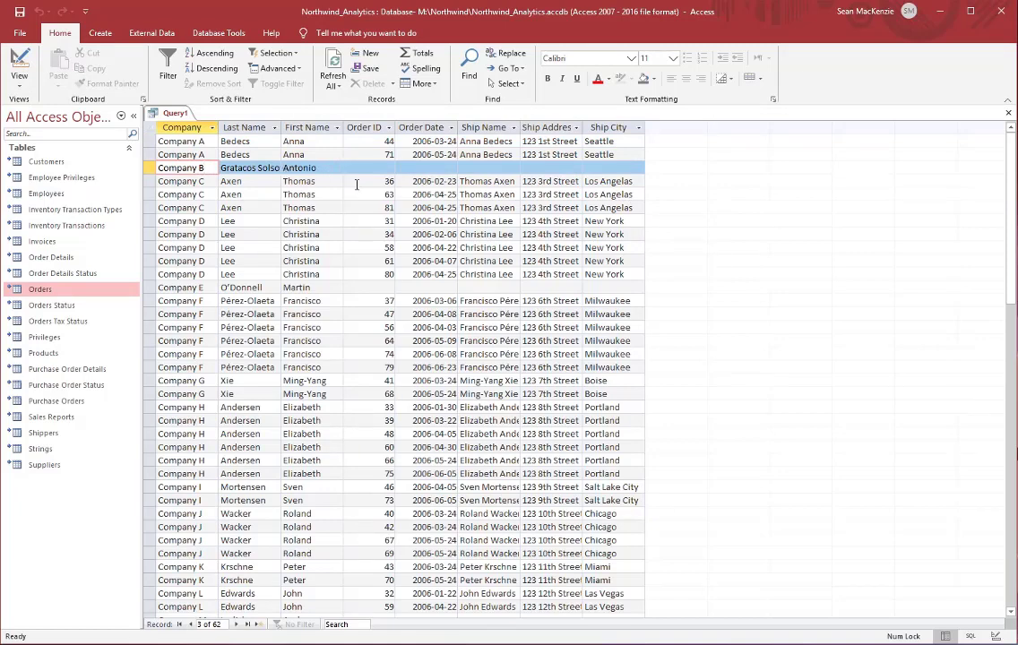
pyautogui.scroll(-7, 389, 234)
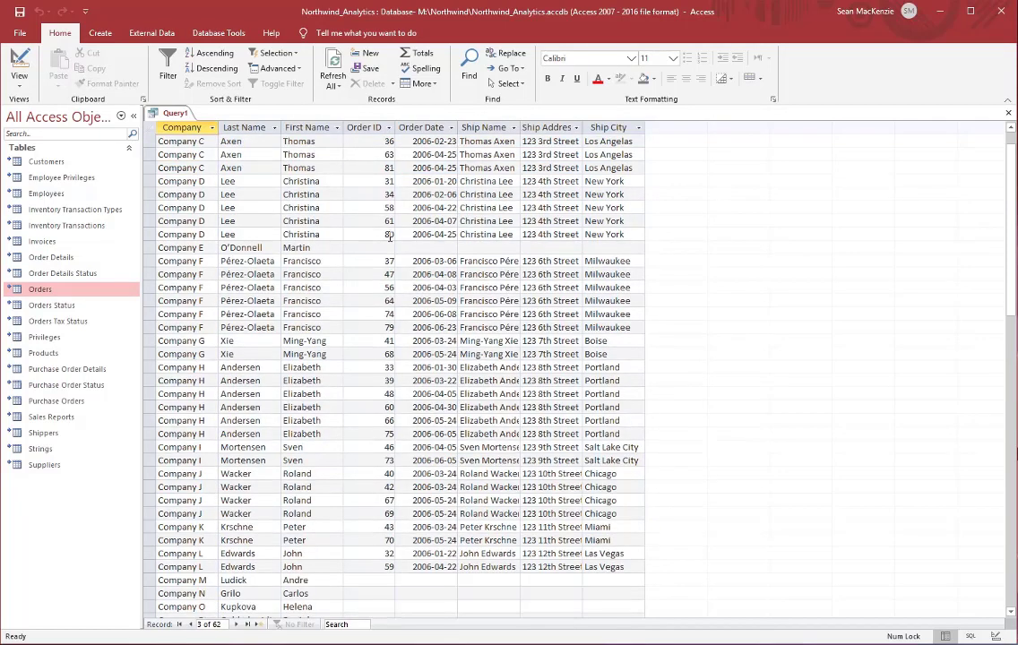
pyautogui.scroll(-4, 390, 261)
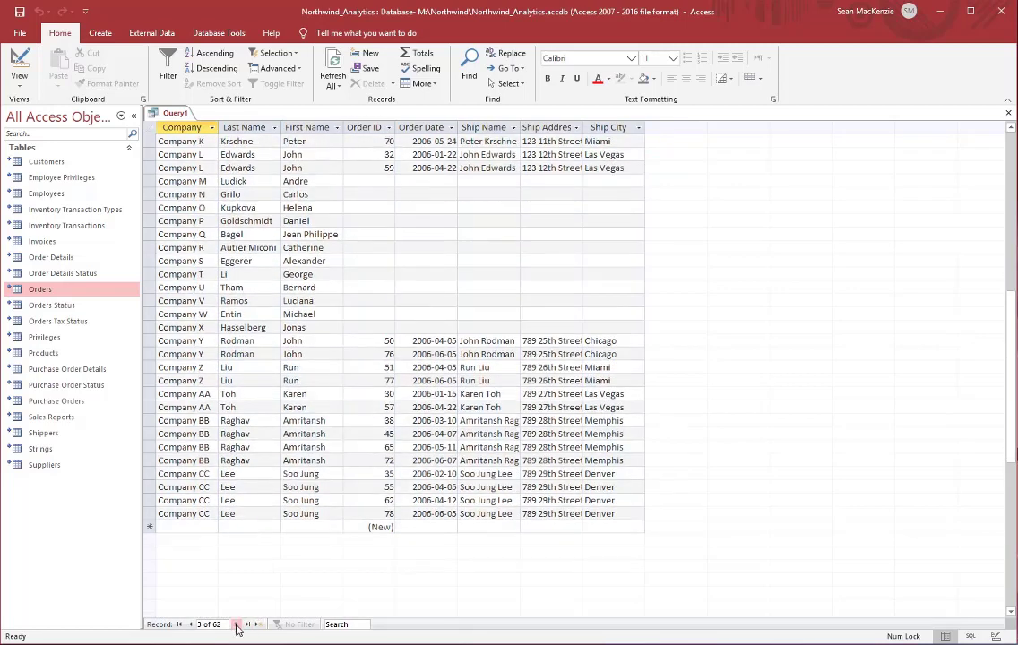
pyautogui.click(213, 626)
pyautogui.click(322, 514)
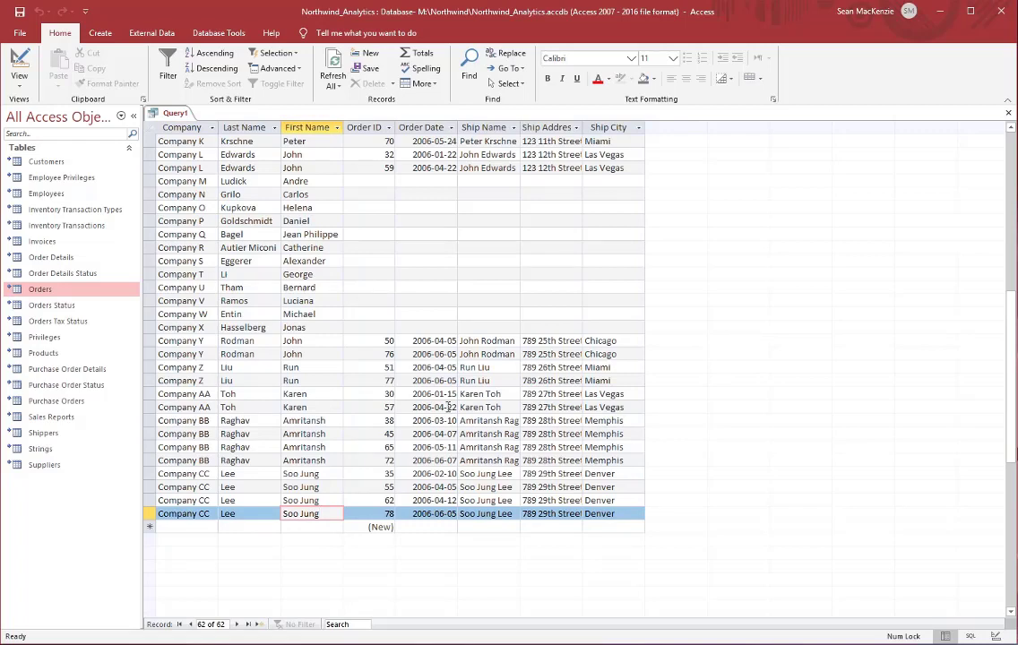
# Examine the customer rows with blank order fields between Company M and Company X, and go back up to the first records
pyautogui.scroll(1, 439, 394)
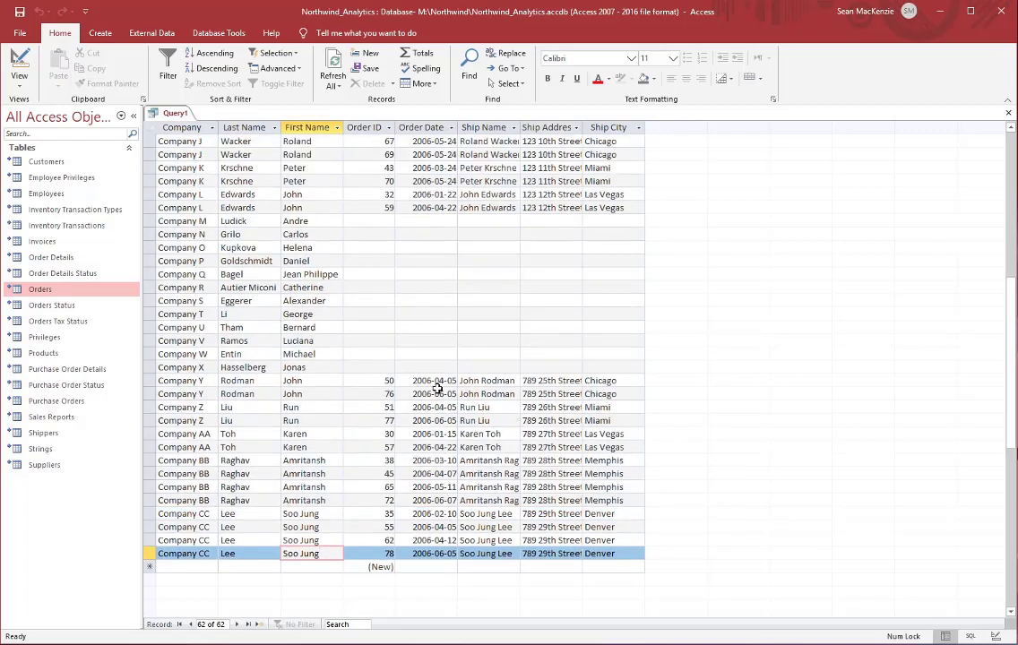
pyautogui.doubleClick(268, 367)
pyautogui.press('Up')
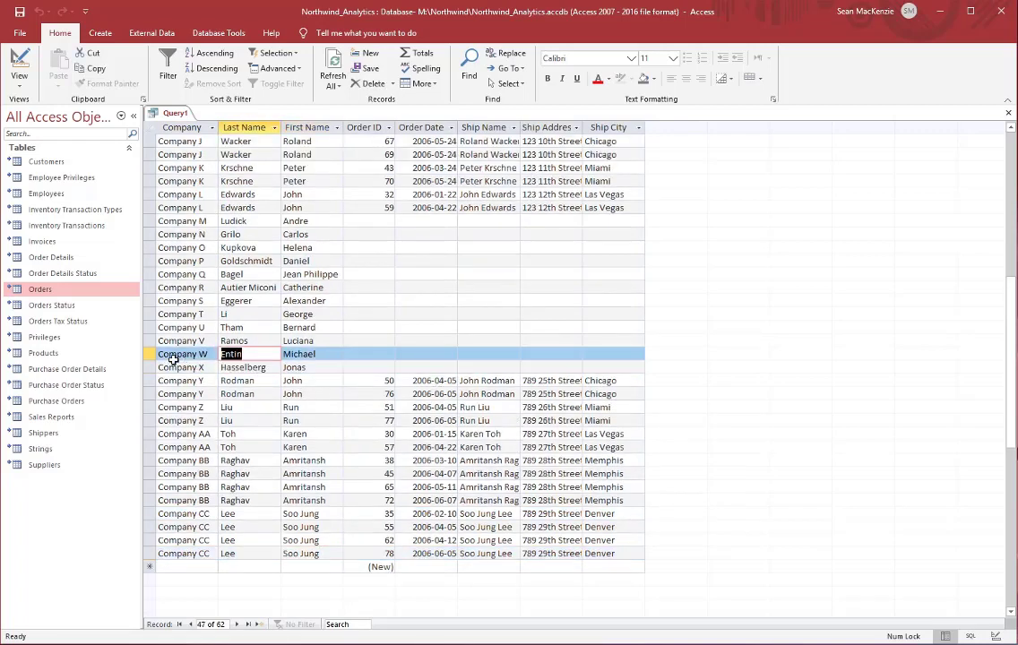
pyautogui.click(488, 339)
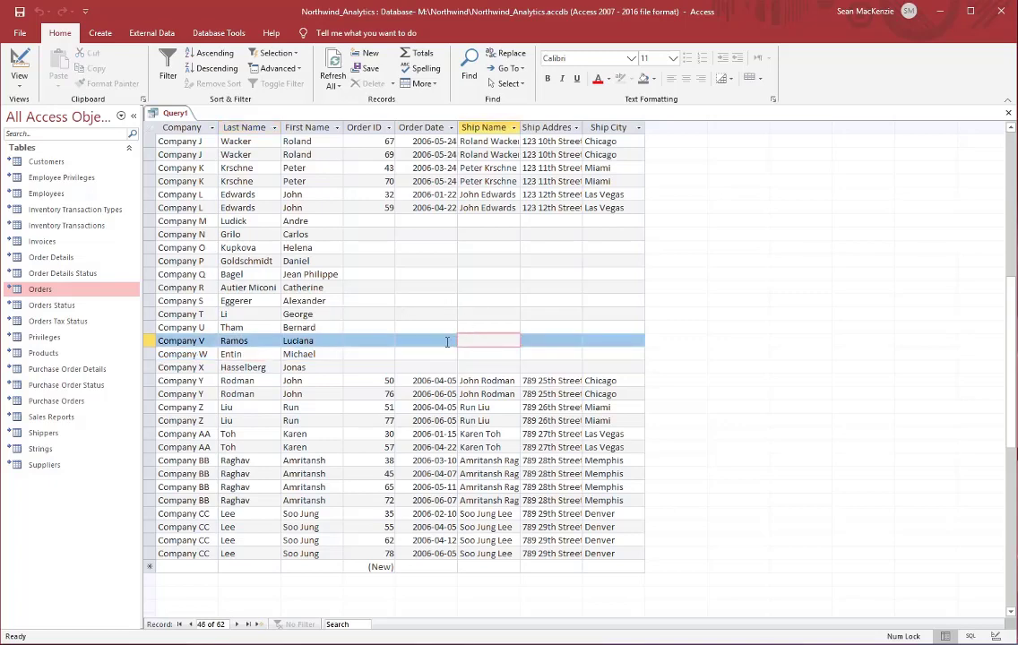
pyautogui.click(462, 287)
pyautogui.click(501, 253)
pyautogui.scroll(10, 490, 287)
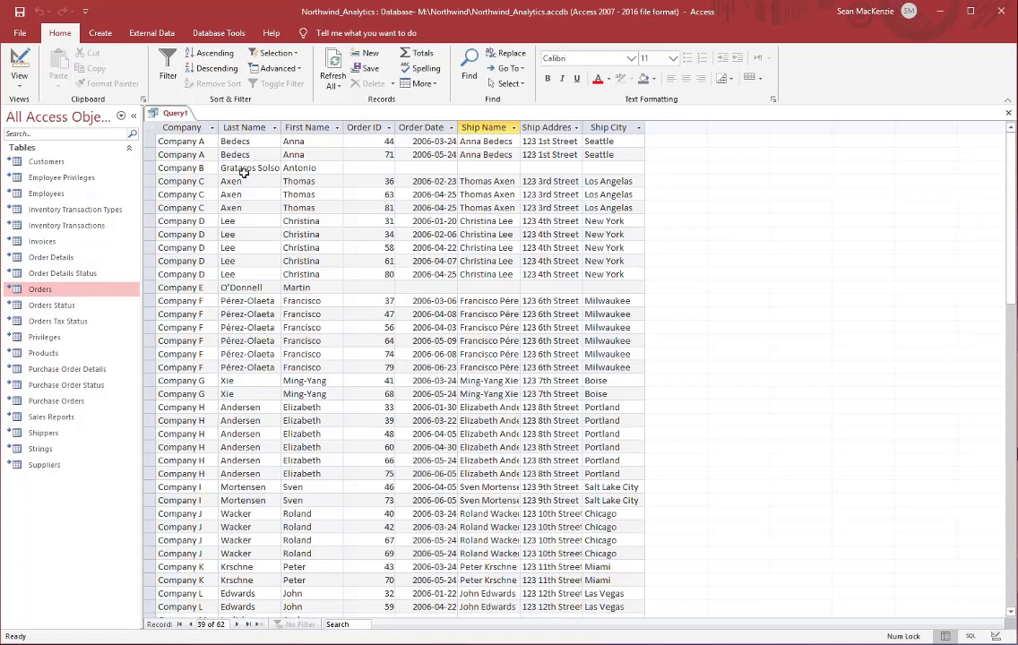
# Return to the query design and set the join to include all records from Orders and only the matching records from Customers
pyautogui.click(18, 61)
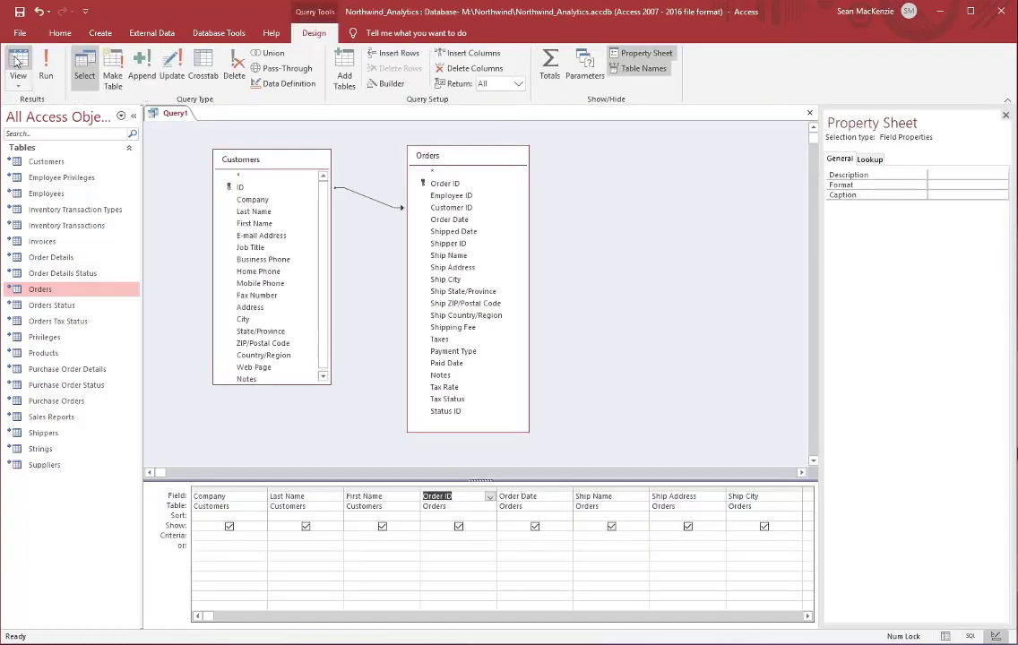
pyautogui.rightClick(373, 204)
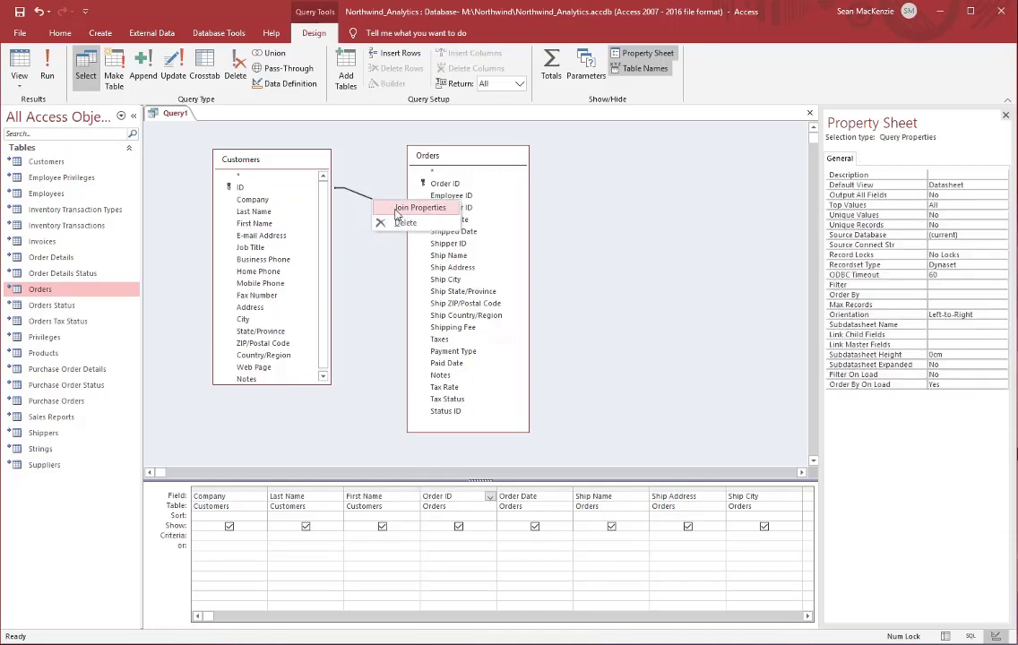
pyautogui.click(397, 213)
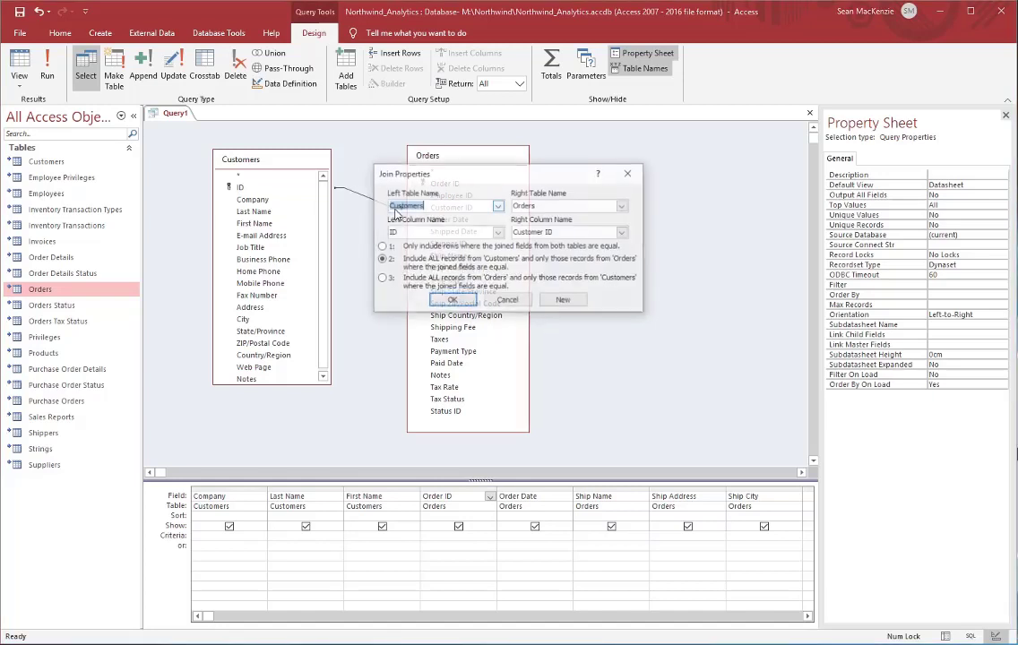
pyautogui.click(381, 279)
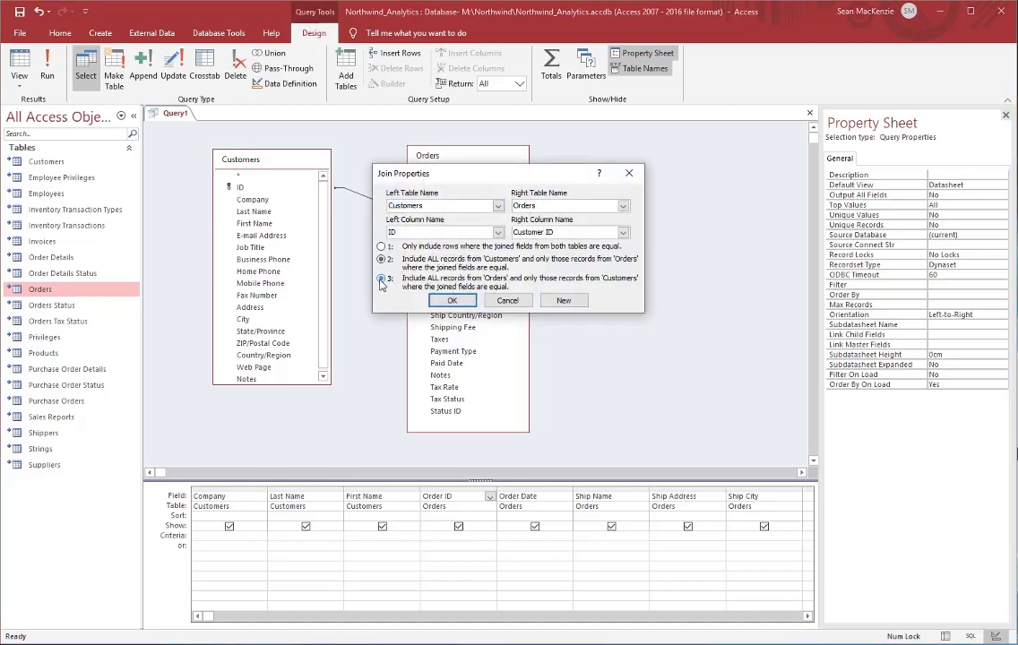
pyautogui.click(453, 301)
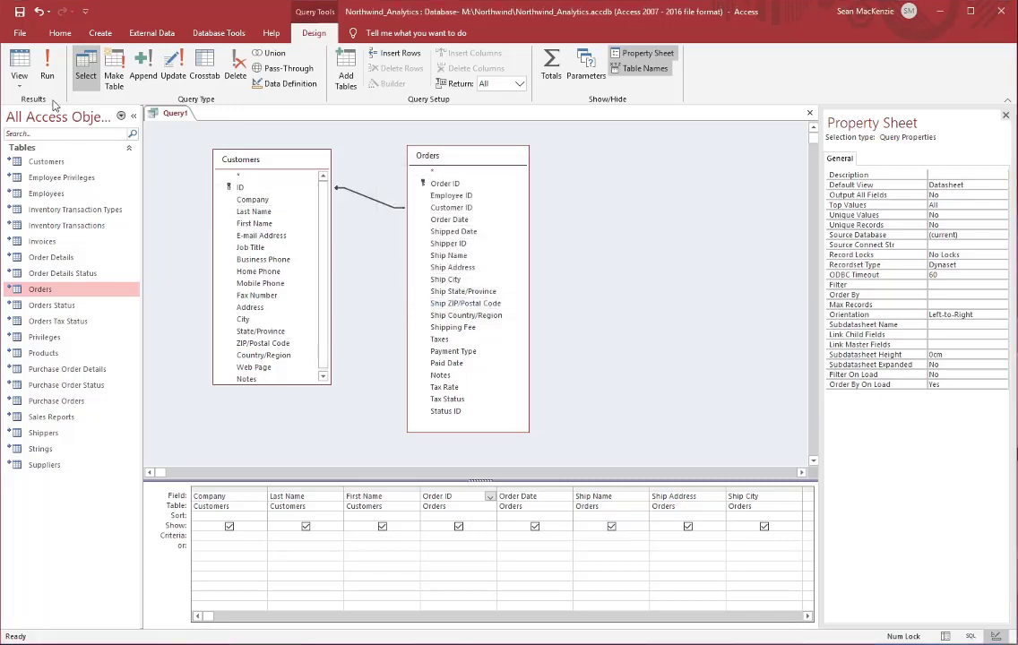
# Display the datasheet of the right join and look through the records to the end and back
pyautogui.click(19, 63)
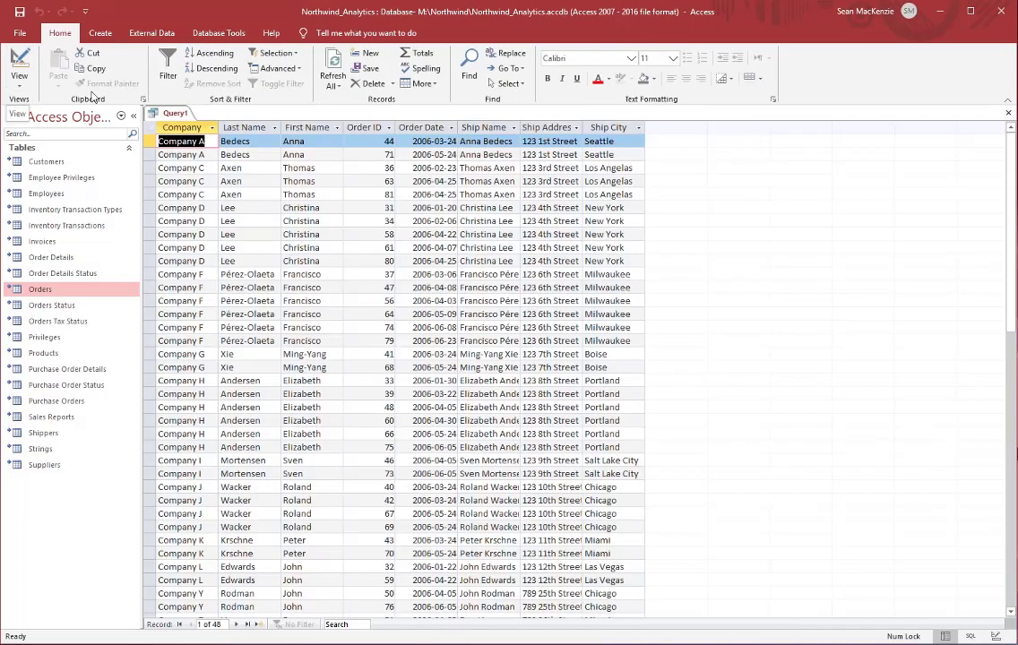
pyautogui.scroll(-6, 366, 296)
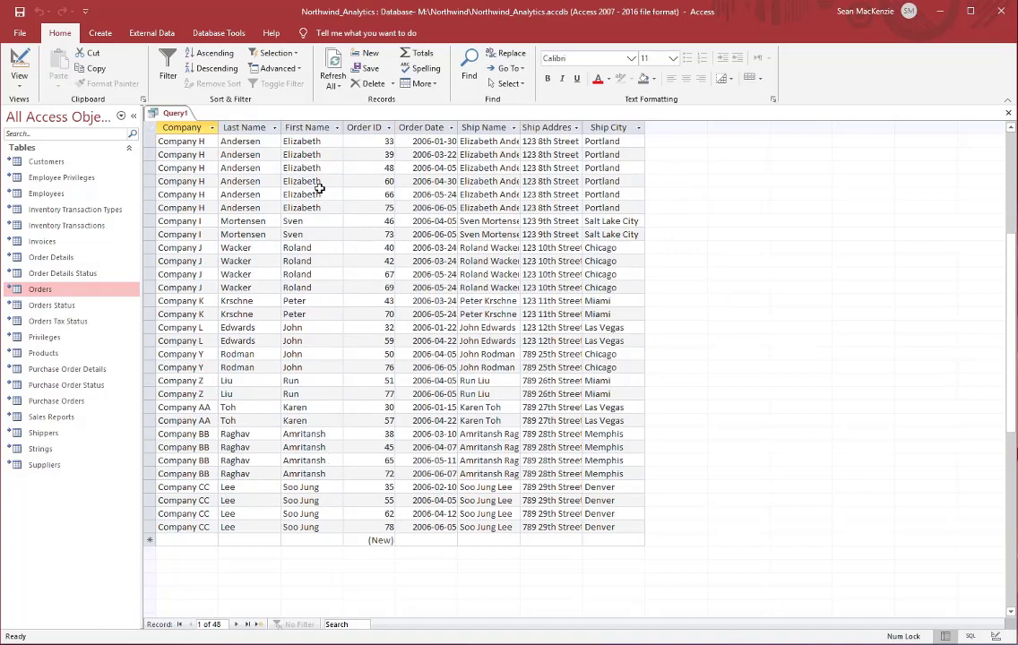
pyautogui.scroll(6, 320, 193)
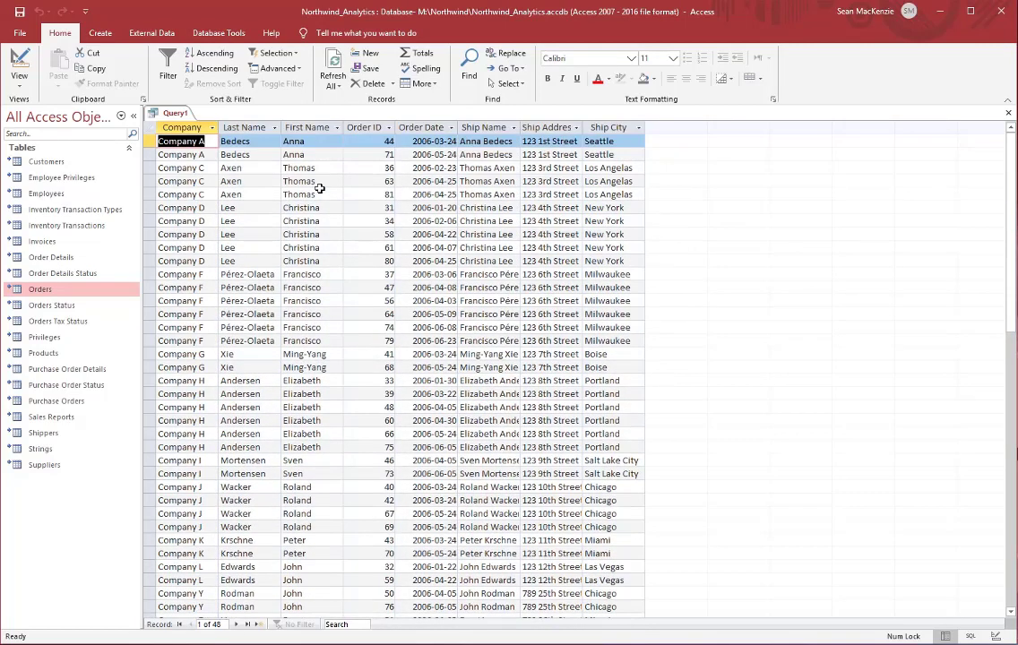
# Return to the query design and set the join to only include rows where the joined fields from both tables are equal
pyautogui.click(20, 59)
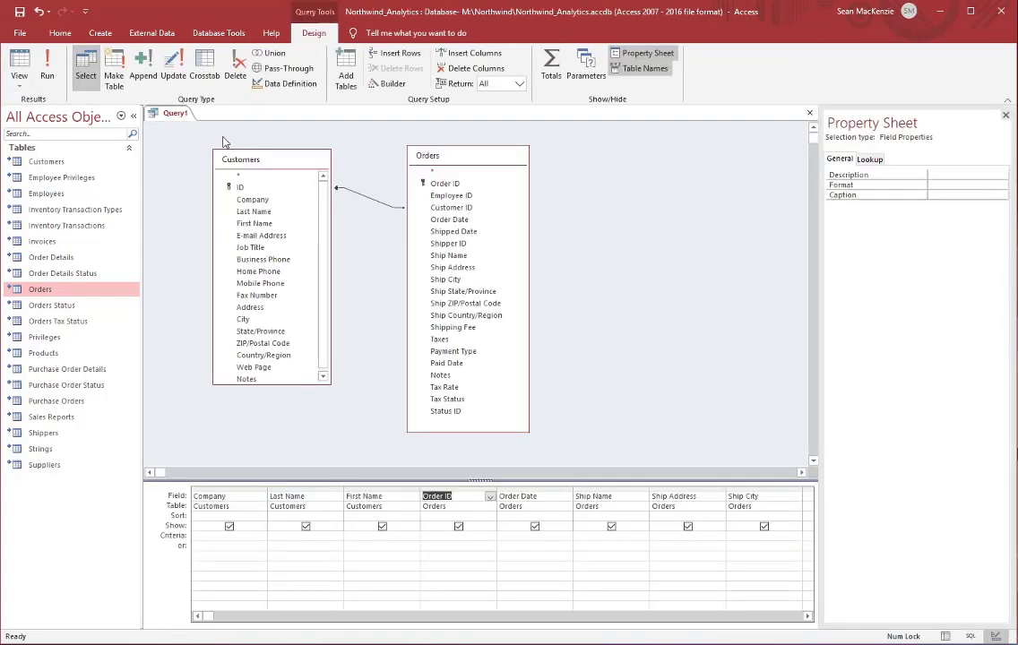
pyautogui.rightClick(371, 198)
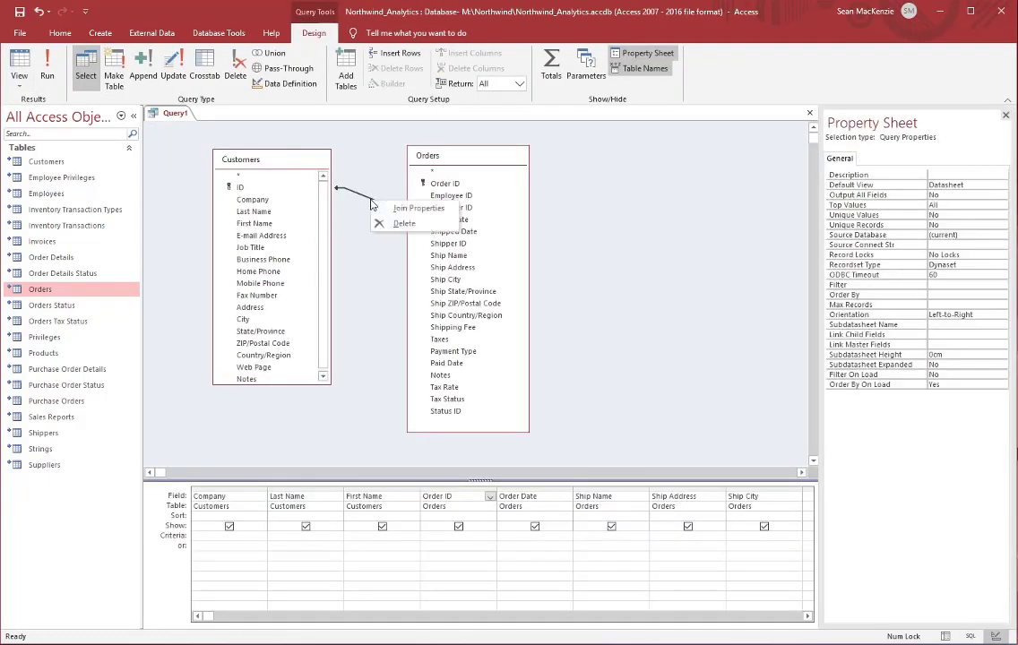
pyautogui.click(400, 210)
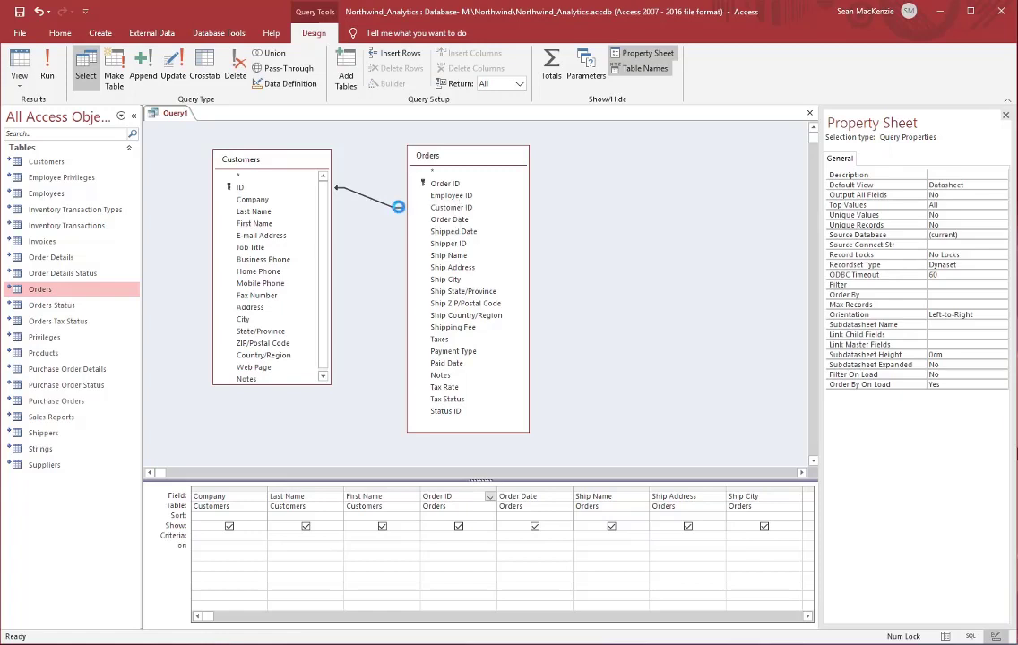
pyautogui.click(381, 247)
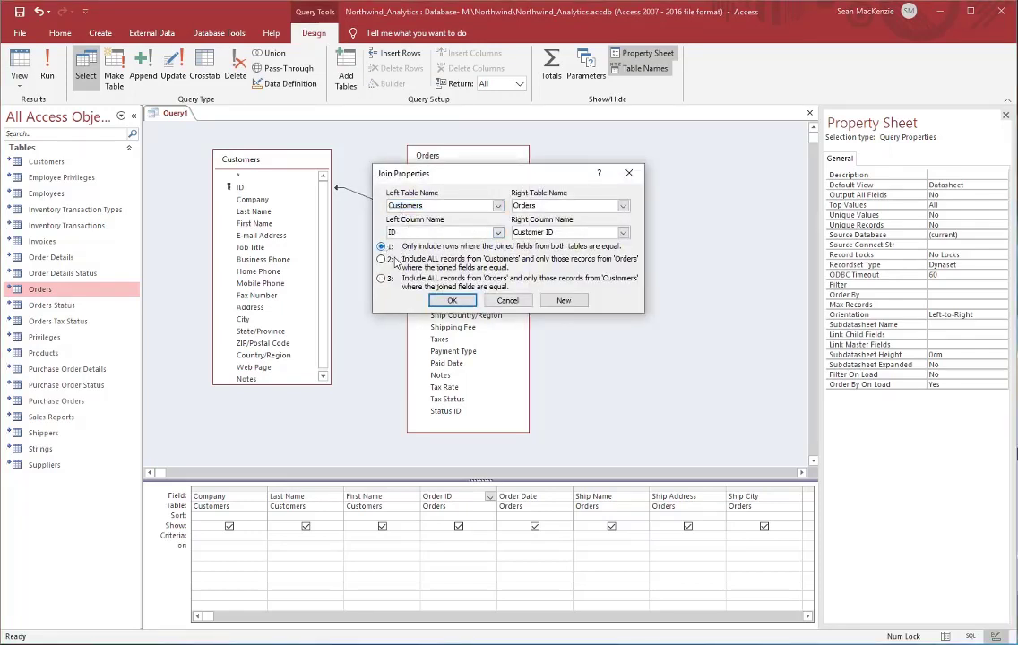
pyautogui.click(445, 303)
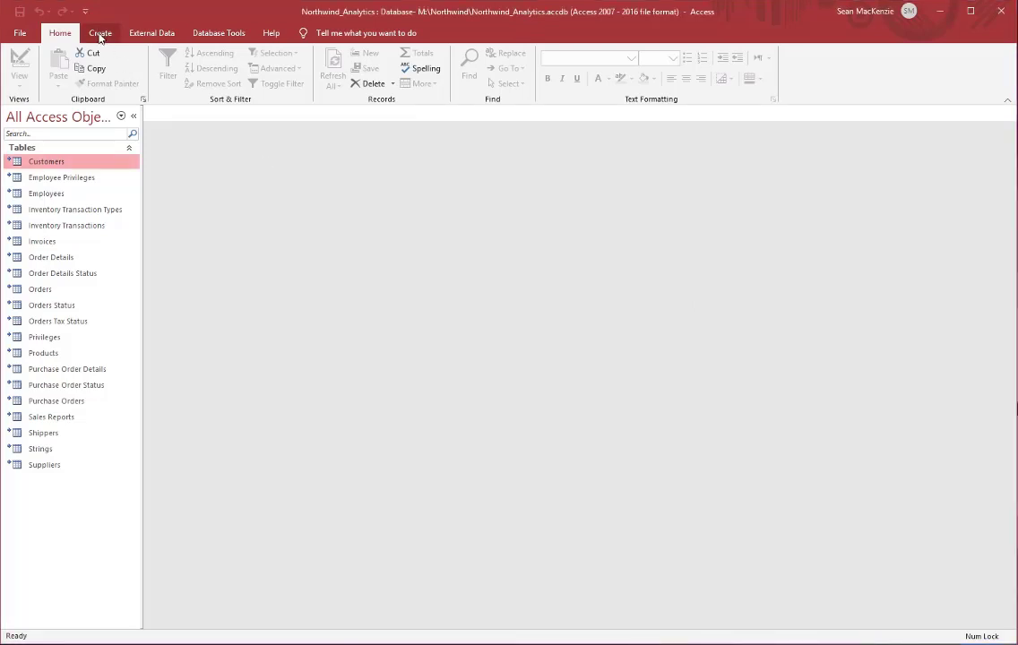
# Create a new query in design view and dismiss the Show Table dialog without adding any table
pyautogui.click(101, 34)
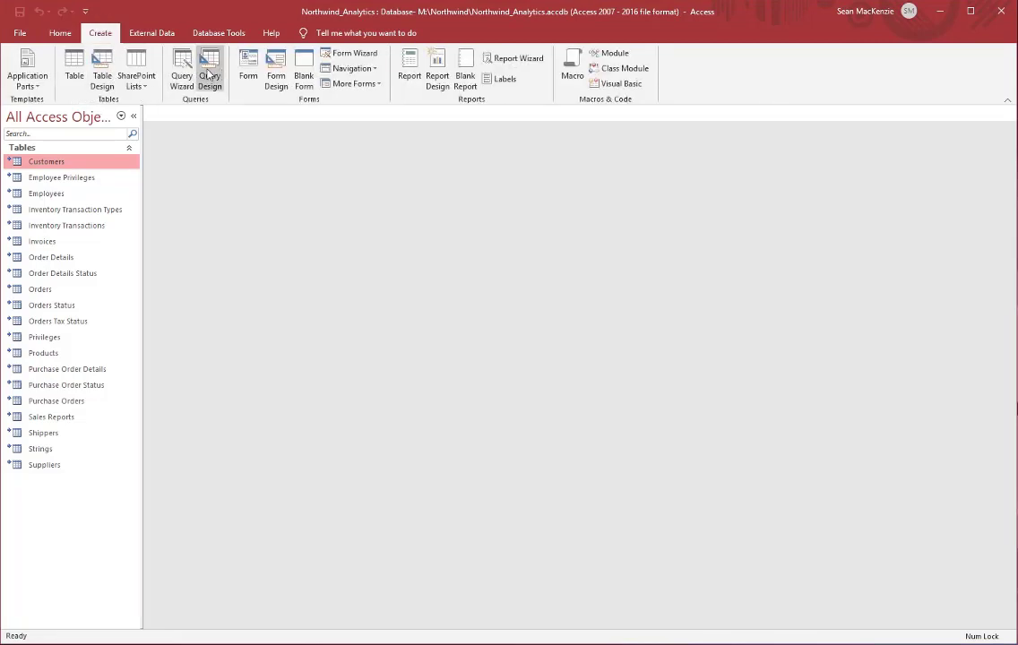
pyautogui.click(209, 76)
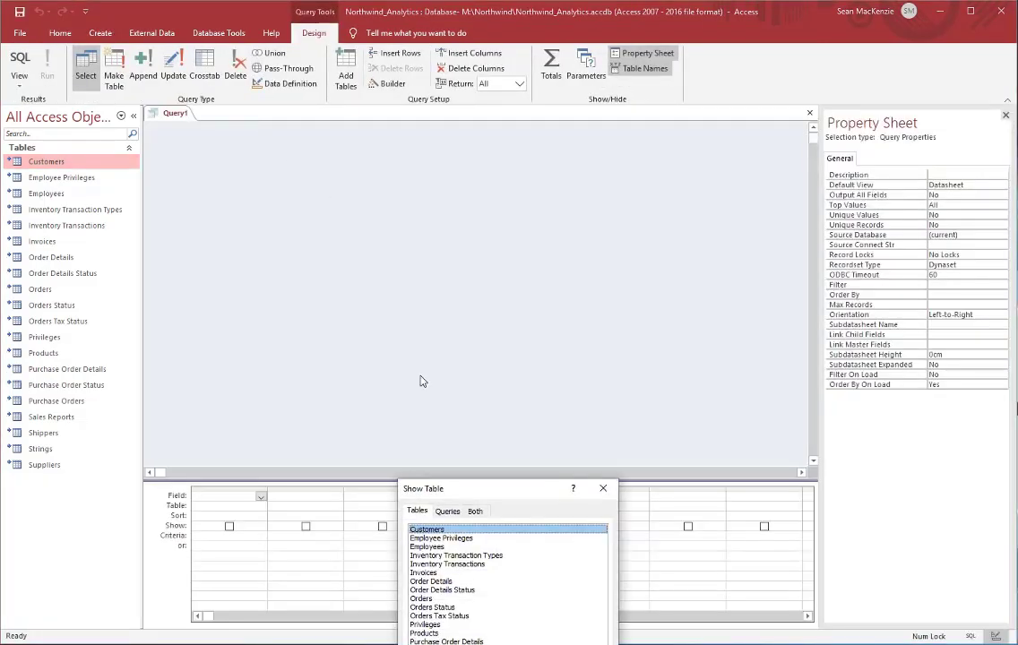
pyautogui.moveTo(448, 488); pyautogui.dragTo(564, 267)
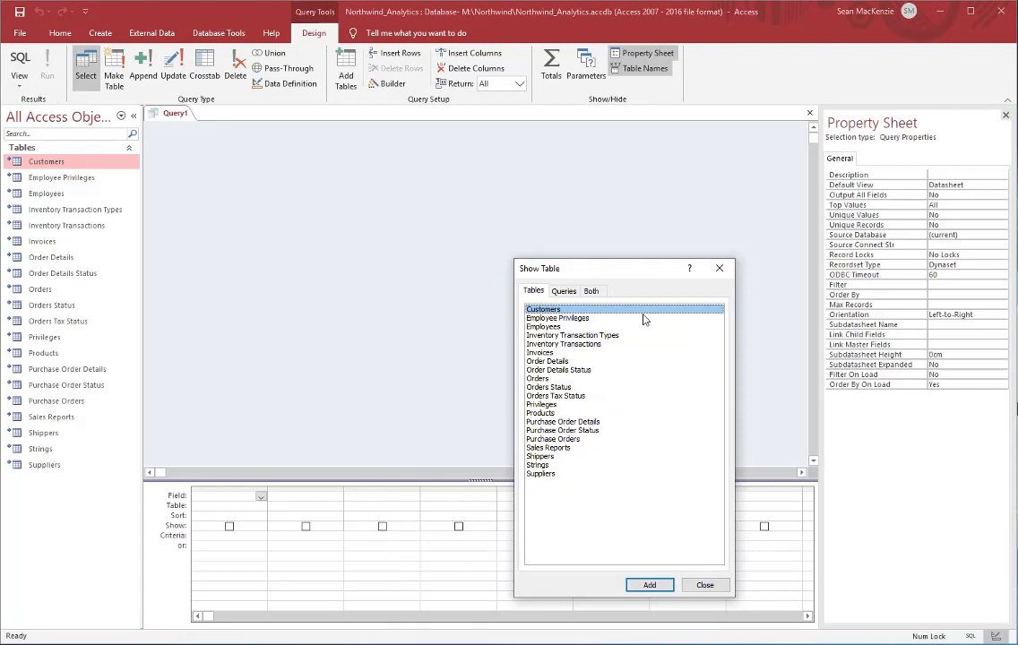
pyautogui.click(714, 585)
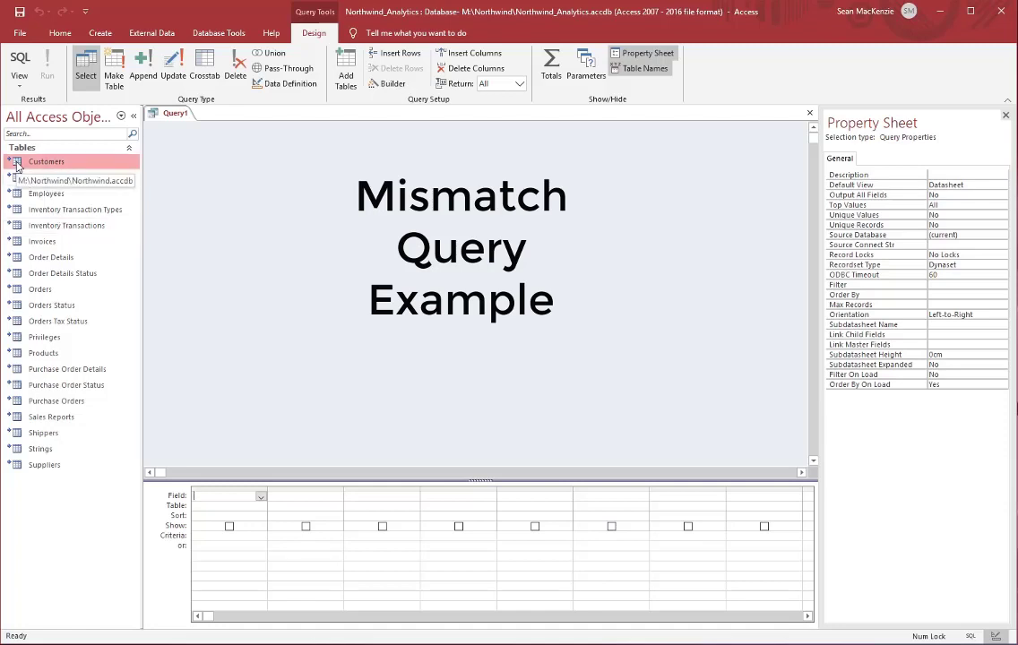
# Add the Customers and Orders tables to the new query and enlarge both field lists to show more fields
pyautogui.moveTo(19, 164); pyautogui.dragTo(238, 207)
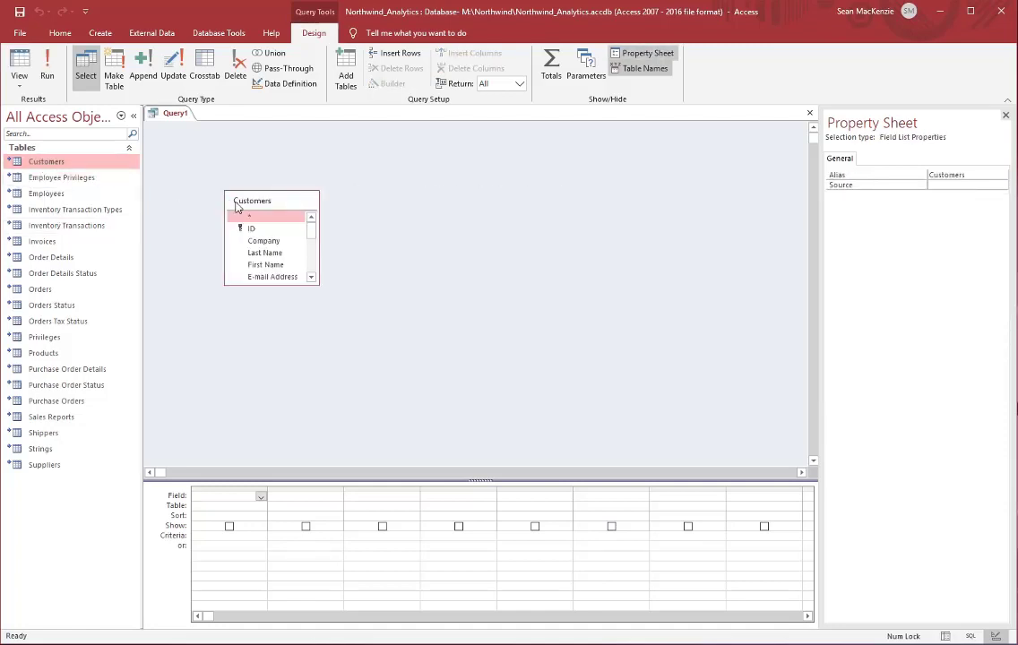
pyautogui.moveTo(317, 284); pyautogui.dragTo(338, 387)
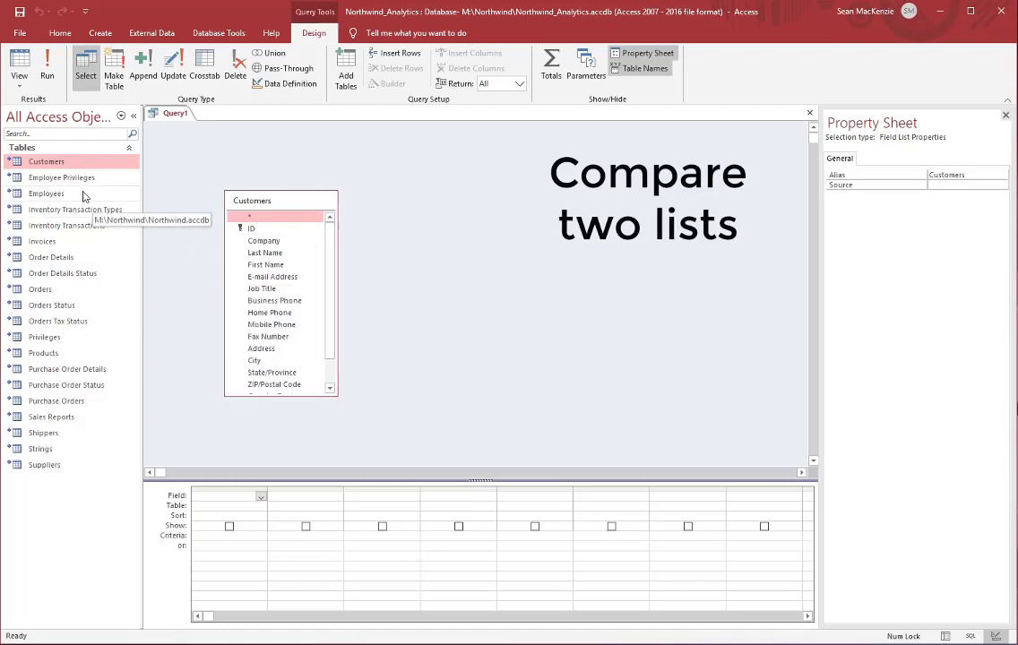
pyautogui.moveTo(40, 289); pyautogui.dragTo(428, 197)
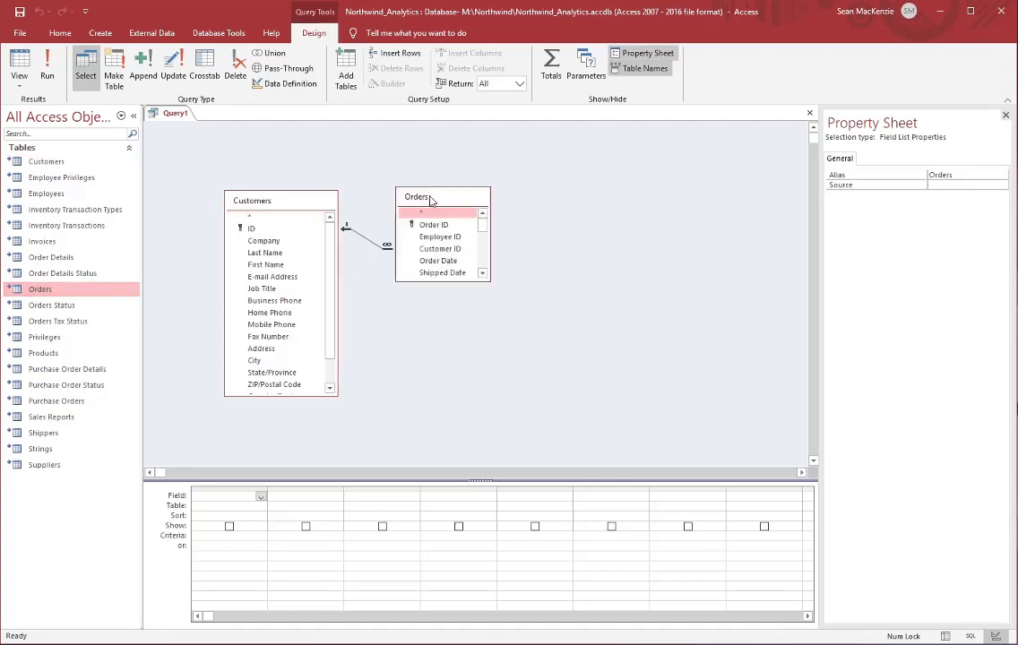
pyautogui.moveTo(488, 280); pyautogui.dragTo(503, 431)
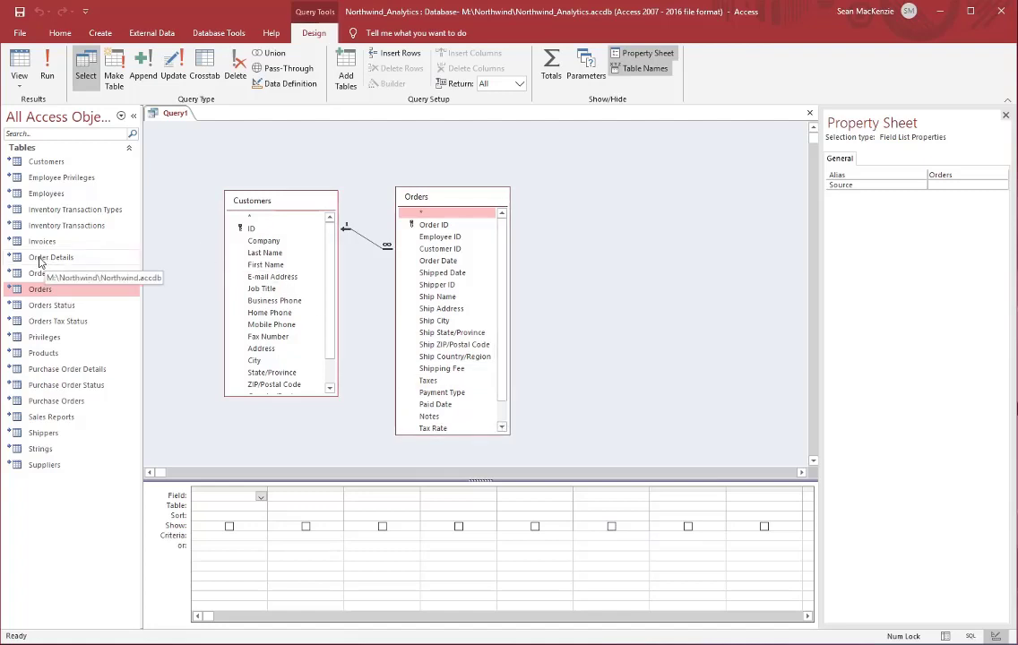
# Add the Order Details and Products tables to the query and enlarge both field lists to show all their fields
pyautogui.moveTo(47, 257); pyautogui.dragTo(598, 207)
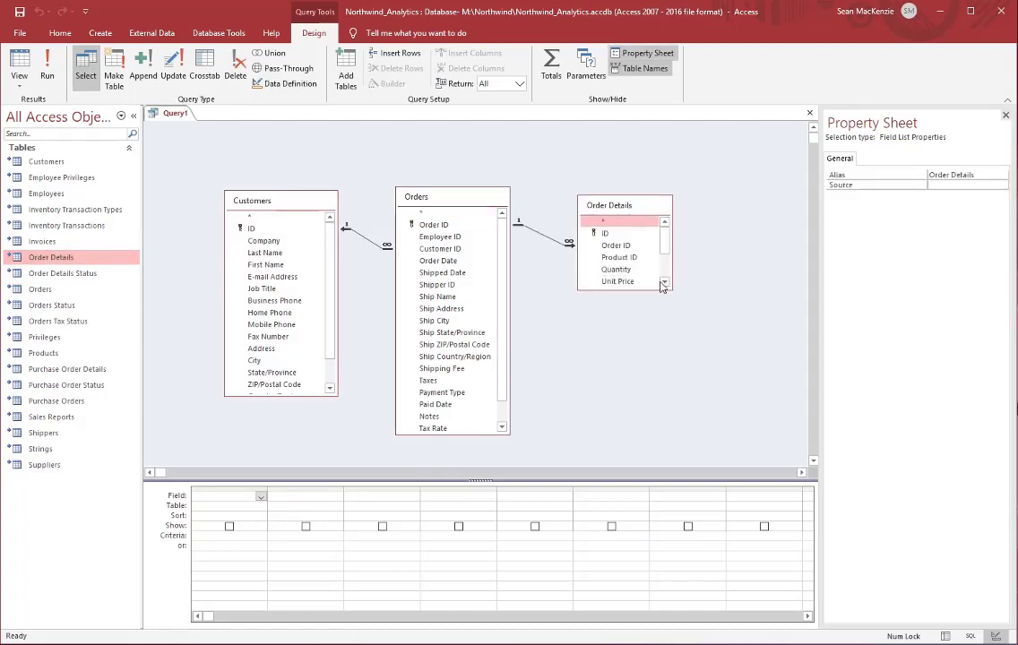
pyautogui.moveTo(670, 287); pyautogui.dragTo(679, 355)
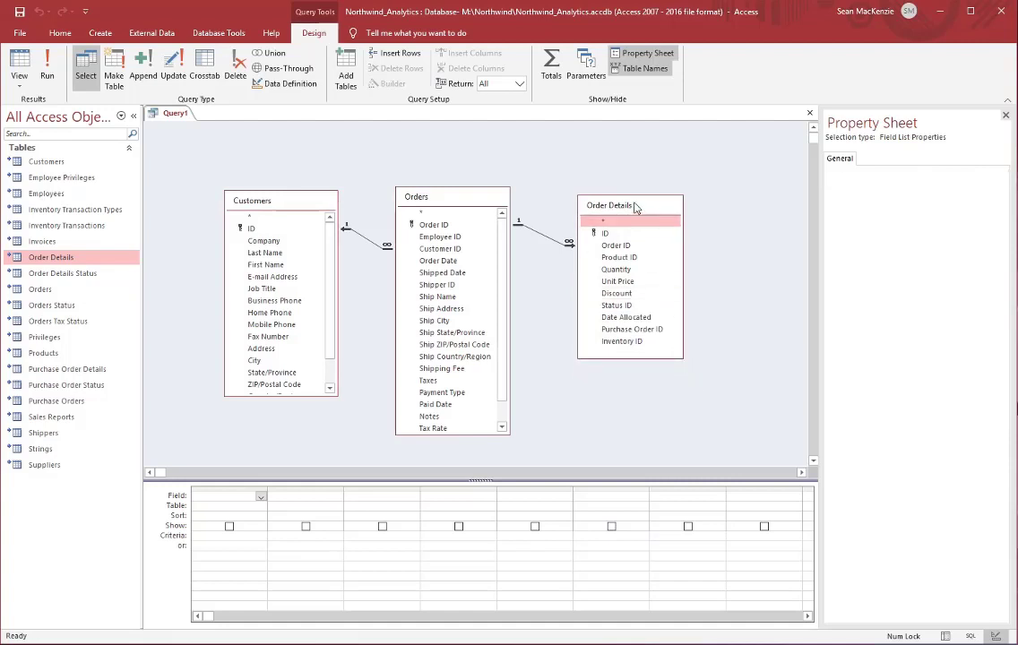
pyautogui.moveTo(634, 207); pyautogui.dragTo(619, 199)
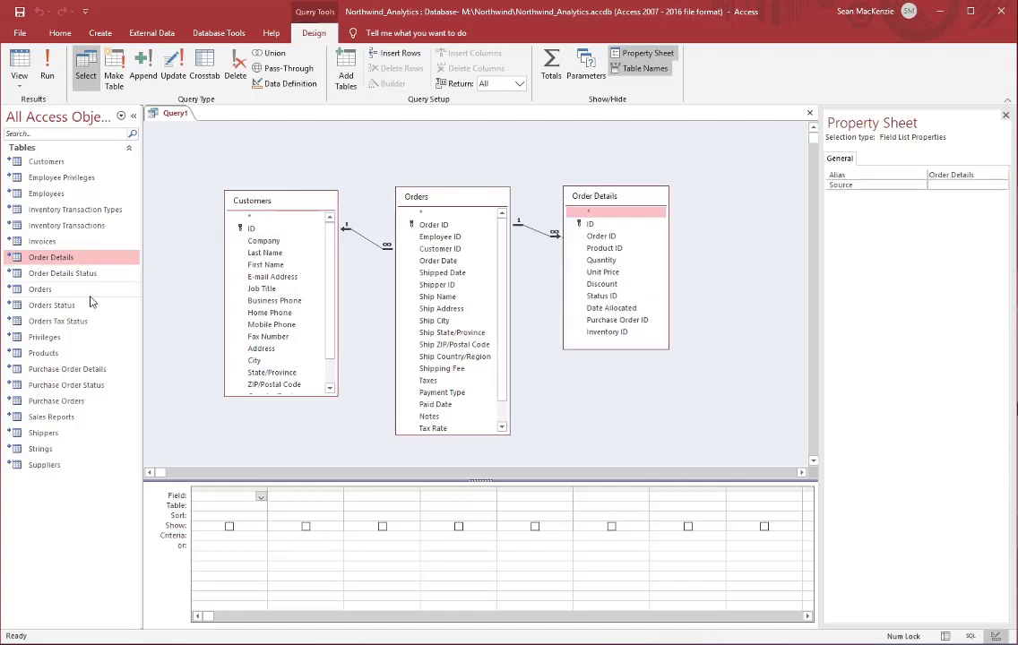
pyautogui.moveTo(29, 361); pyautogui.dragTo(746, 196)
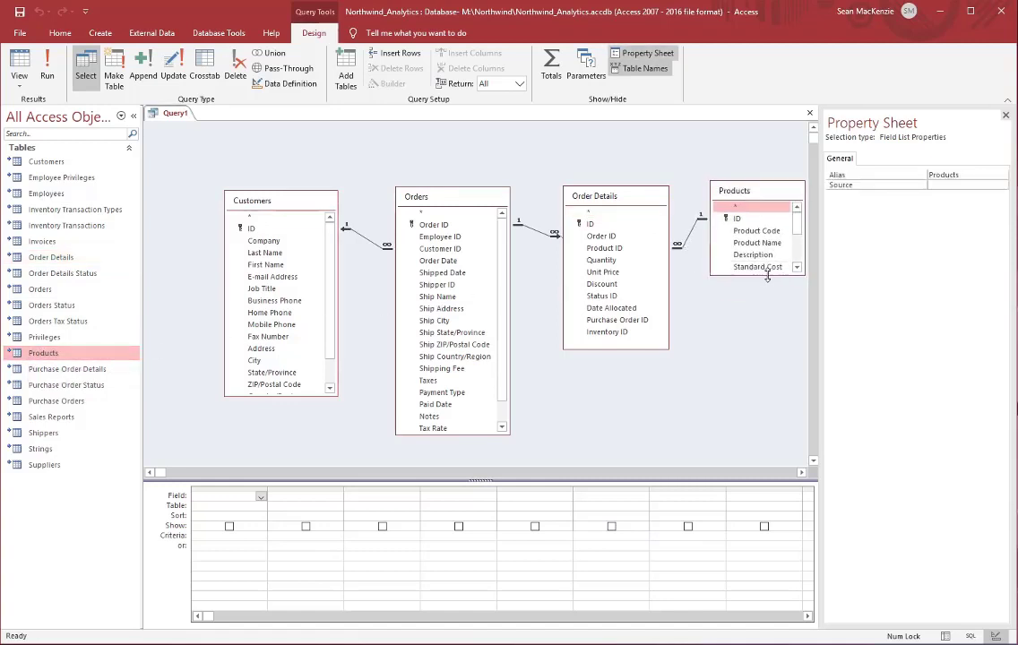
pyautogui.moveTo(767, 277); pyautogui.dragTo(766, 383)
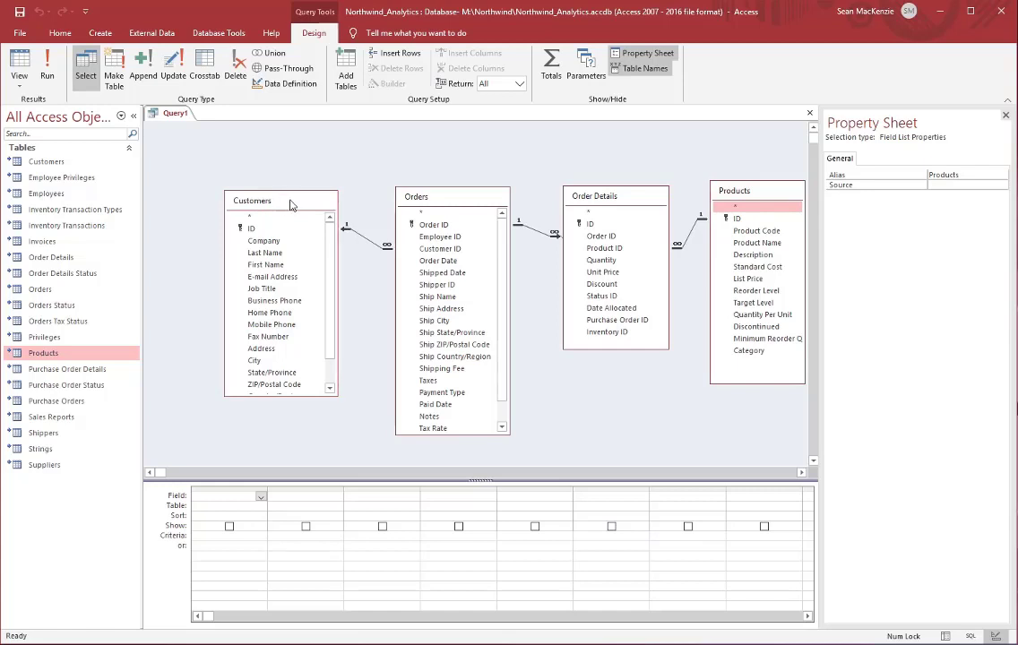
# Rearrange the Customers, Orders, Order Details and Products field lists into an evenly spaced row in the query design
pyautogui.moveTo(290, 206); pyautogui.dragTo(250, 195)
pyautogui.moveTo(444, 197); pyautogui.dragTo(407, 179)
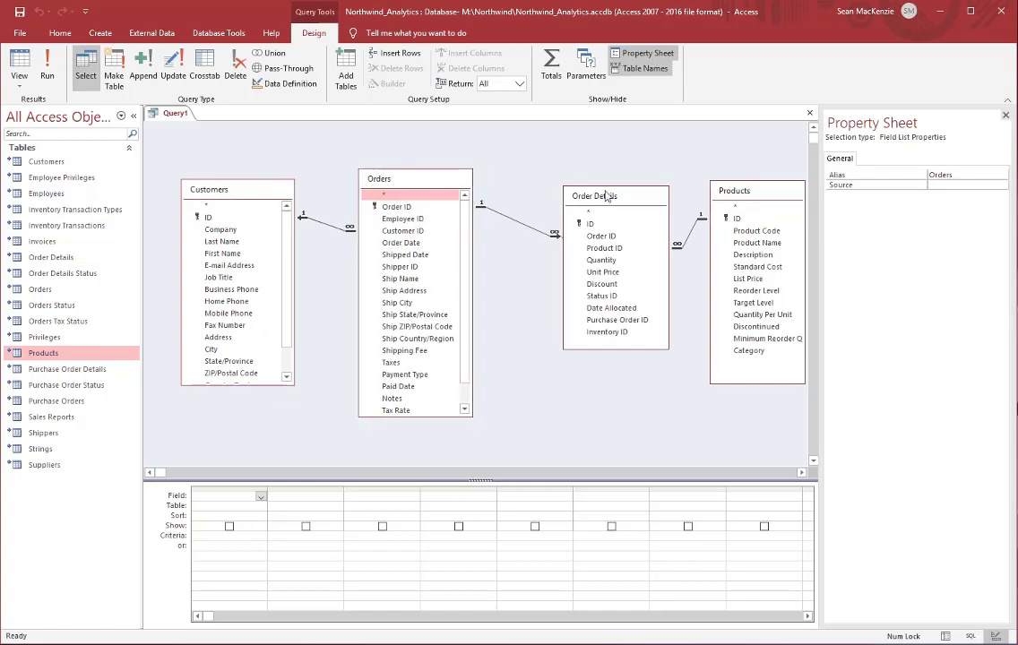
pyautogui.moveTo(606, 195); pyautogui.dragTo(576, 175)
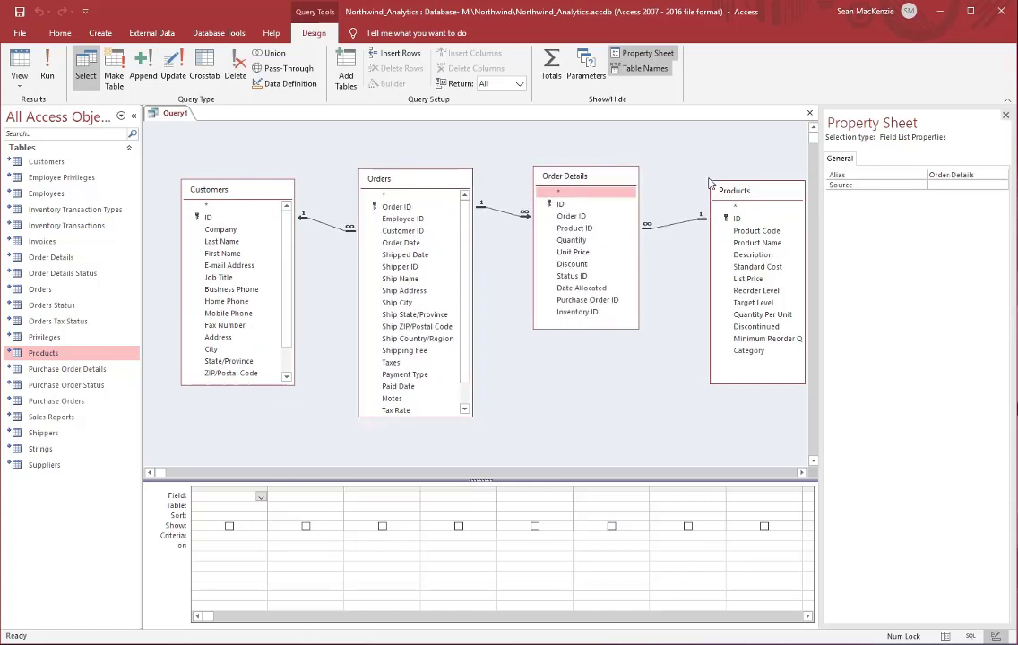
pyautogui.moveTo(711, 184); pyautogui.dragTo(694, 168)
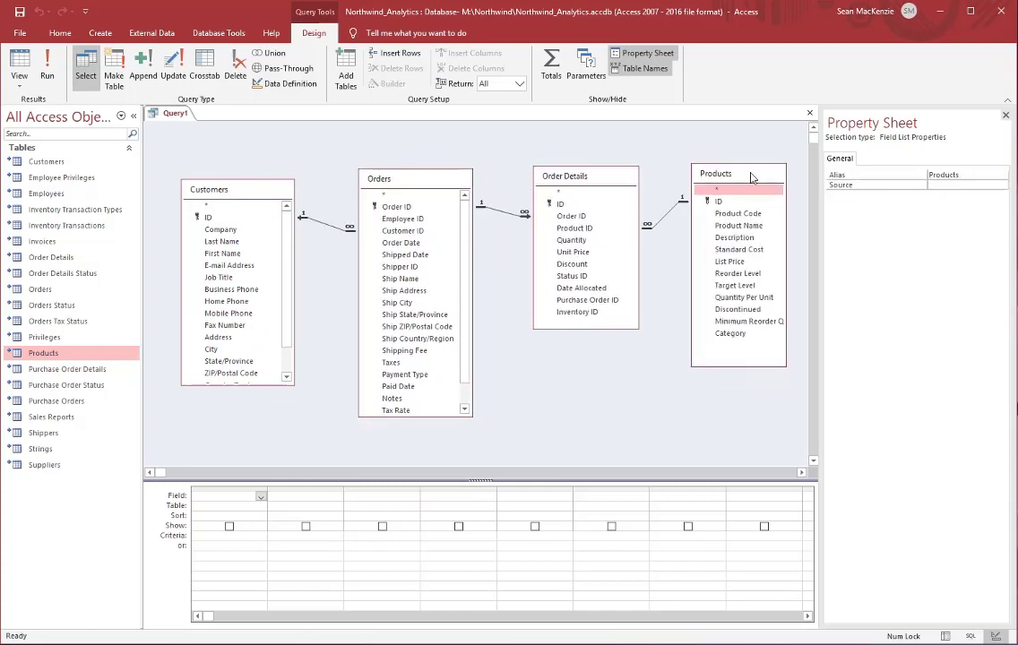
# Delete the three existing join lines linking Customers, Orders, Order Details and Products
pyautogui.click(326, 223)
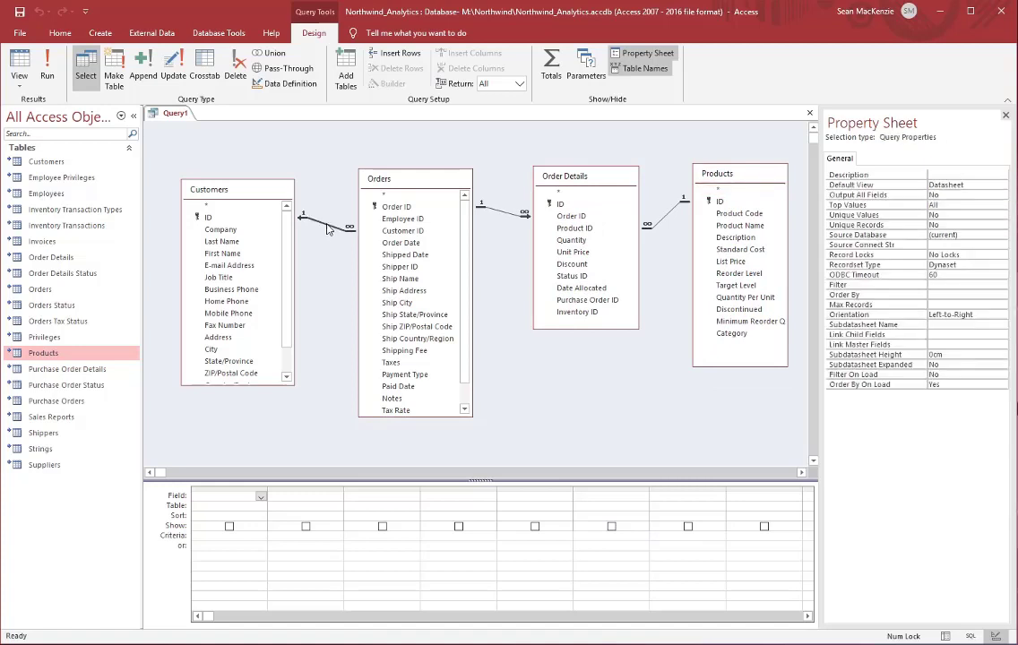
pyautogui.click(499, 214)
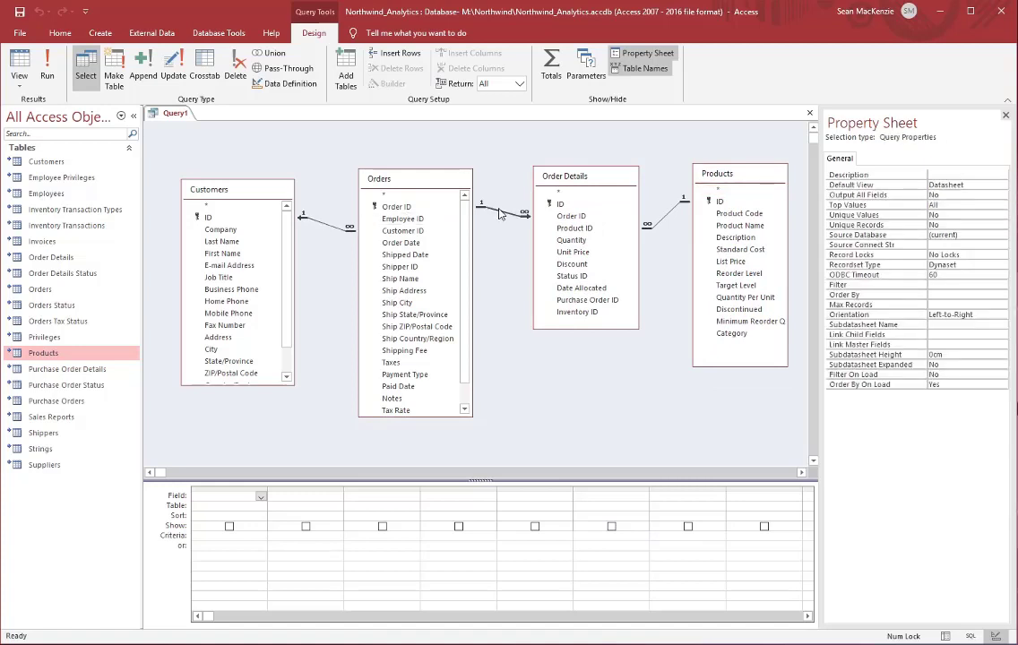
pyautogui.click(667, 218)
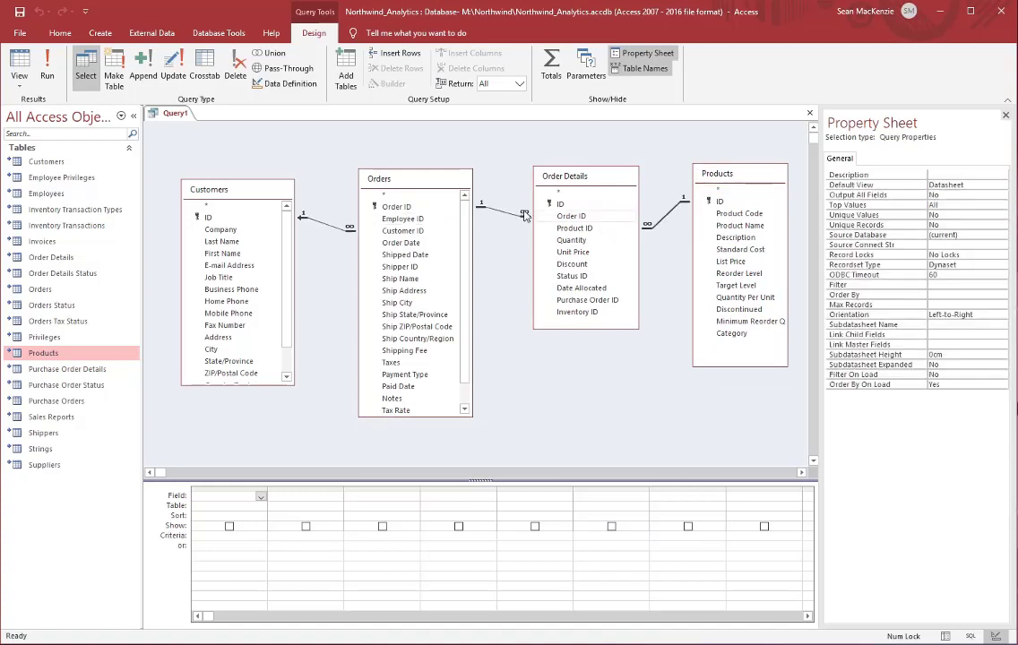
pyautogui.rightClick(327, 229)
pyautogui.click(338, 245)
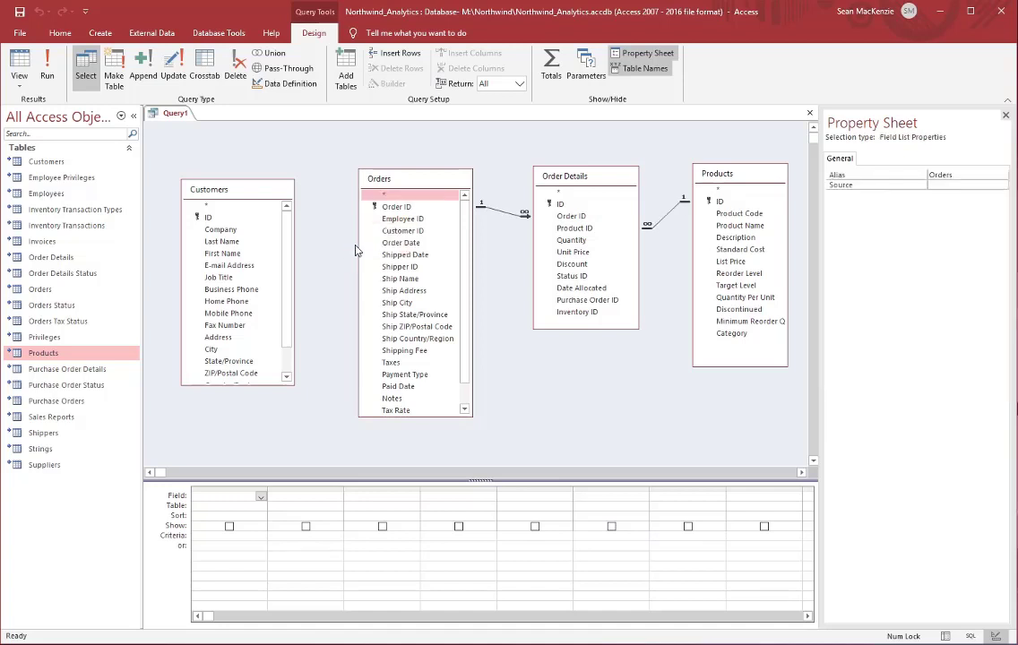
pyautogui.rightClick(502, 216)
pyautogui.click(513, 237)
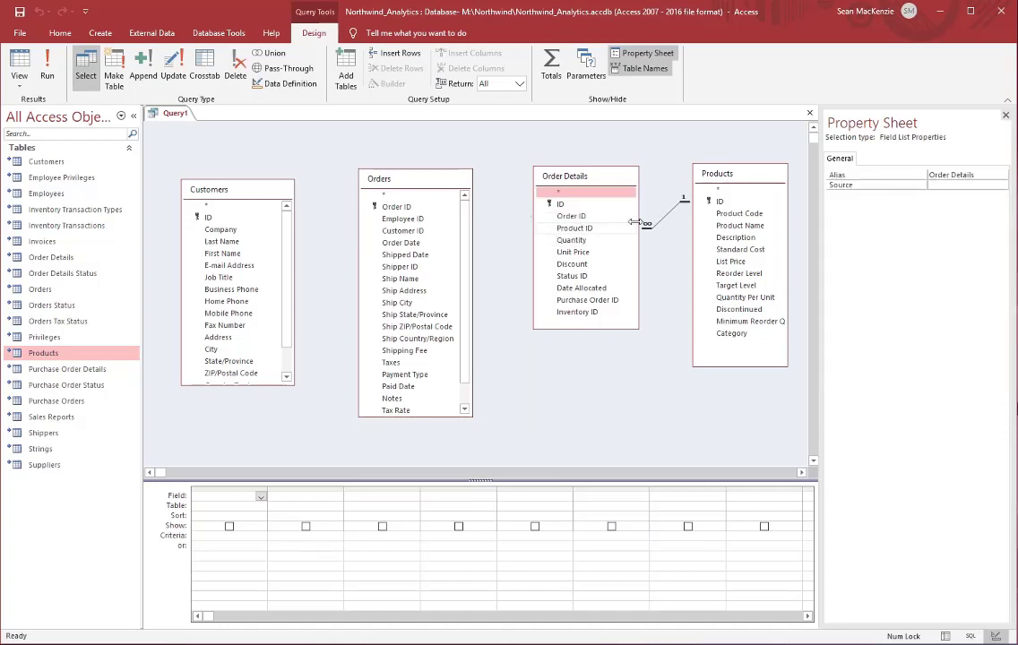
pyautogui.rightClick(665, 212)
pyautogui.click(688, 239)
# Join Customers ID to Orders Customer ID, Orders Order ID to Order Details Order ID, and Products ID to Order Details Product ID
pyautogui.moveTo(224, 188); pyautogui.dragTo(232, 178)
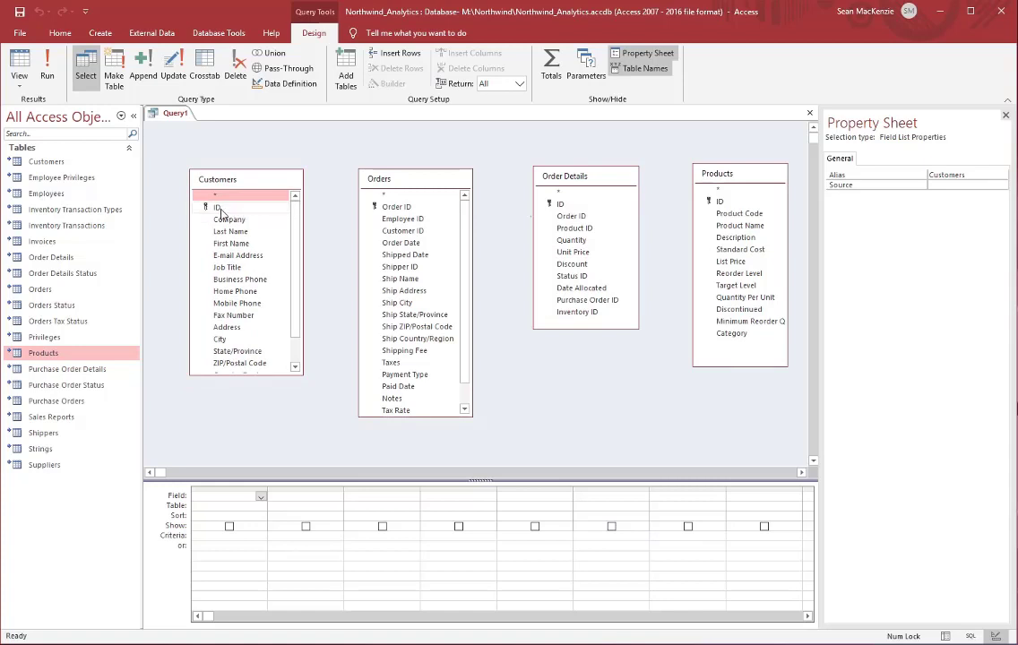
pyautogui.moveTo(218, 208); pyautogui.dragTo(404, 234)
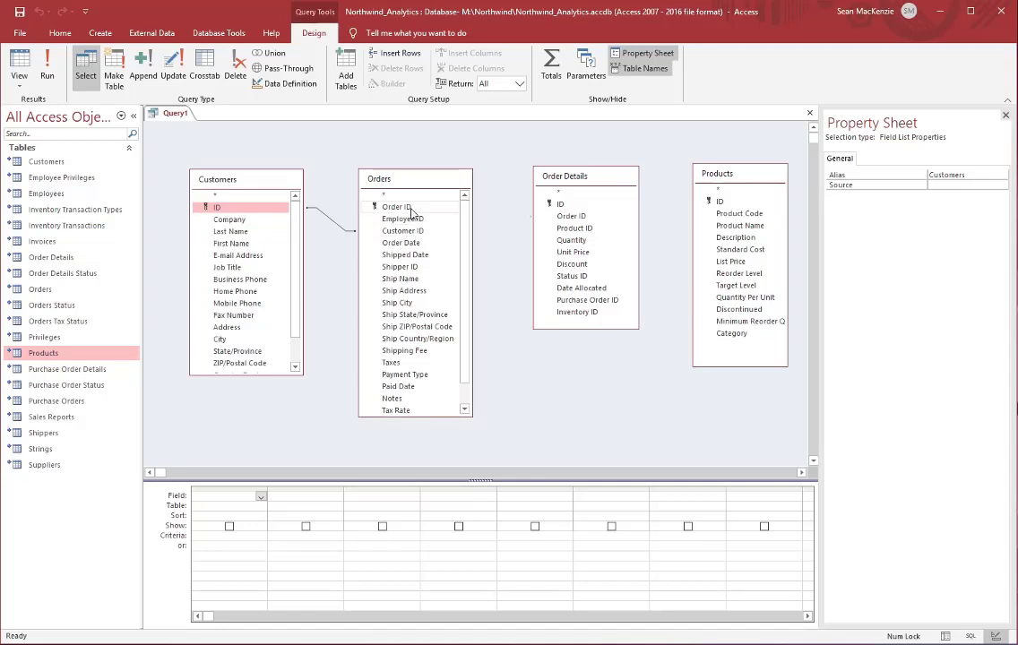
pyautogui.click(570, 215)
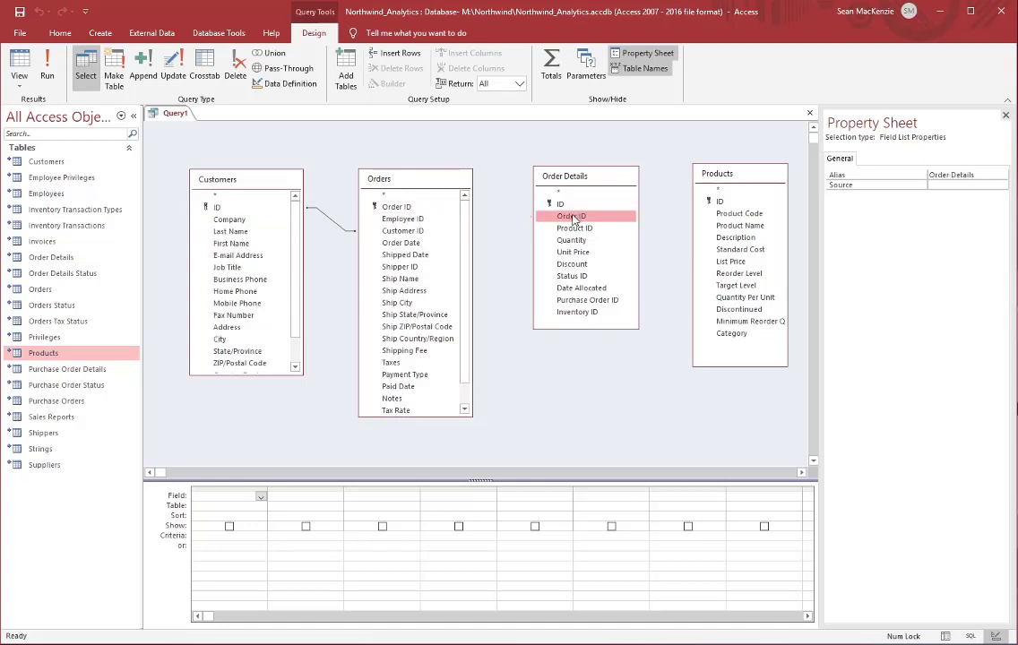
pyautogui.click(423, 207)
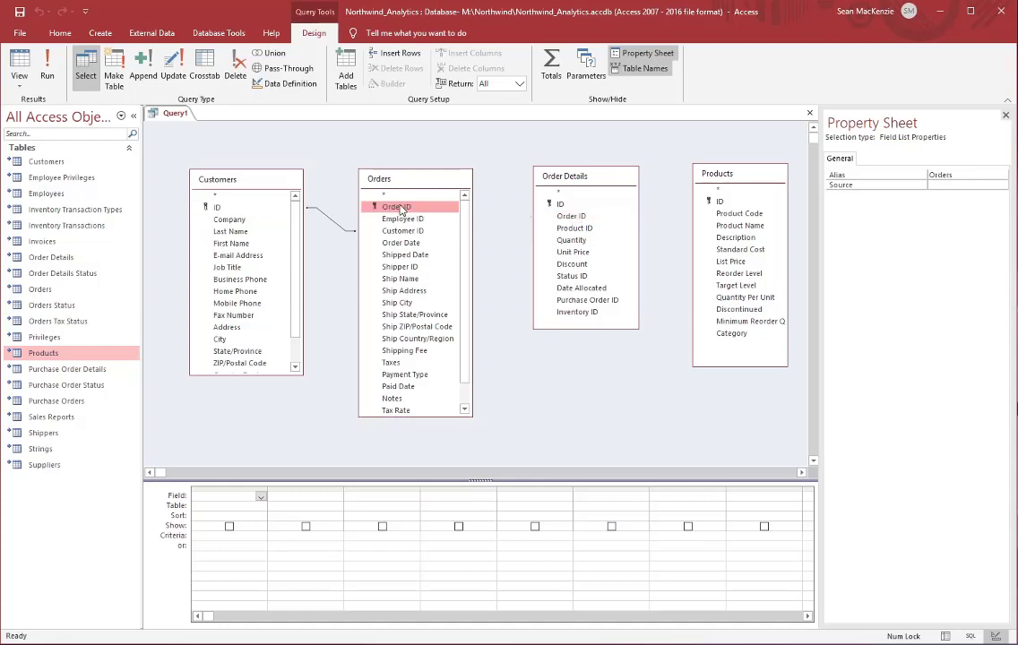
pyautogui.moveTo(401, 211); pyautogui.dragTo(565, 218)
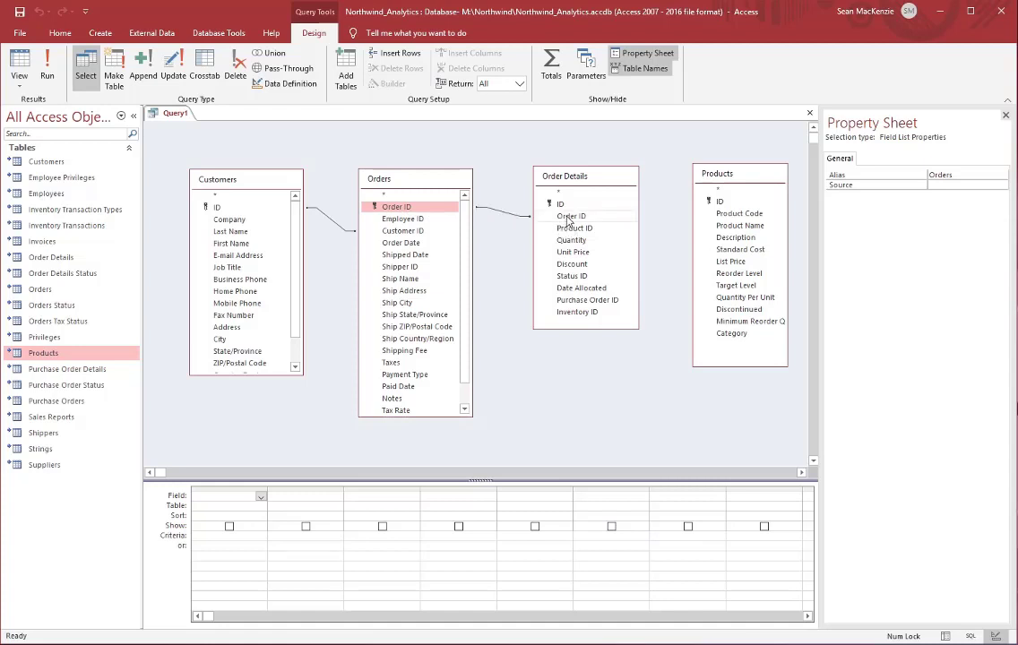
pyautogui.moveTo(735, 178); pyautogui.dragTo(732, 179)
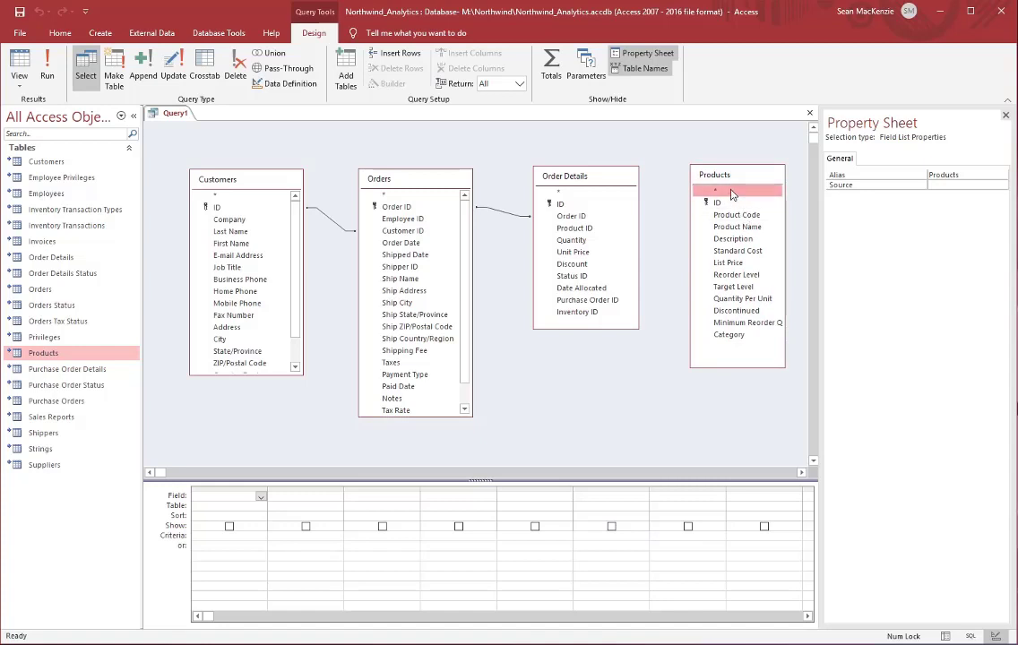
pyautogui.moveTo(728, 207); pyautogui.dragTo(590, 232)
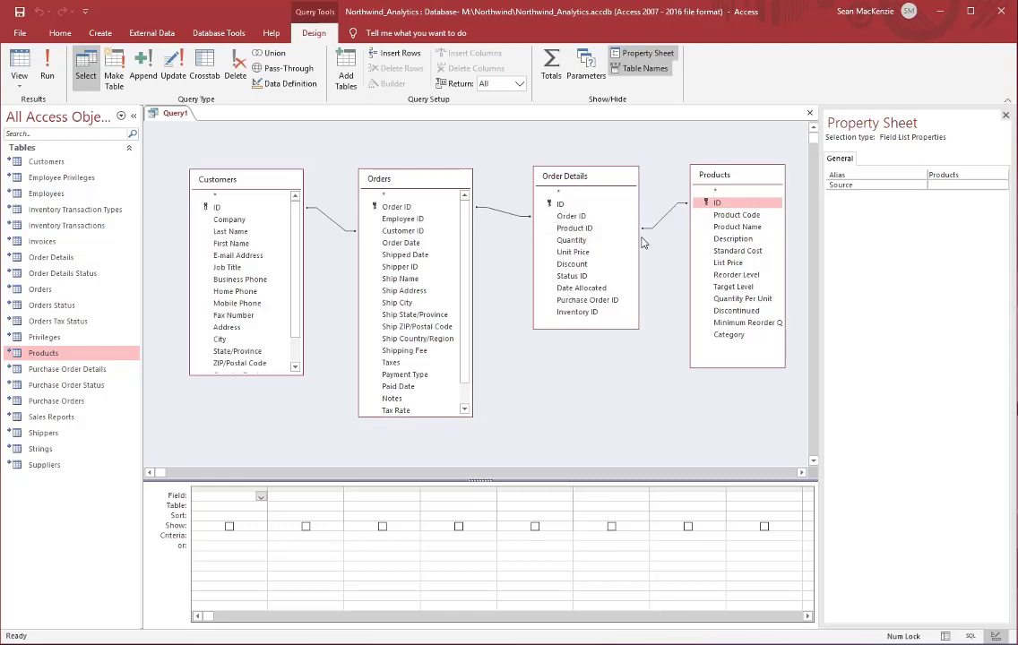
pyautogui.moveTo(579, 181); pyautogui.dragTo(573, 182)
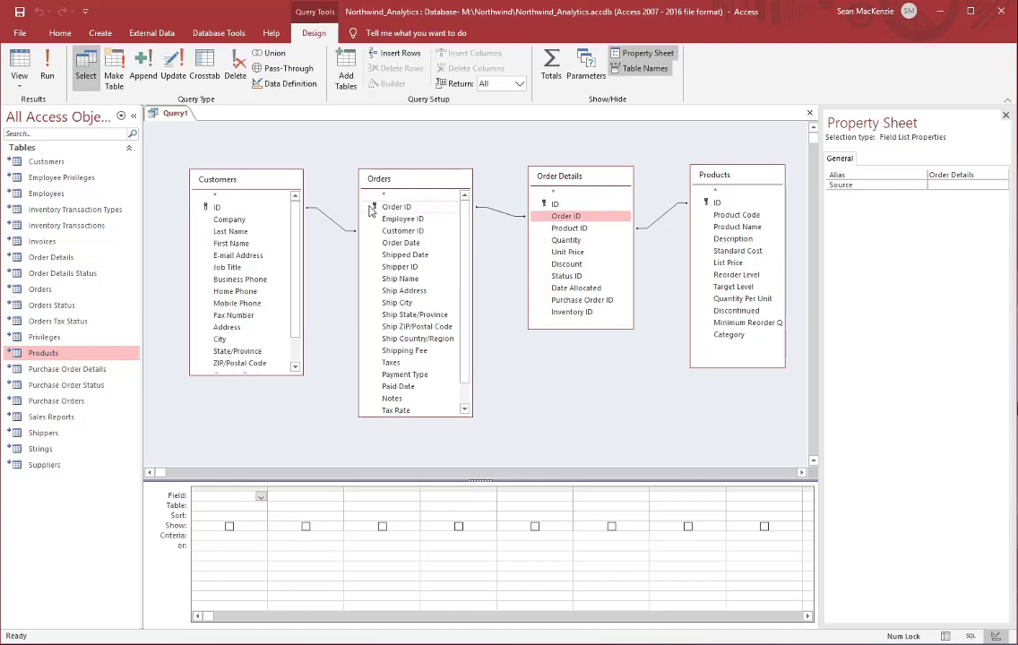
# Add Company, Order Date, the Order Details ID and Product ID, and Product Name as output fields of the query
pyautogui.doubleClick(229, 220)
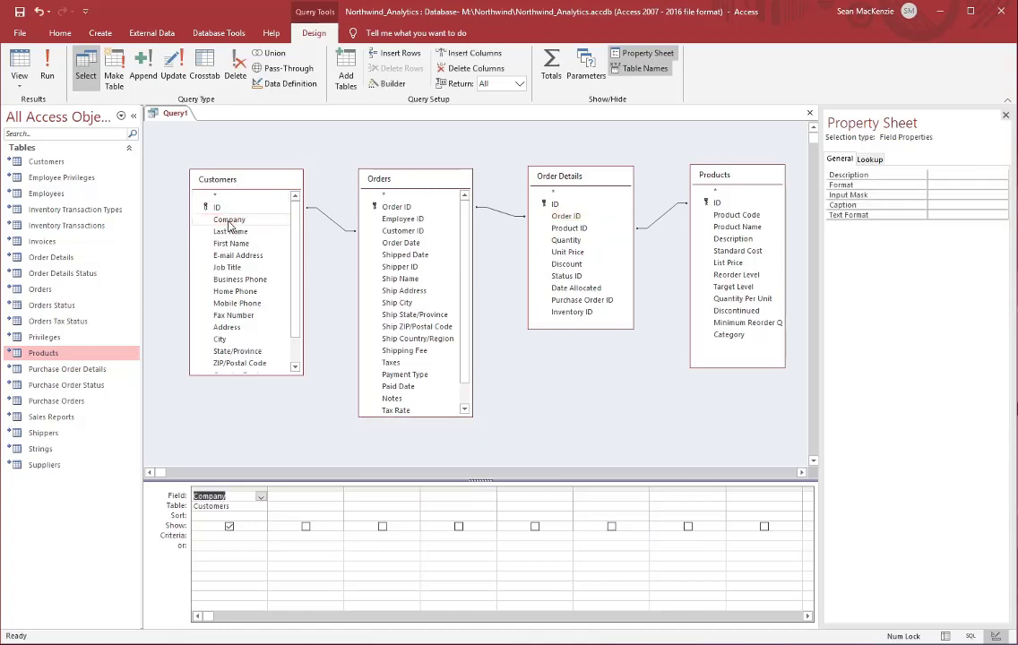
pyautogui.doubleClick(400, 243)
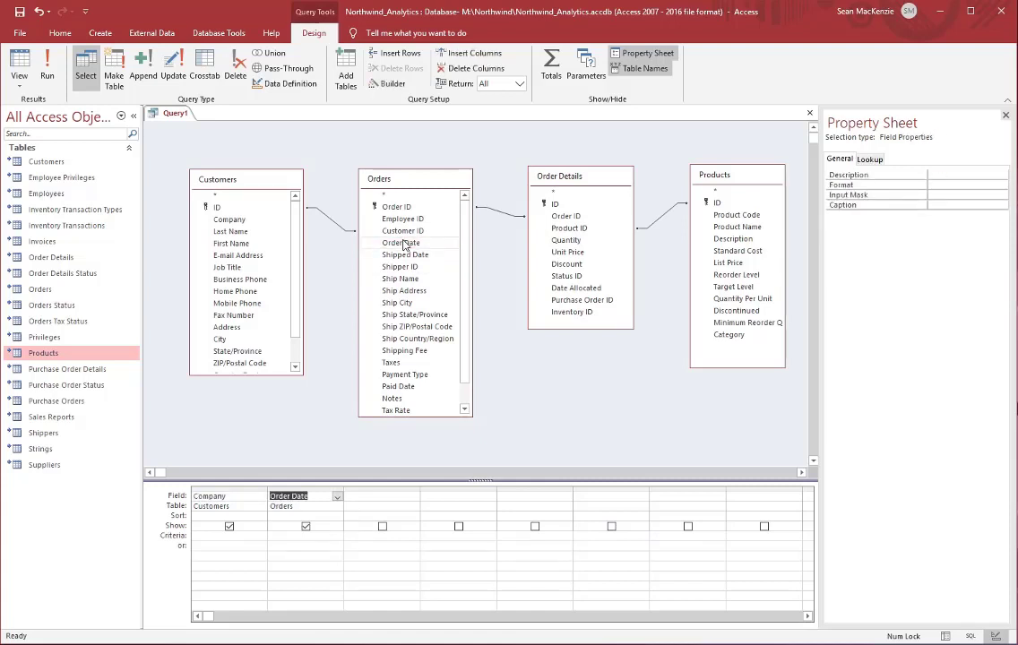
pyautogui.doubleClick(574, 208)
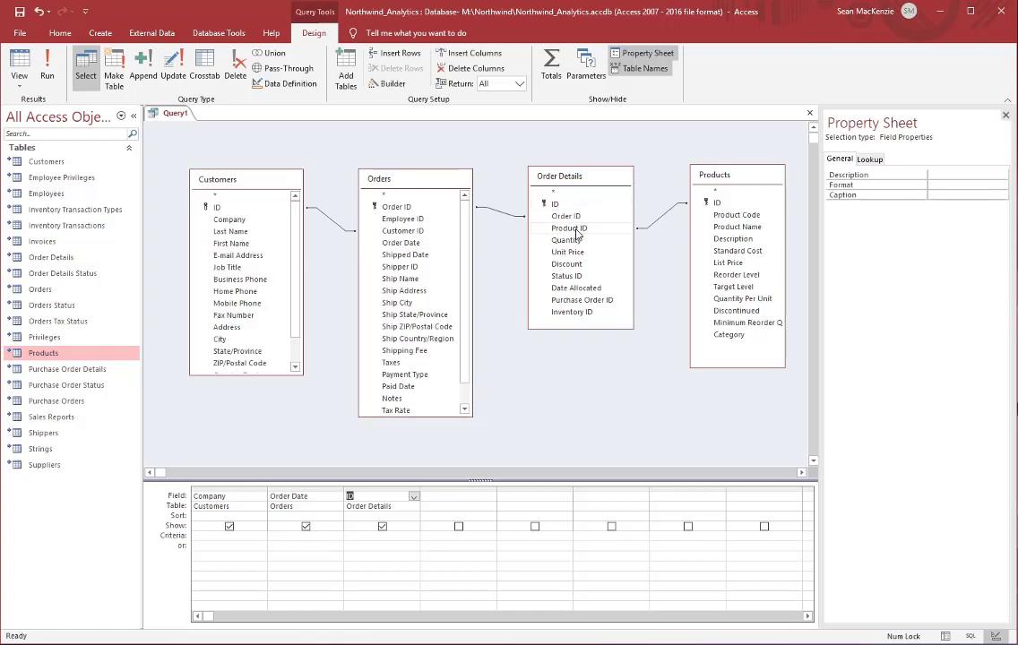
pyautogui.doubleClick(569, 228)
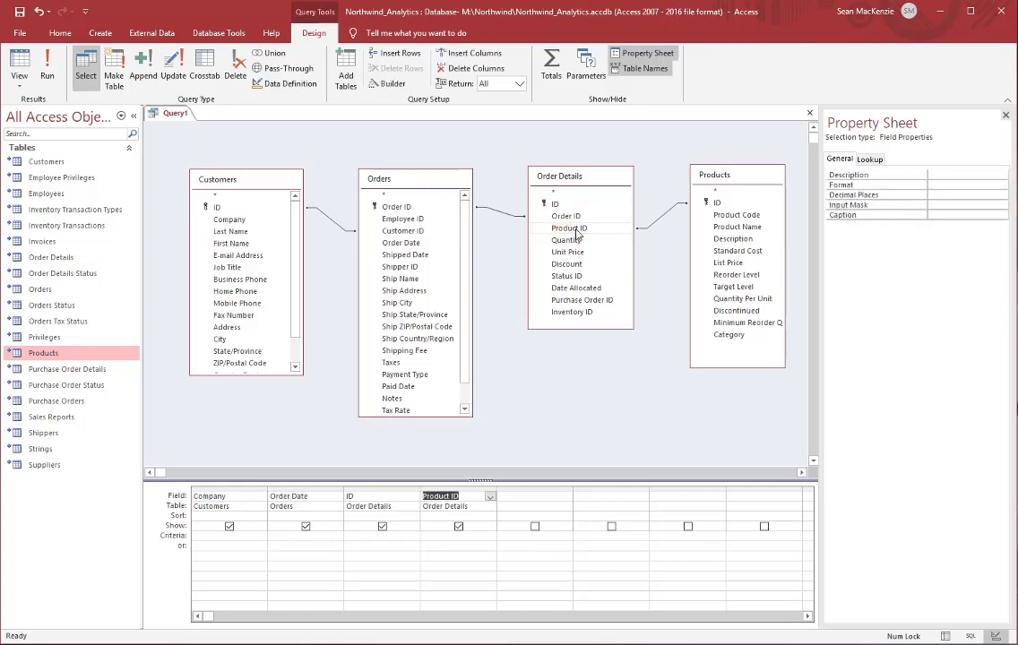
pyautogui.doubleClick(738, 228)
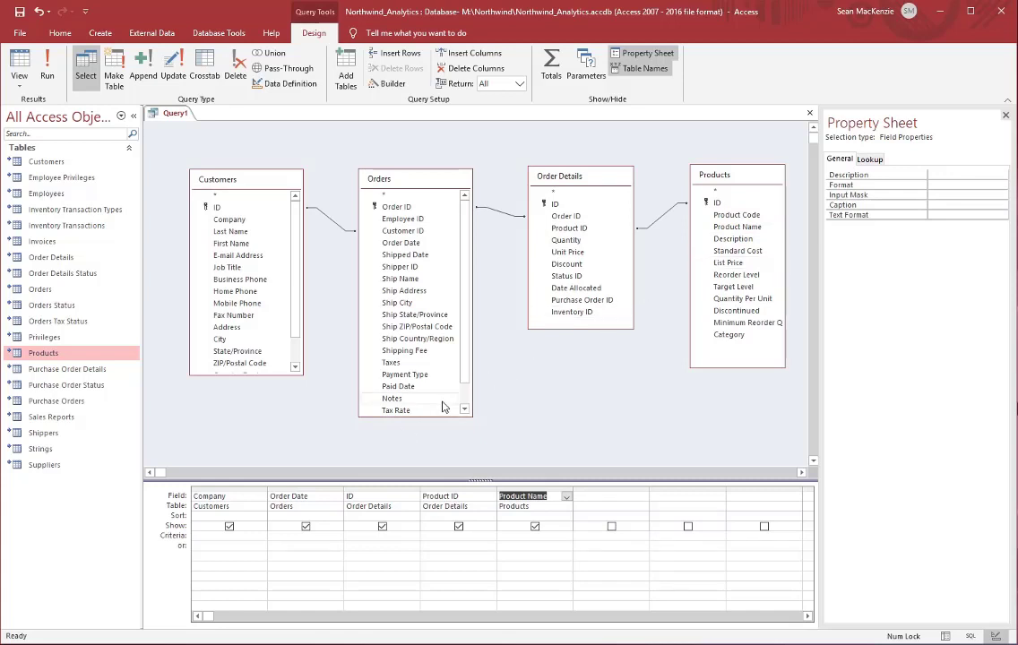
# Restrict the query to "Company C" with a criterion on the Company field
pyautogui.click(218, 536)
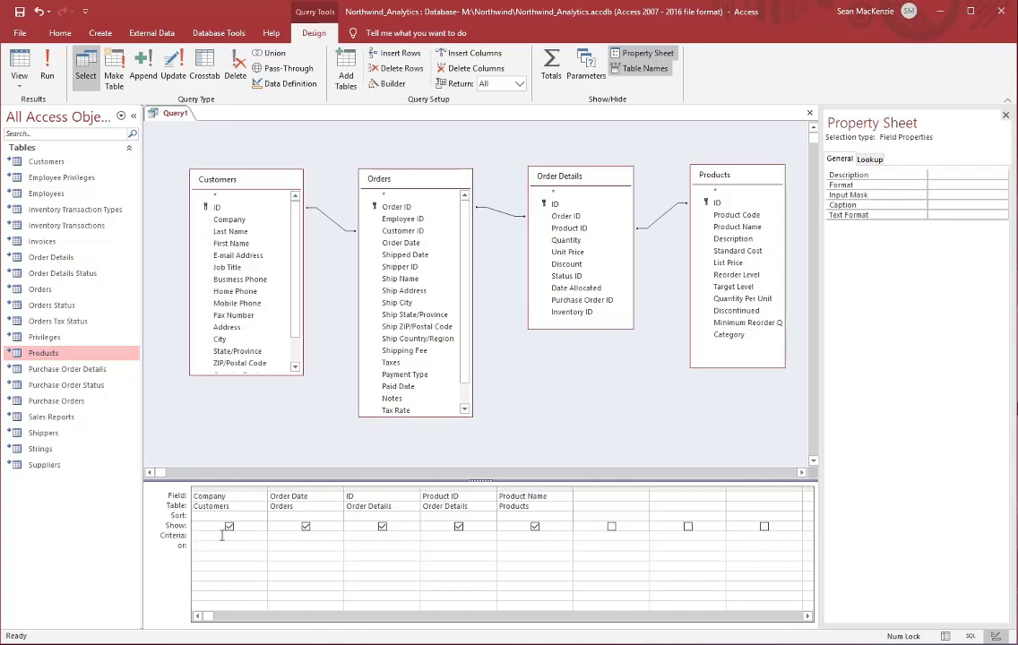
pyautogui.write('"Company B"')
pyautogui.write('C')
pyautogui.click(224, 143)
# Display the query's datasheet, go through the product names of the records, and return to the query design
pyautogui.click(21, 59)
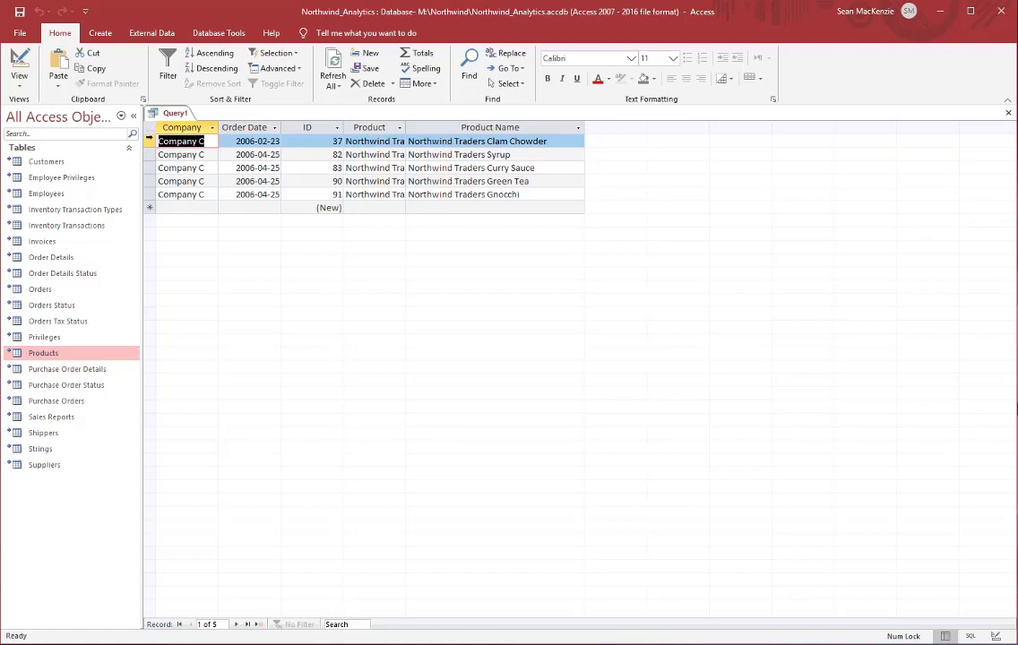
pyautogui.click(540, 155)
pyautogui.click(555, 169)
pyautogui.click(564, 181)
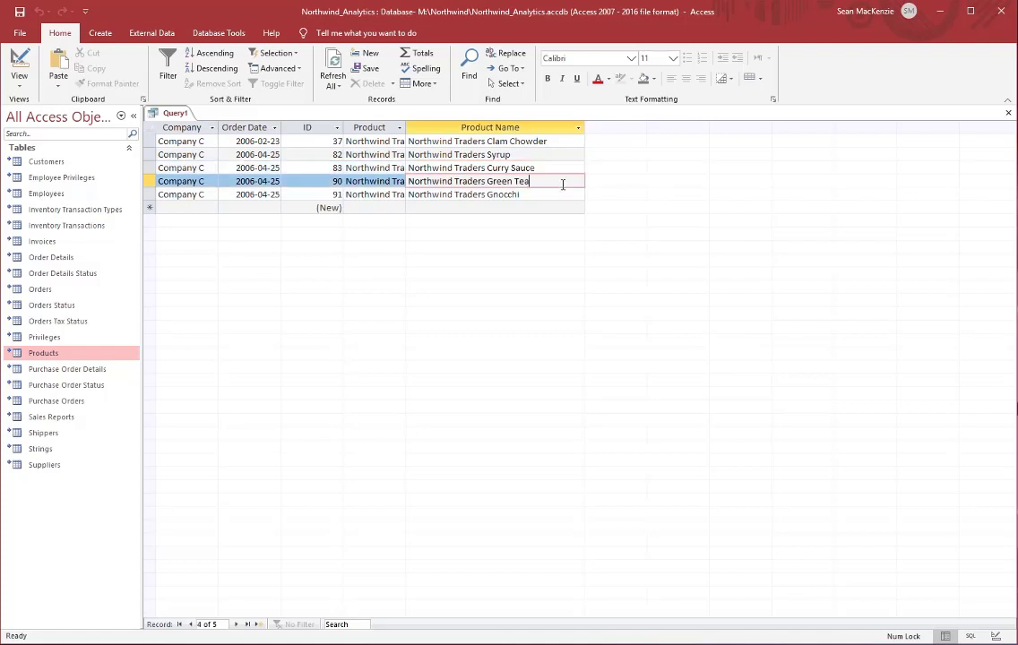
pyautogui.click(567, 194)
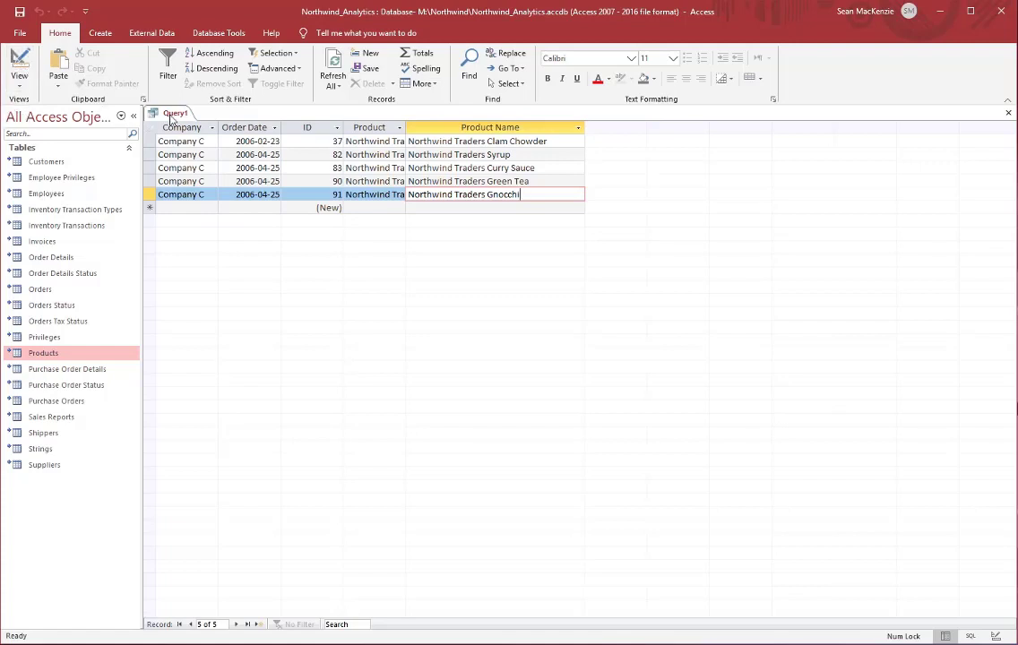
pyautogui.click(19, 67)
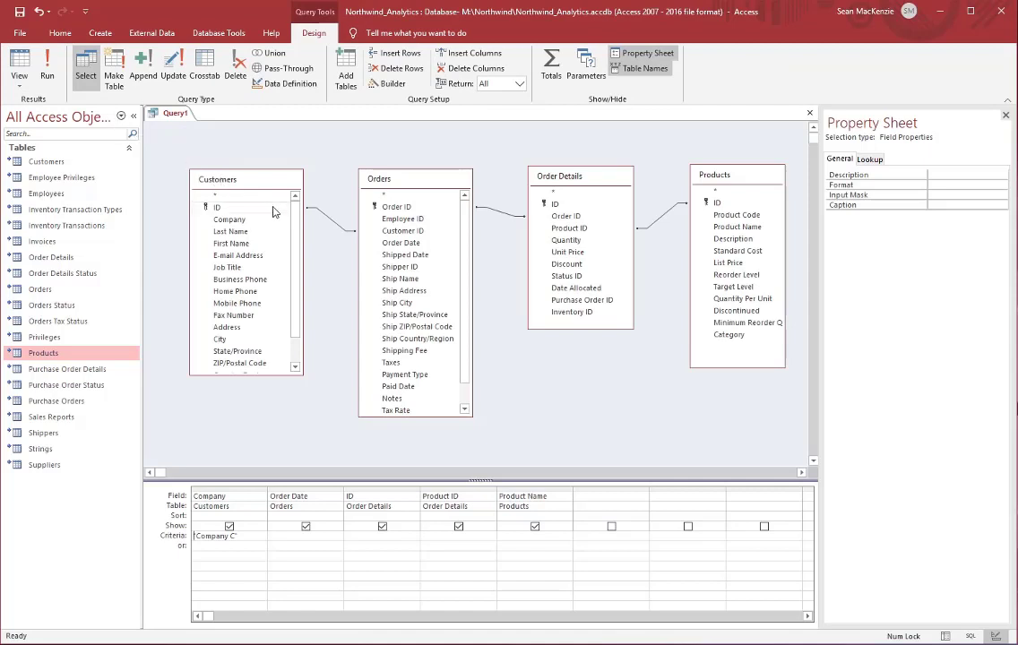
# Save the query as Company C Products
pyautogui.click(19, 11)
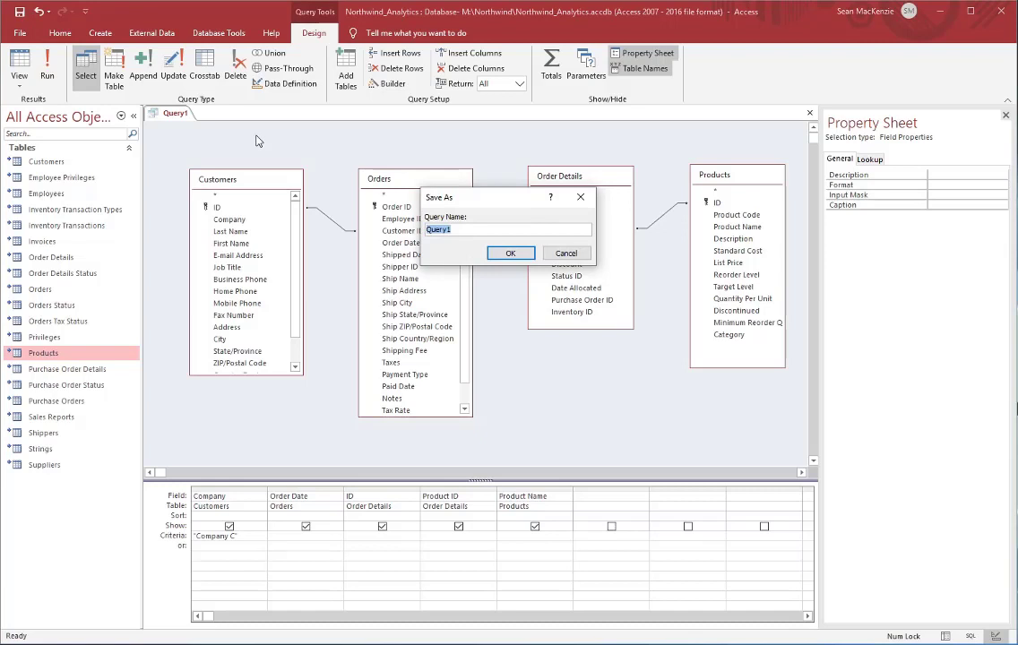
pyautogui.write('C')
pyautogui.write('ompany C Products')
pyautogui.press('Return')
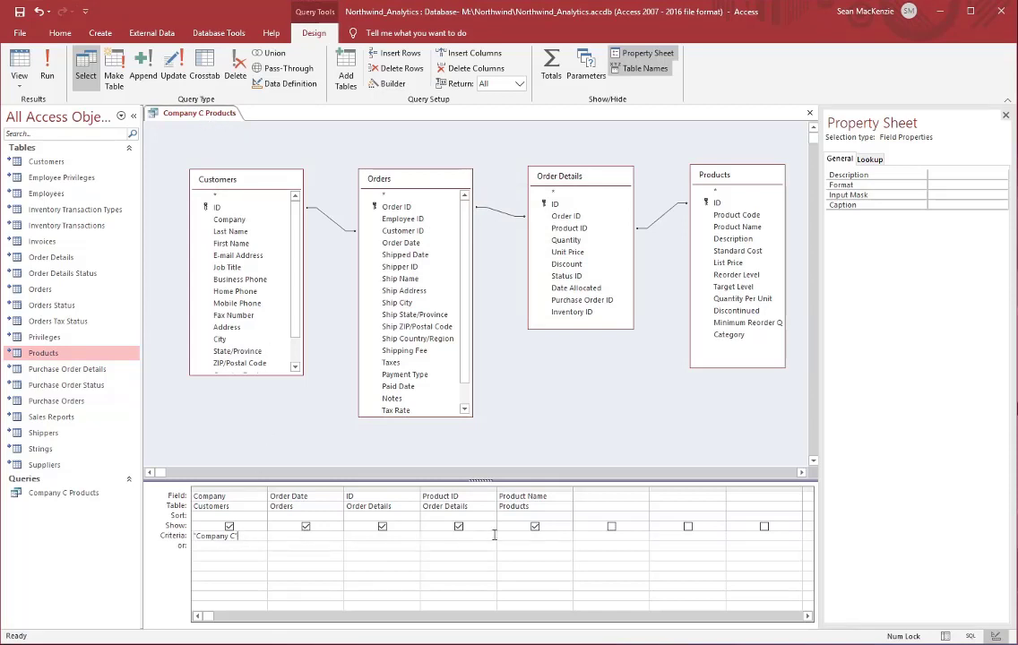
pyautogui.click(19, 37)
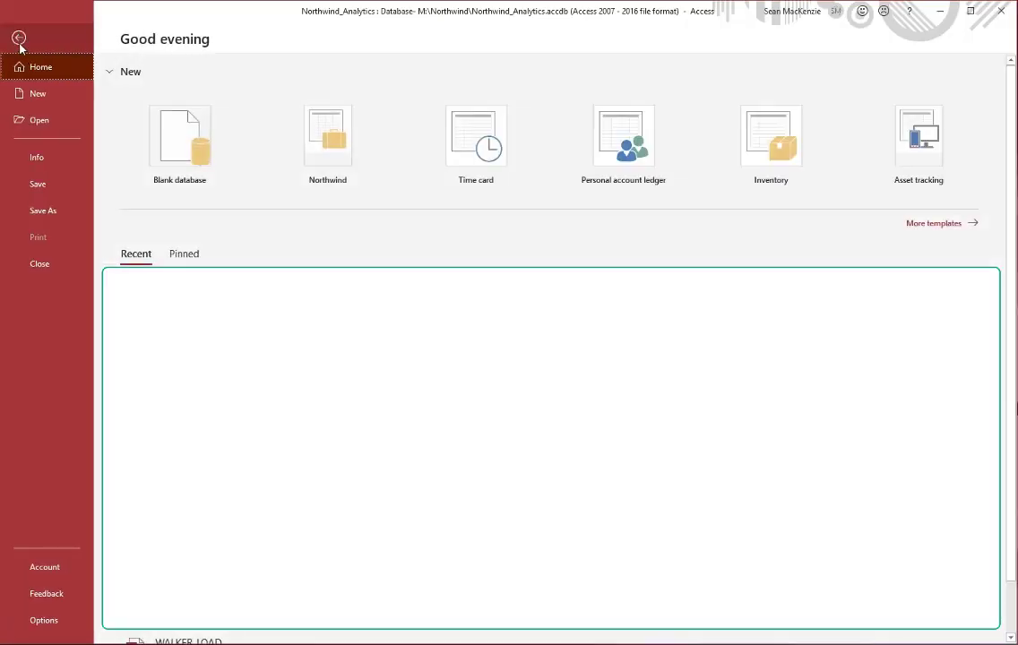
pyautogui.click(19, 38)
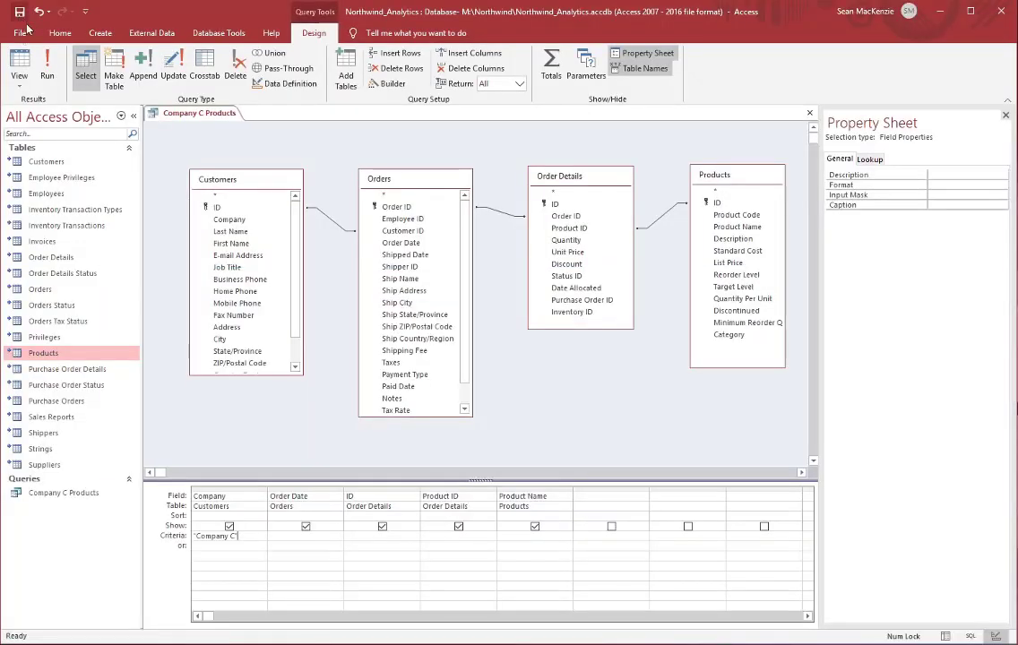
# Close the open query and duplicate Company C Products as a new query named Company D Products
pyautogui.click(810, 113)
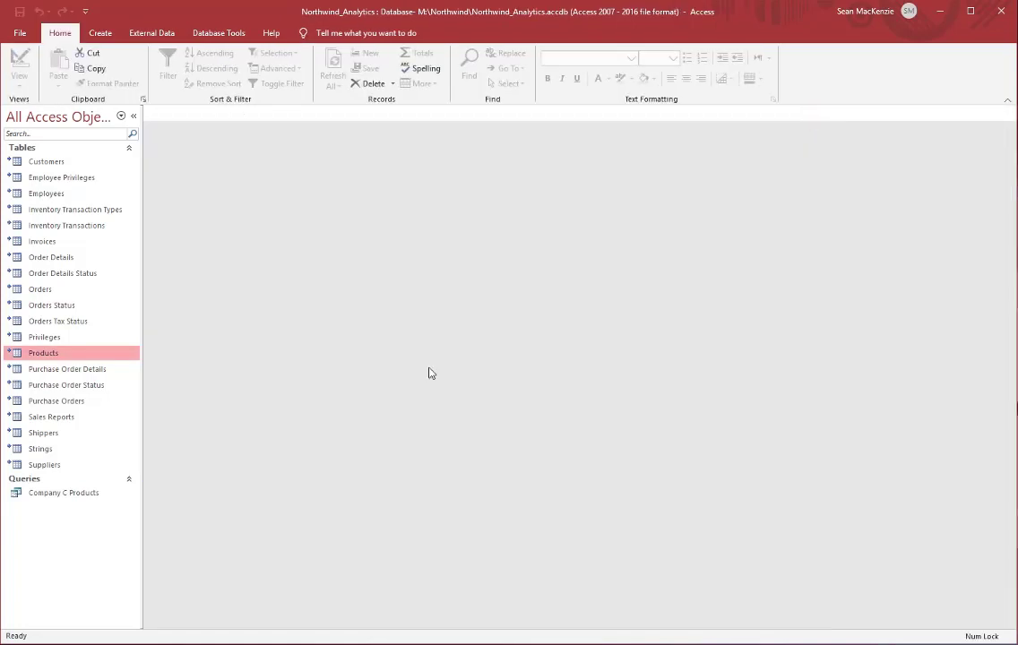
pyautogui.click(33, 497)
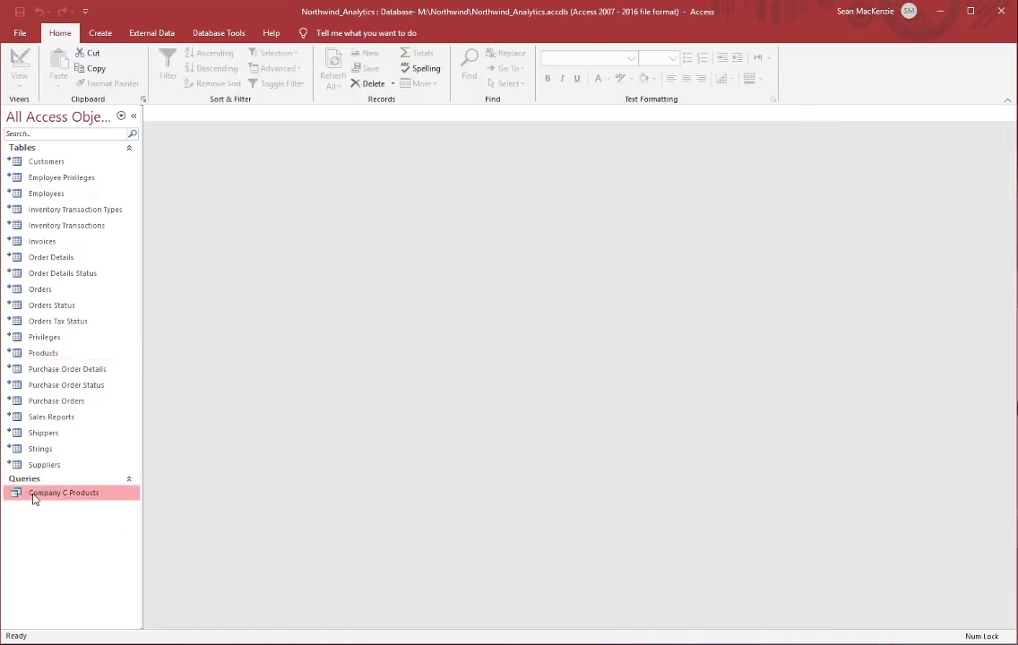
pyautogui.click(93, 70)
pyautogui.click(57, 67)
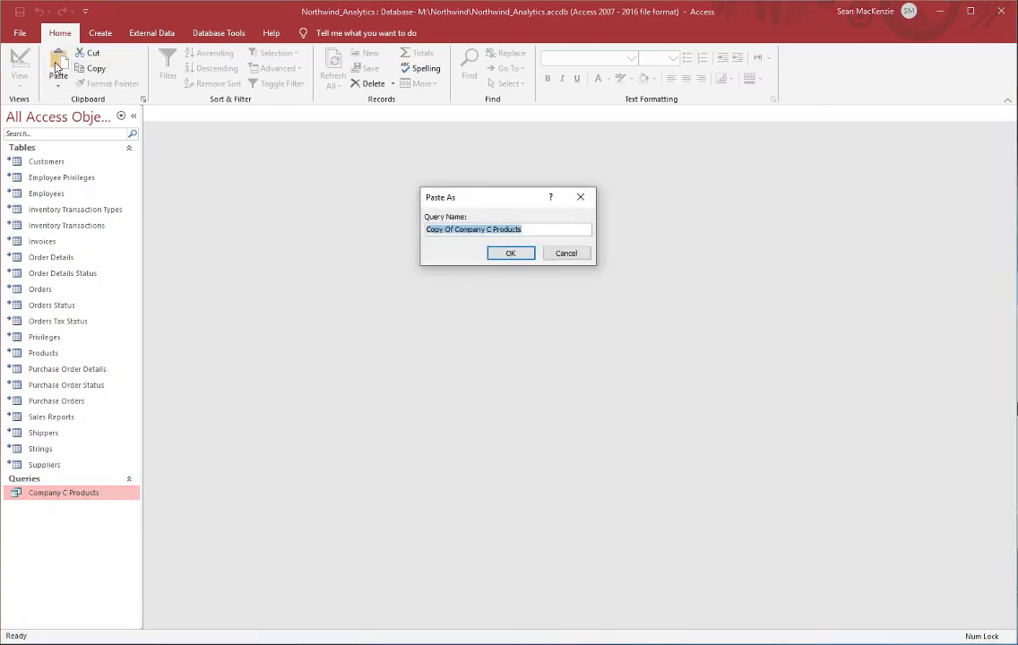
pyautogui.click(457, 229)
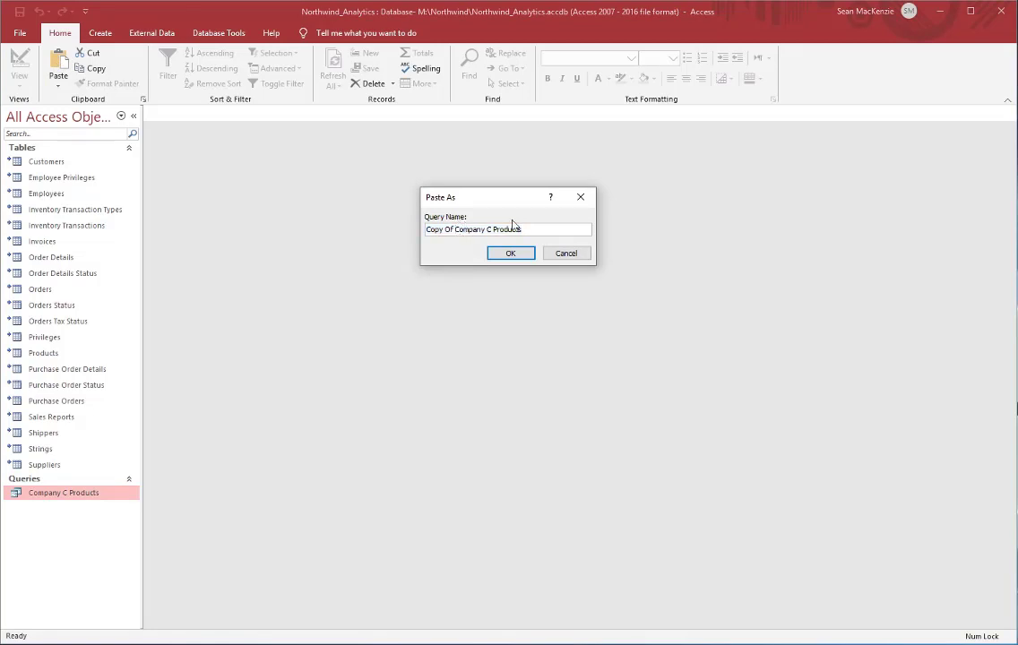
pyautogui.press('BackSpace')
pyautogui.press('BackSpace')
pyautogui.press('BackSpace')
pyautogui.press('BackSpace')
pyautogui.press('BackSpace')
pyautogui.press('BackSpace')
pyautogui.press('BackSpace')
pyautogui.press('BackSpace')
pyautogui.press('BackSpace')
pyautogui.write('D')
pyautogui.click(518, 253)
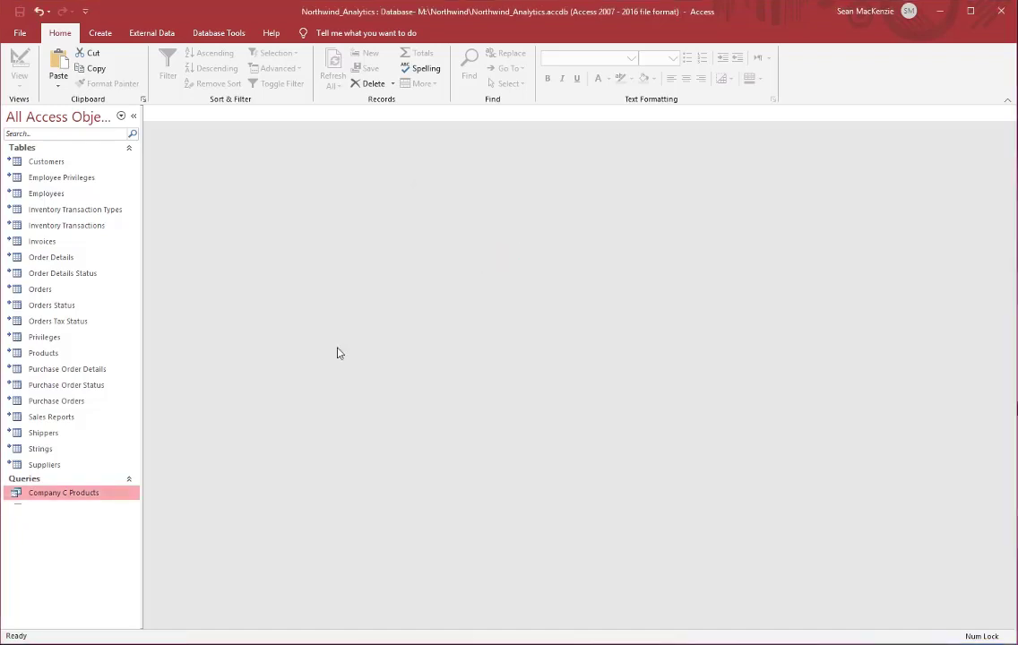
# Open the Company D Products query in design view and set its Company criterion to "Company D"
pyautogui.click(53, 509)
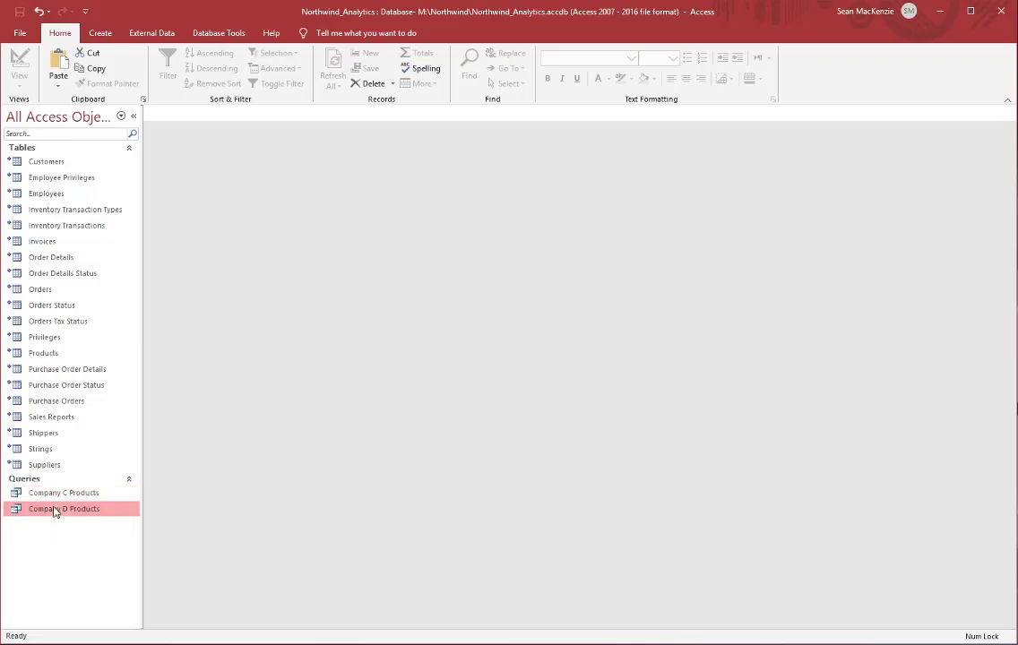
pyautogui.press('Up')
pyautogui.rightClick(51, 510)
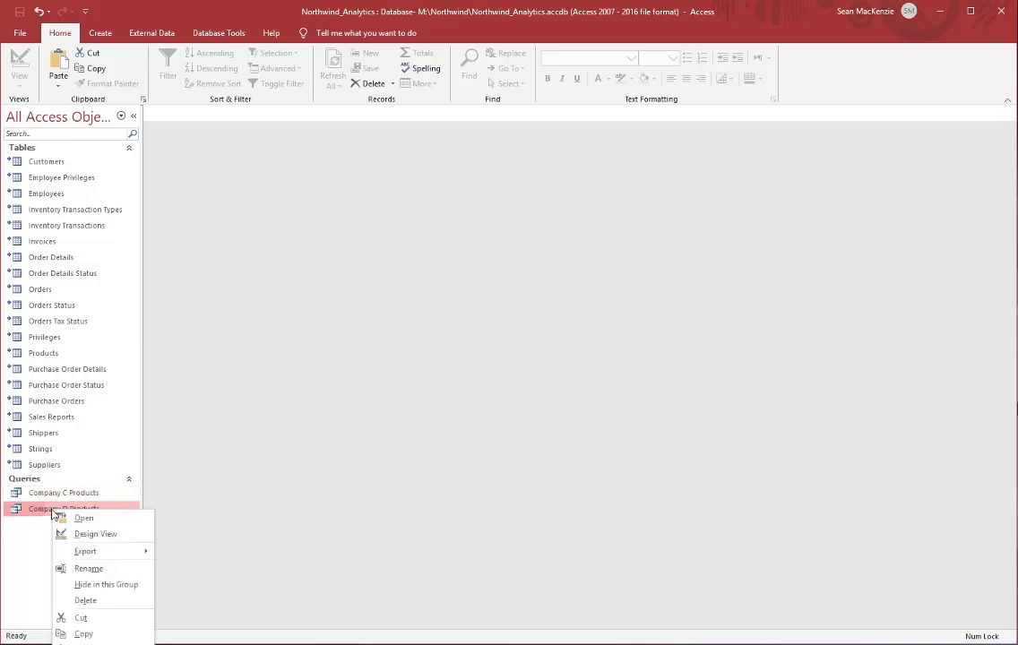
pyautogui.click(82, 533)
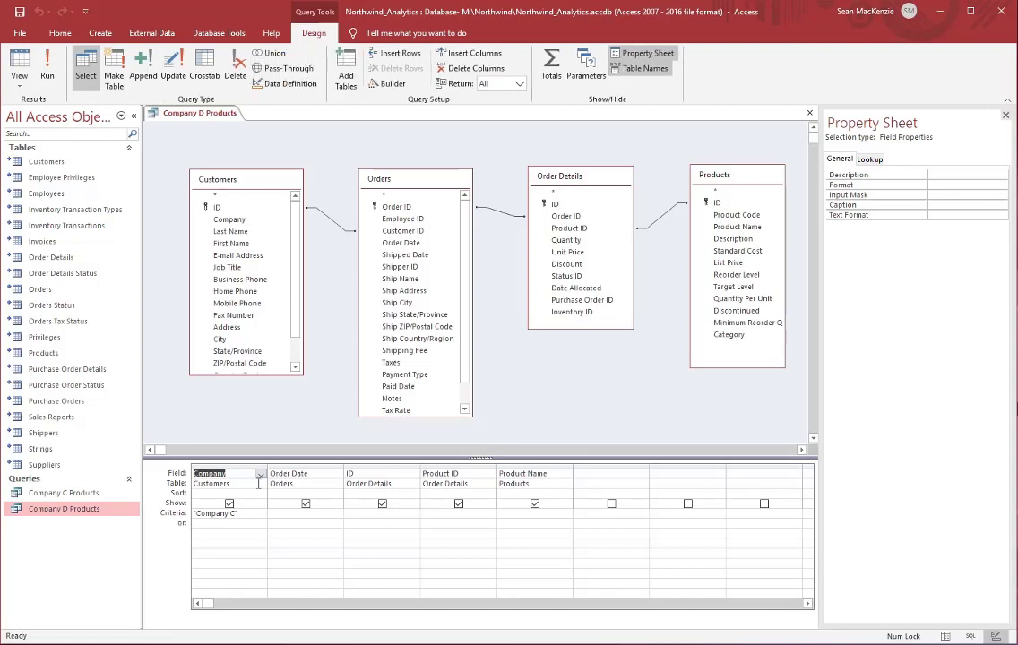
pyautogui.click(231, 513)
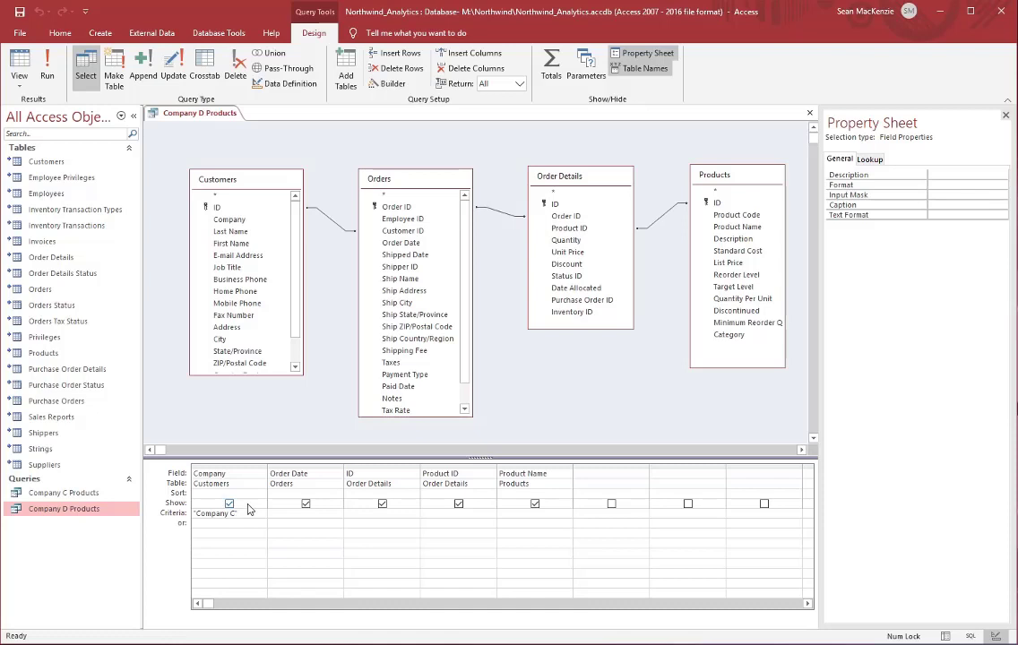
pyautogui.press('BackSpace')
pyautogui.press('BackSpace')
# Compare the datasheets of the Company D Products and Company C Products queries and close both
pyautogui.click(38, 68)
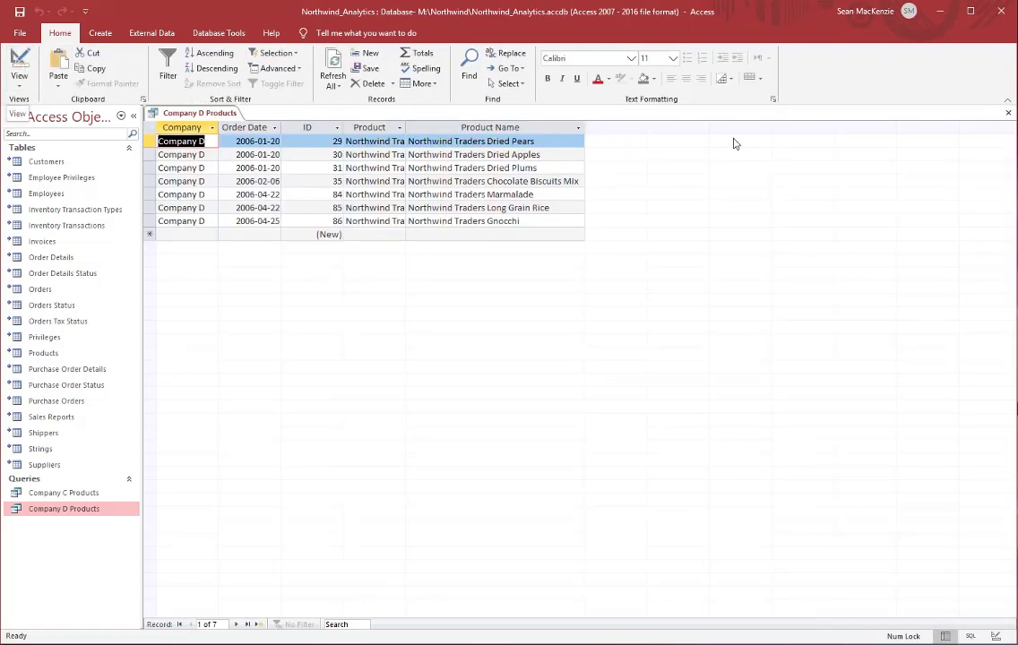
pyautogui.click(36, 493)
pyautogui.doubleClick(35, 493)
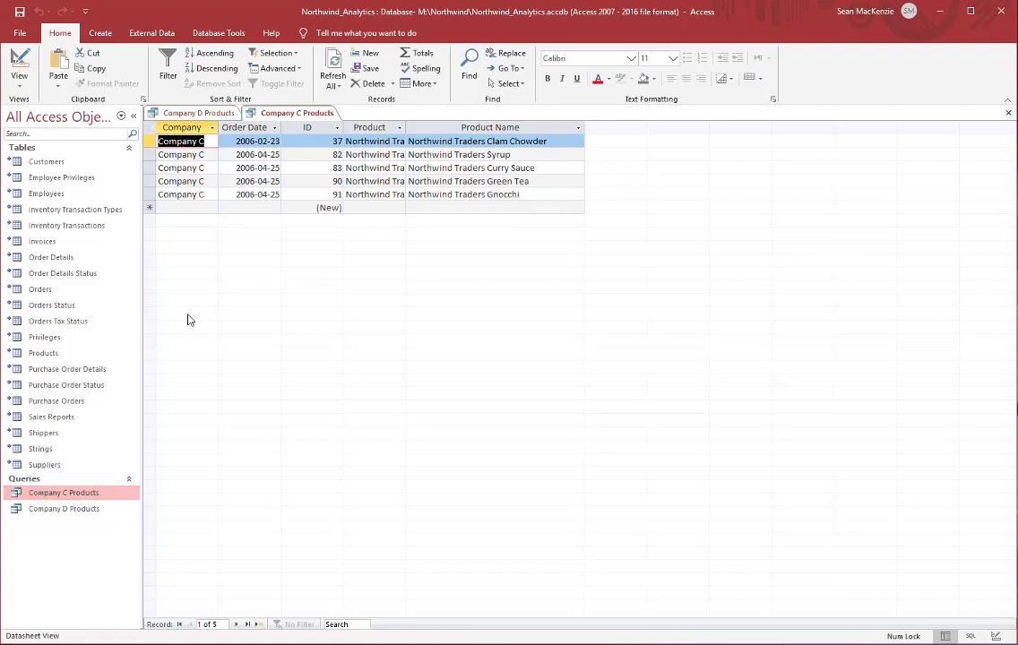
pyautogui.click(203, 116)
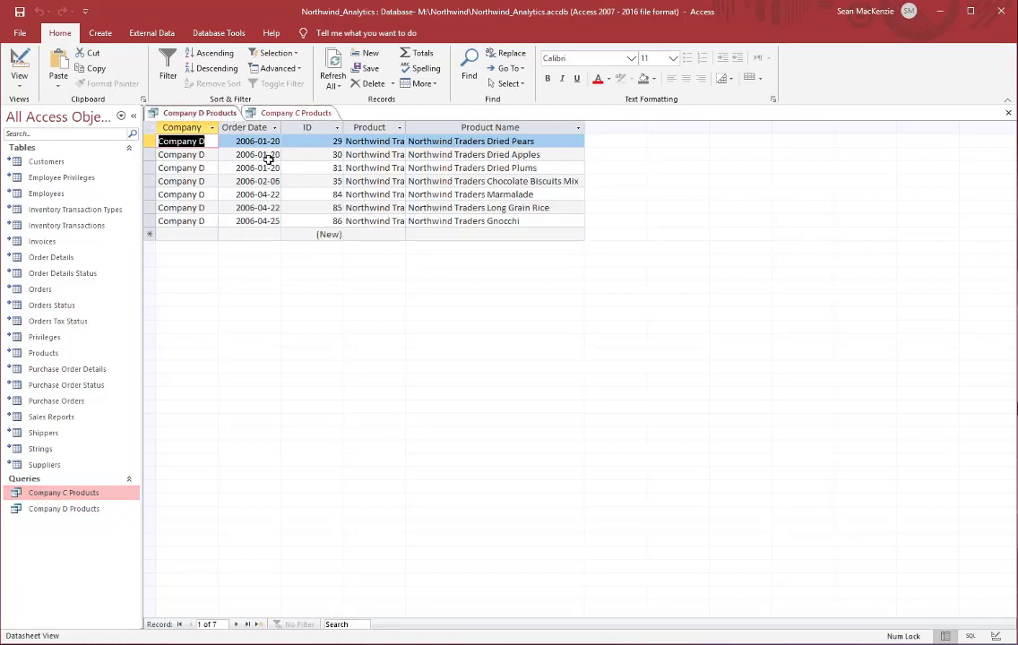
pyautogui.click(274, 113)
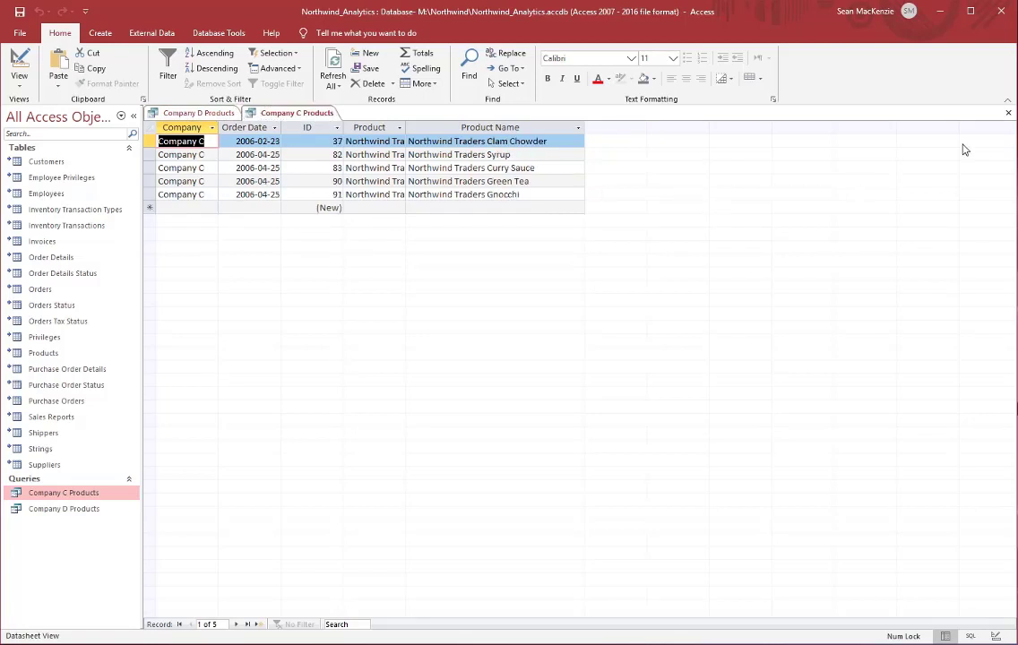
pyautogui.click(1007, 113)
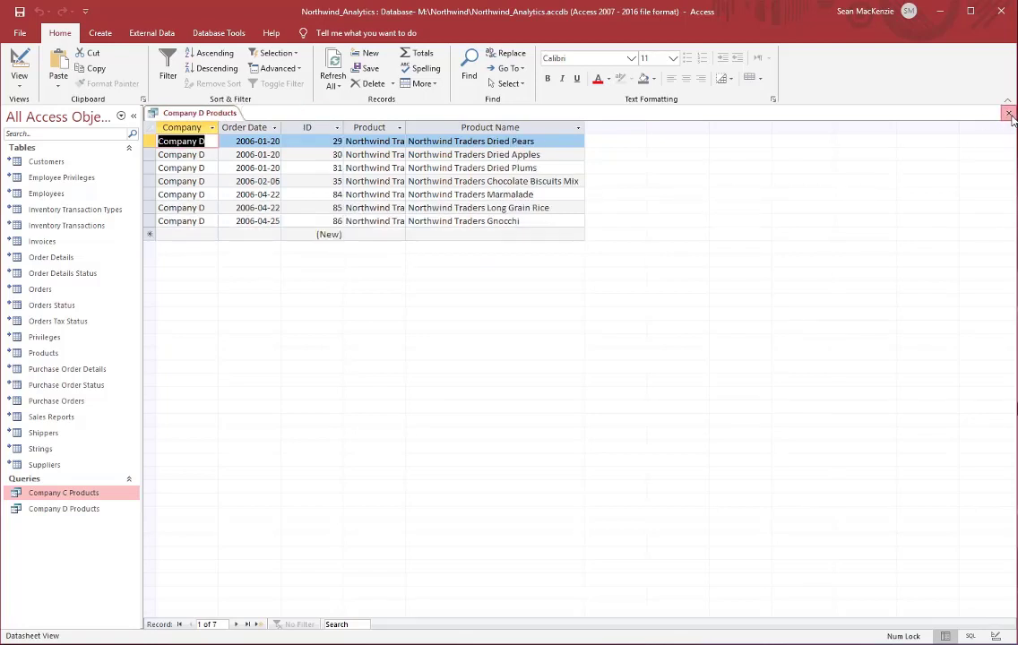
pyautogui.click(1008, 113)
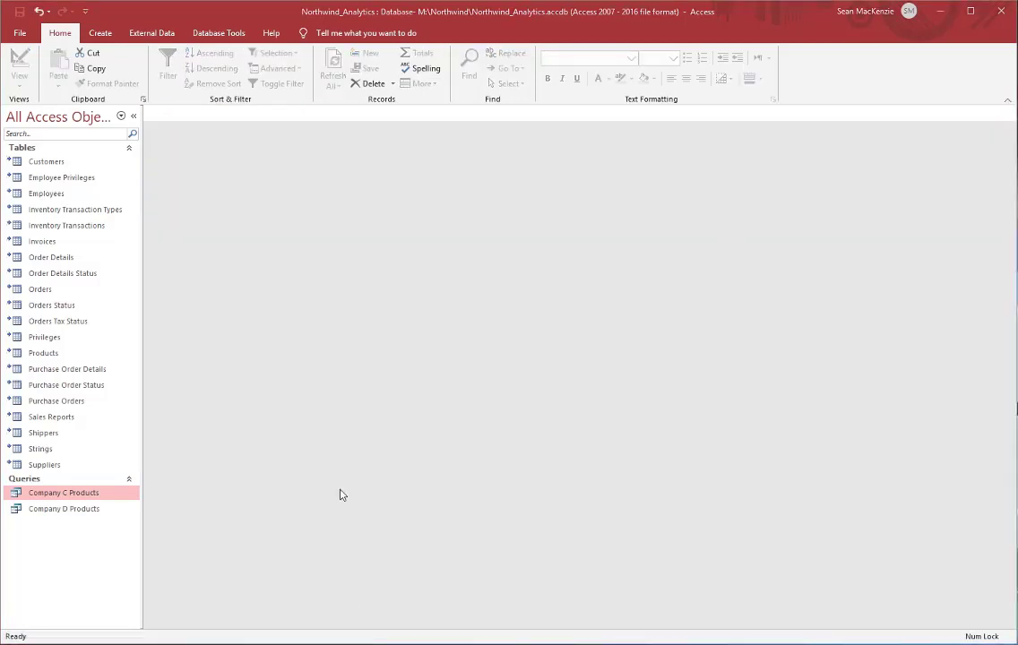
# Create a new query in design view with the Company C Products and Company D Products queries as its sources
pyautogui.click(17, 510)
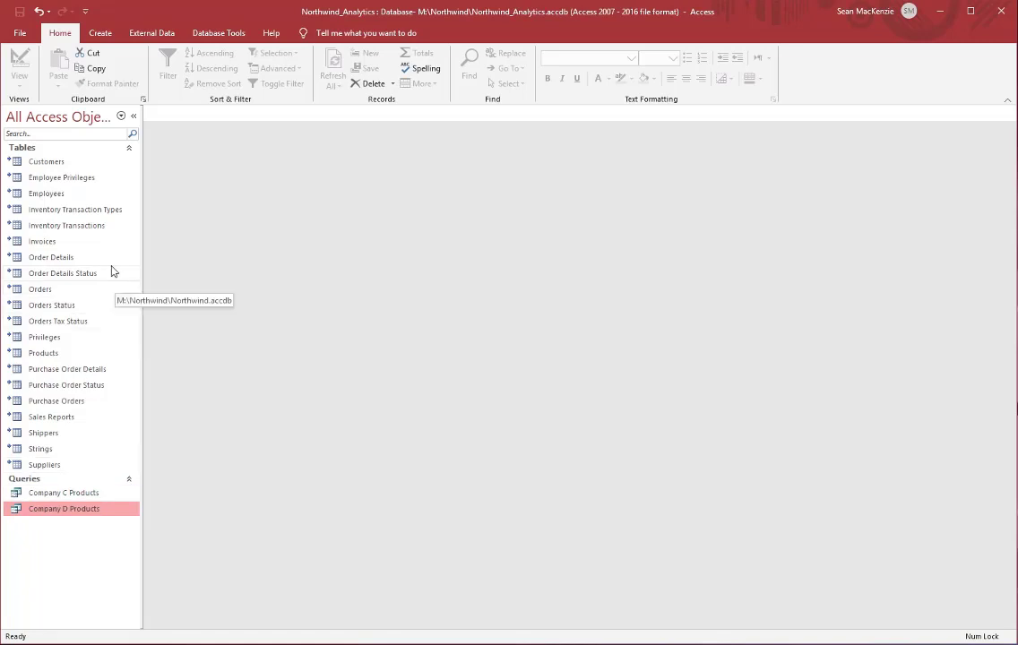
pyautogui.click(99, 33)
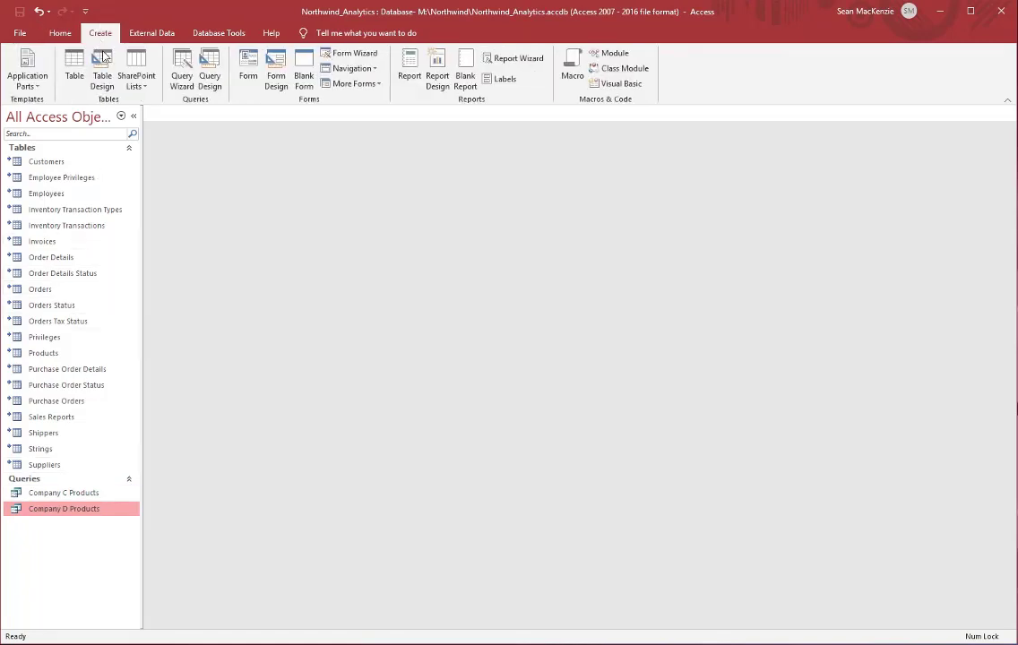
pyautogui.click(209, 79)
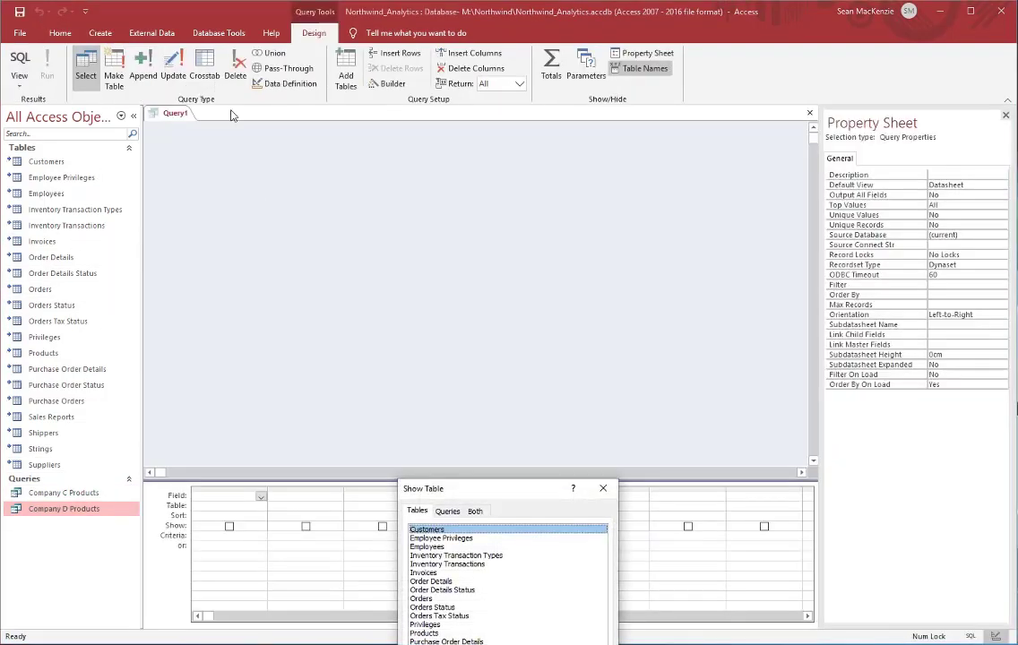
pyautogui.moveTo(493, 497); pyautogui.dragTo(602, 228)
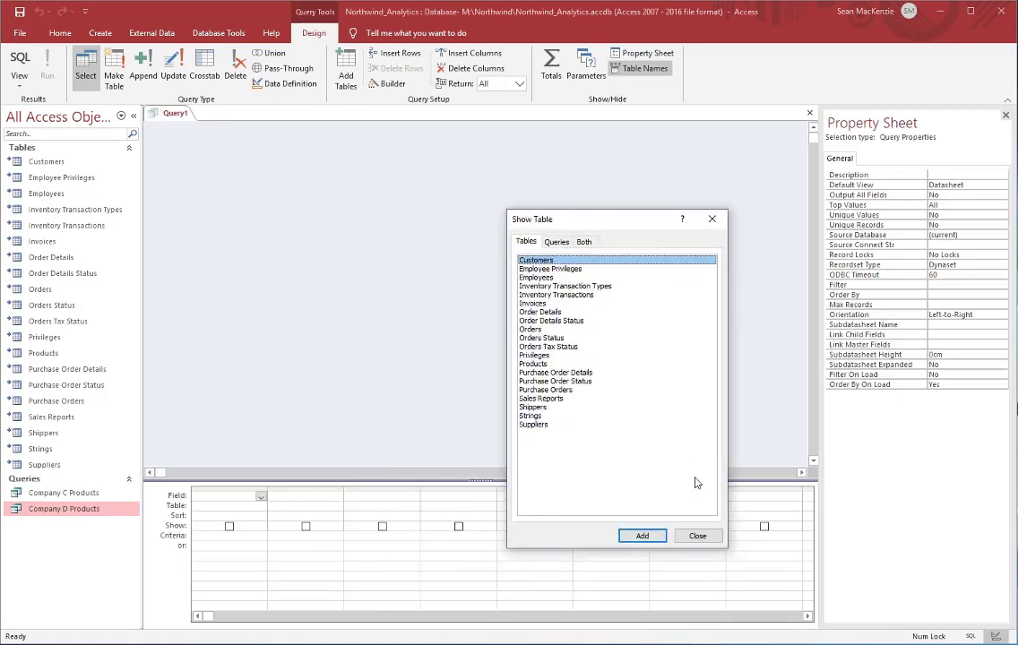
pyautogui.click(697, 536)
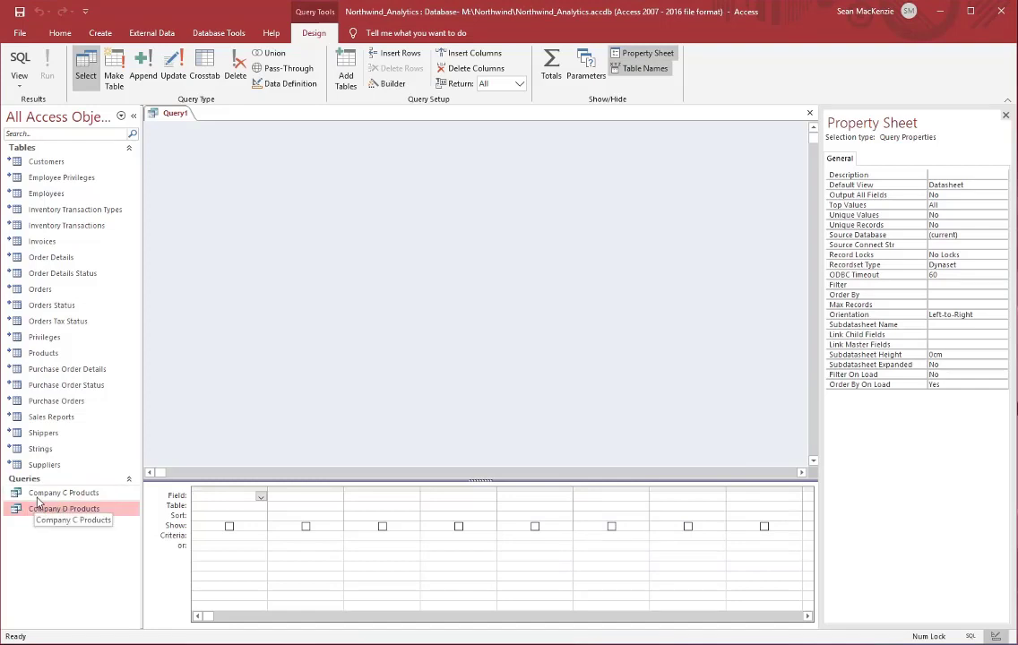
pyautogui.moveTo(39, 502); pyautogui.dragTo(228, 253)
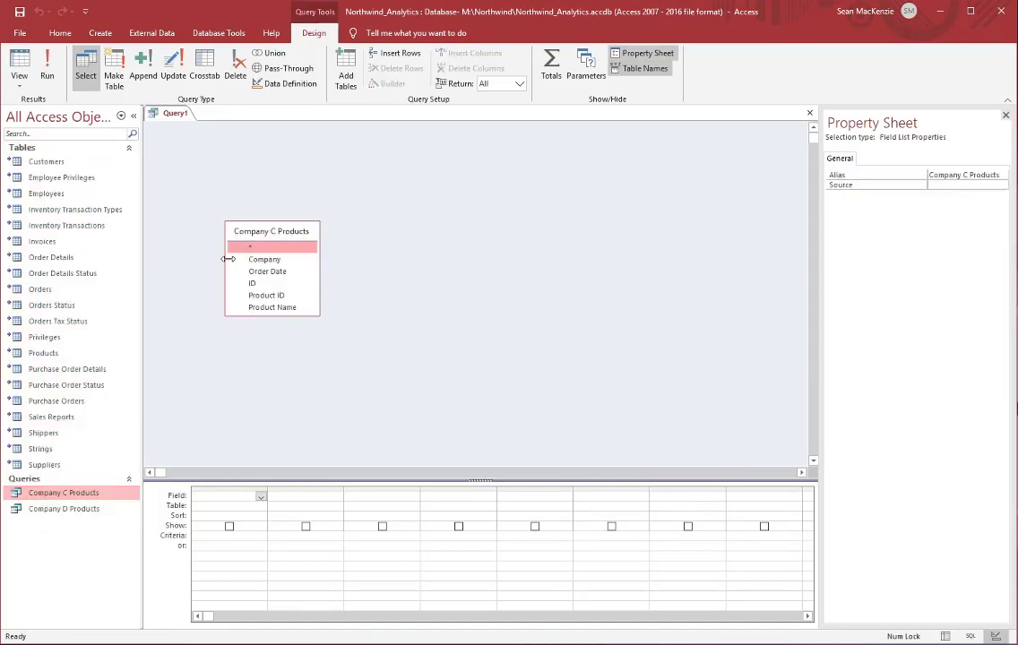
pyautogui.moveTo(49, 509)
pyautogui.mouseDown()
pyautogui.moveTo(286, 377)
pyautogui.moveTo(407, 261)
pyautogui.moveTo(399, 234)
pyautogui.mouseUp()
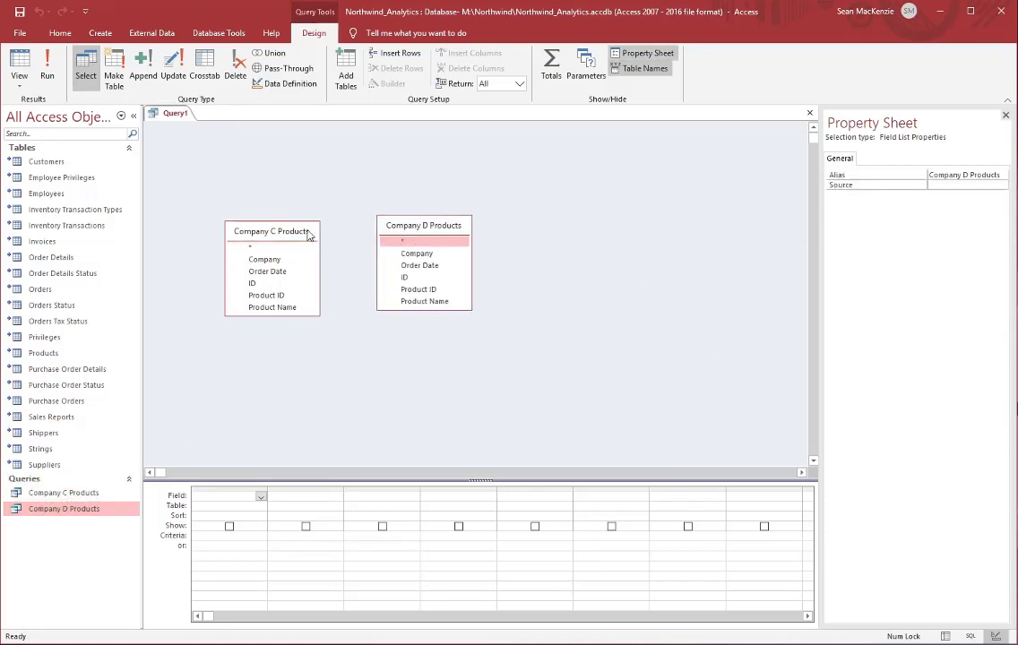
pyautogui.moveTo(295, 235); pyautogui.dragTo(286, 232)
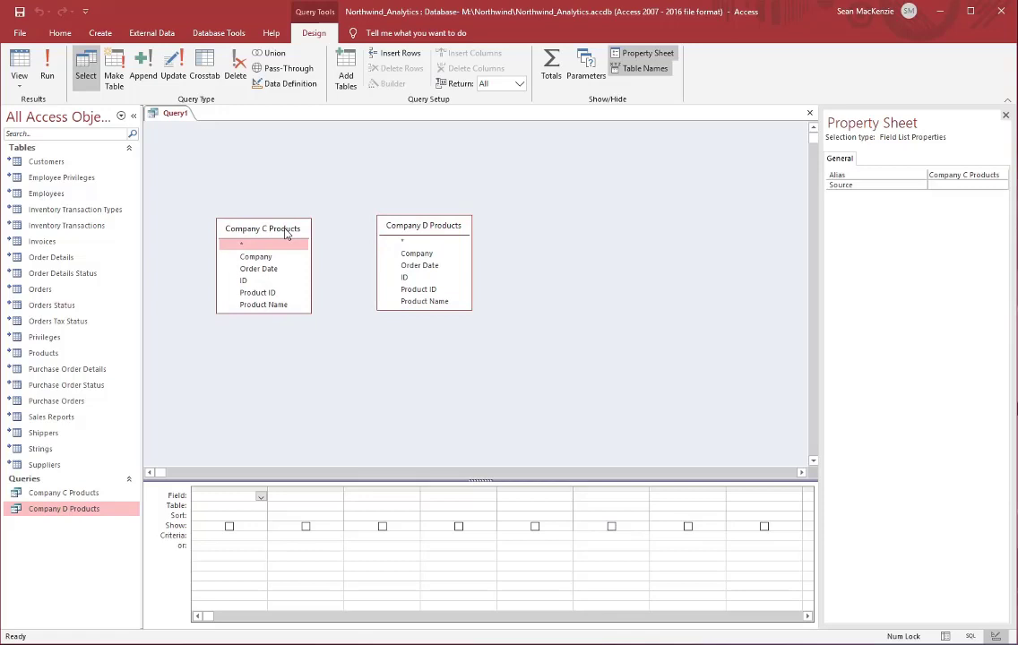
# Add Product ID from both source queries as output fields and join the two queries on Product ID
pyautogui.doubleClick(258, 293)
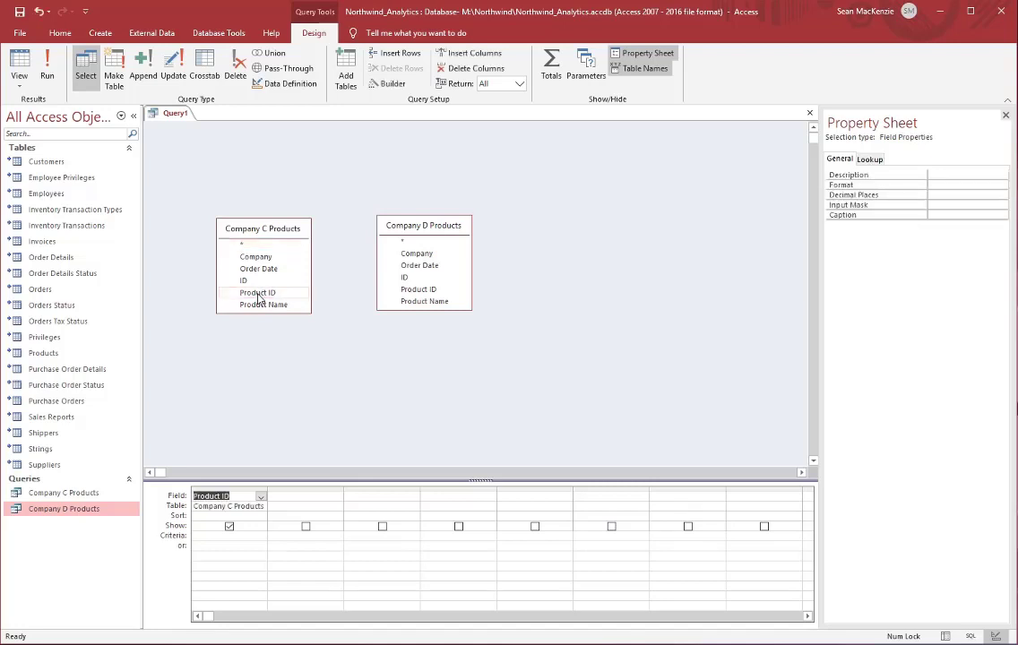
pyautogui.doubleClick(408, 291)
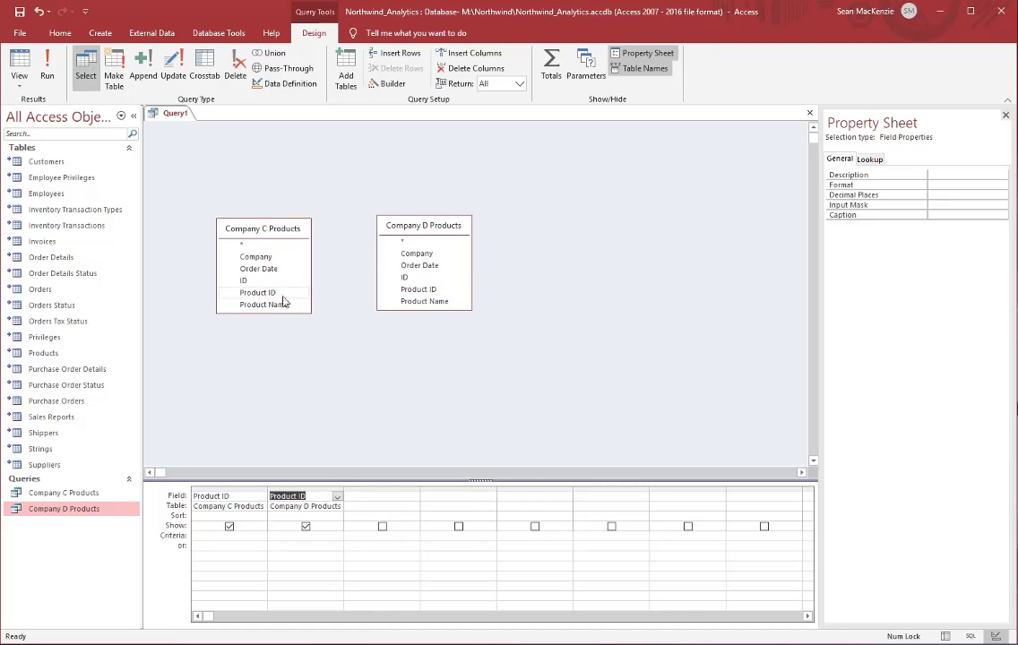
pyautogui.moveTo(266, 296); pyautogui.dragTo(408, 291)
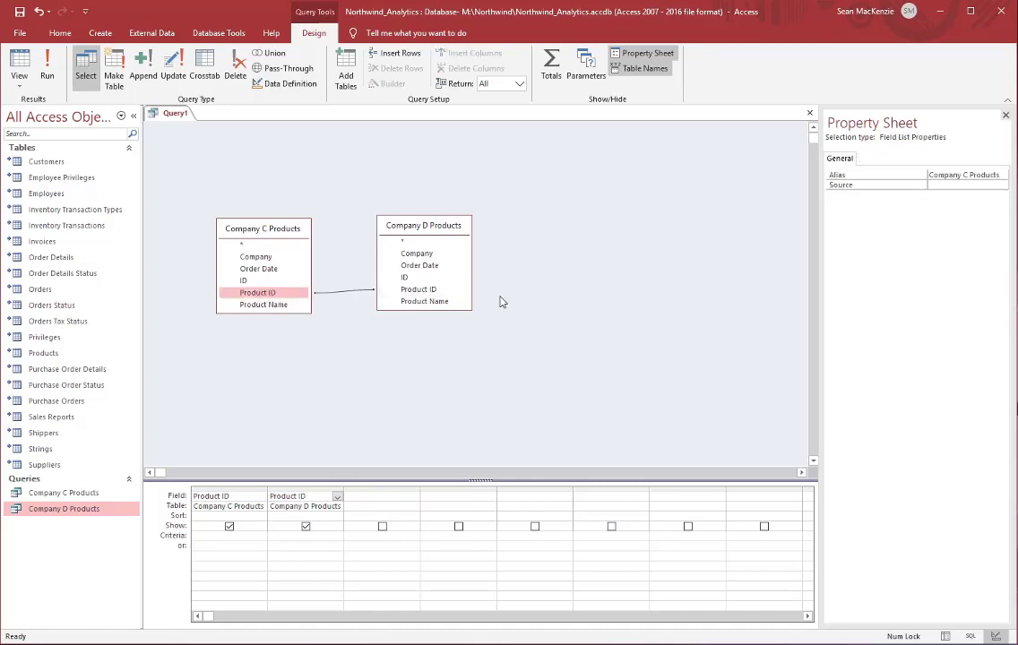
# Review the join's properties and accept option 1, which only includes rows where the joined fields are equal
pyautogui.rightClick(339, 298)
pyautogui.rightClick(340, 293)
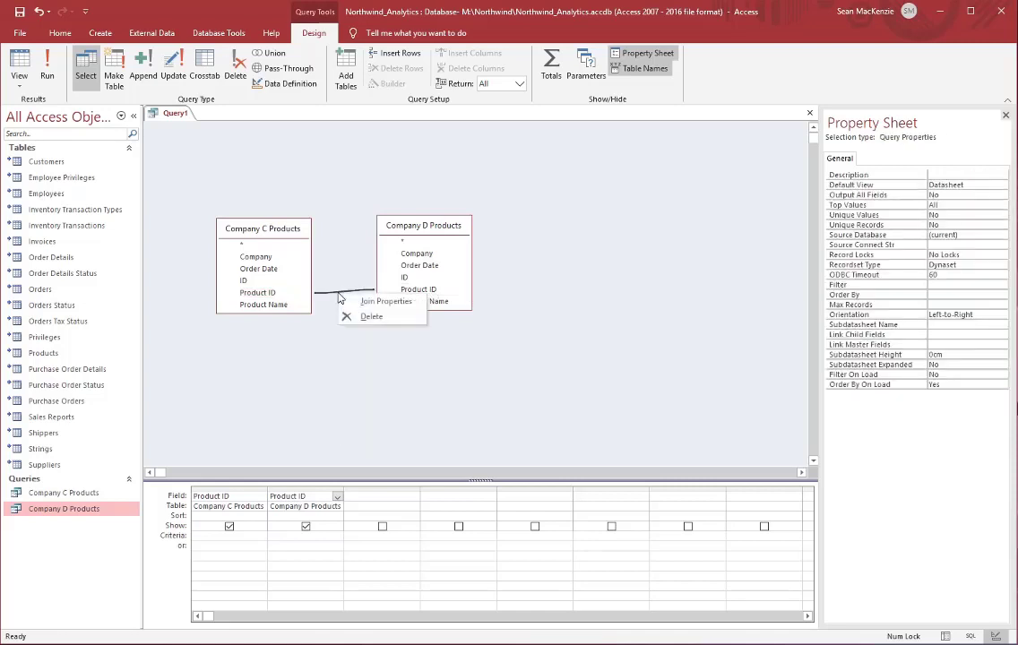
pyautogui.click(386, 301)
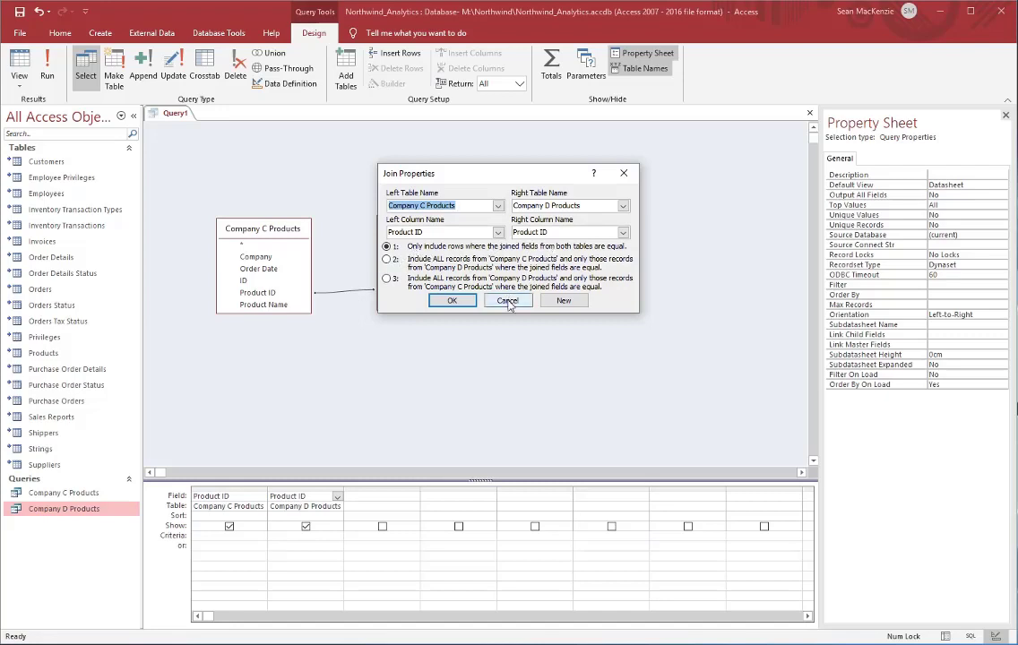
pyautogui.click(452, 303)
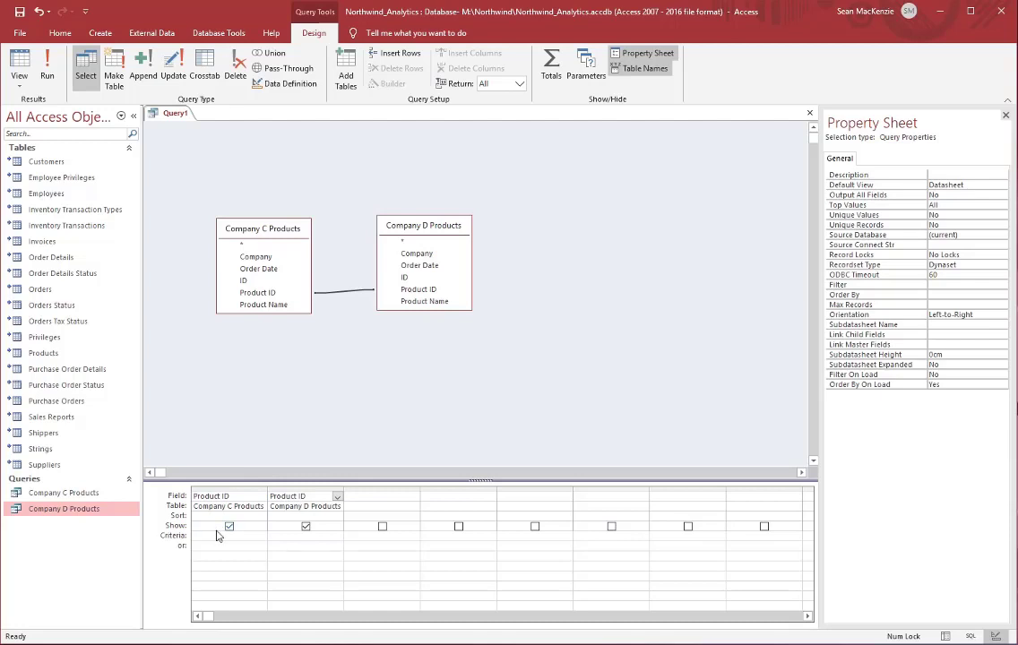
# Display the query's datasheet, widen both Product columns, and check the product names in each
pyautogui.click(20, 63)
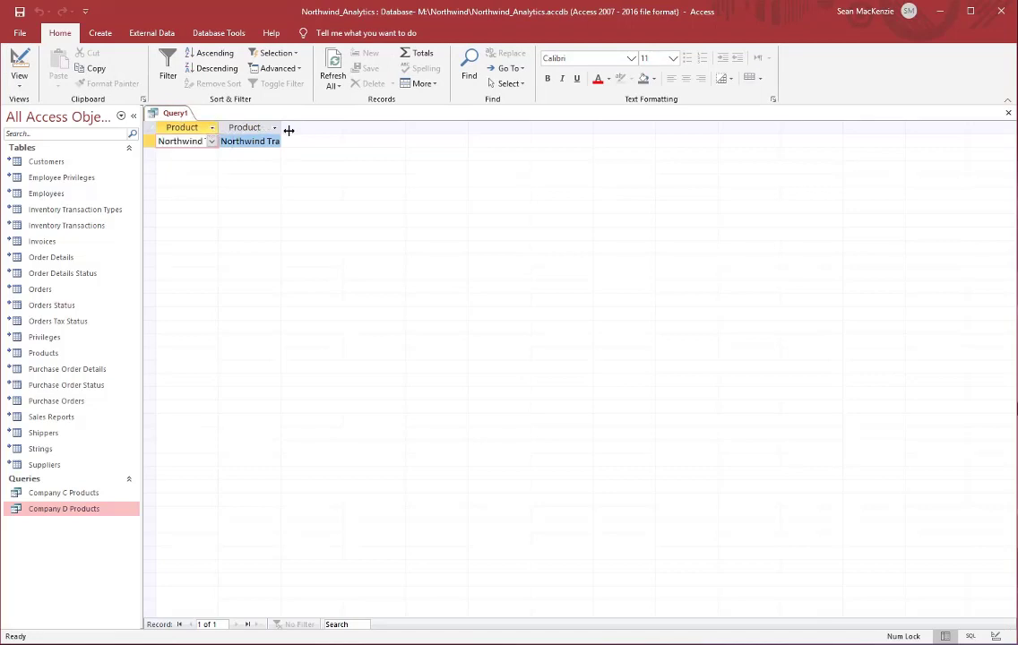
pyautogui.moveTo(288, 131); pyautogui.dragTo(285, 130)
pyautogui.moveTo(352, 131); pyautogui.dragTo(445, 130)
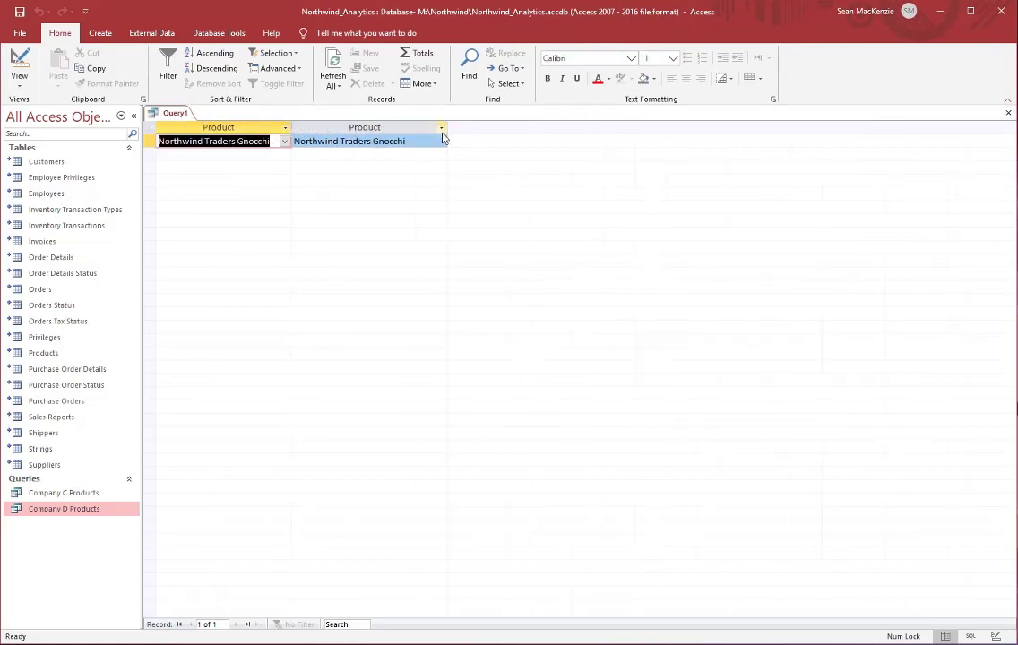
pyautogui.moveTo(294, 128); pyautogui.dragTo(320, 127)
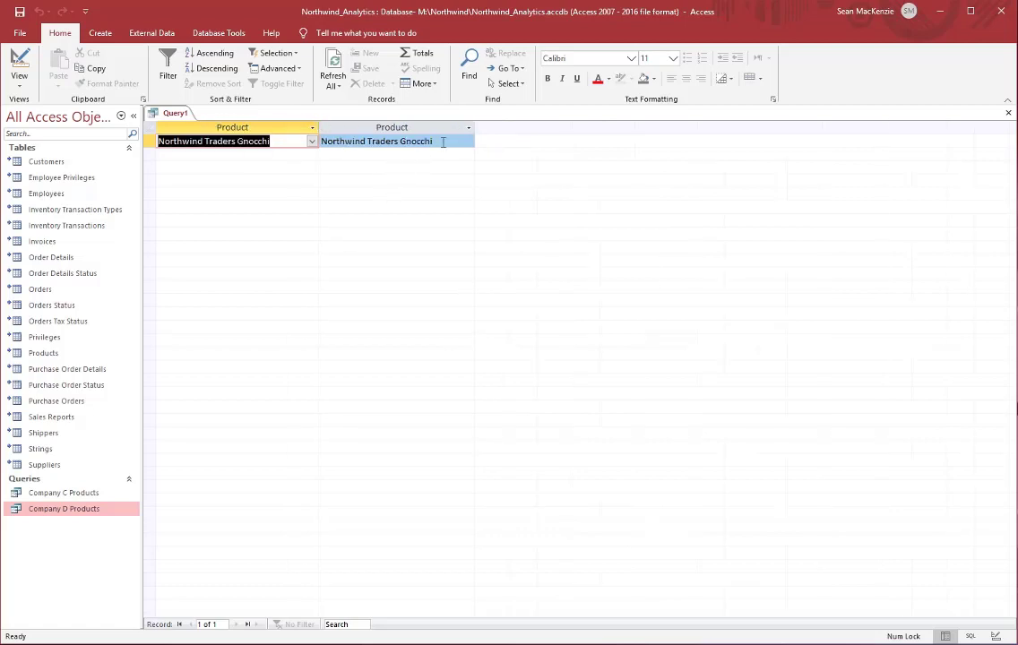
pyautogui.click(436, 141)
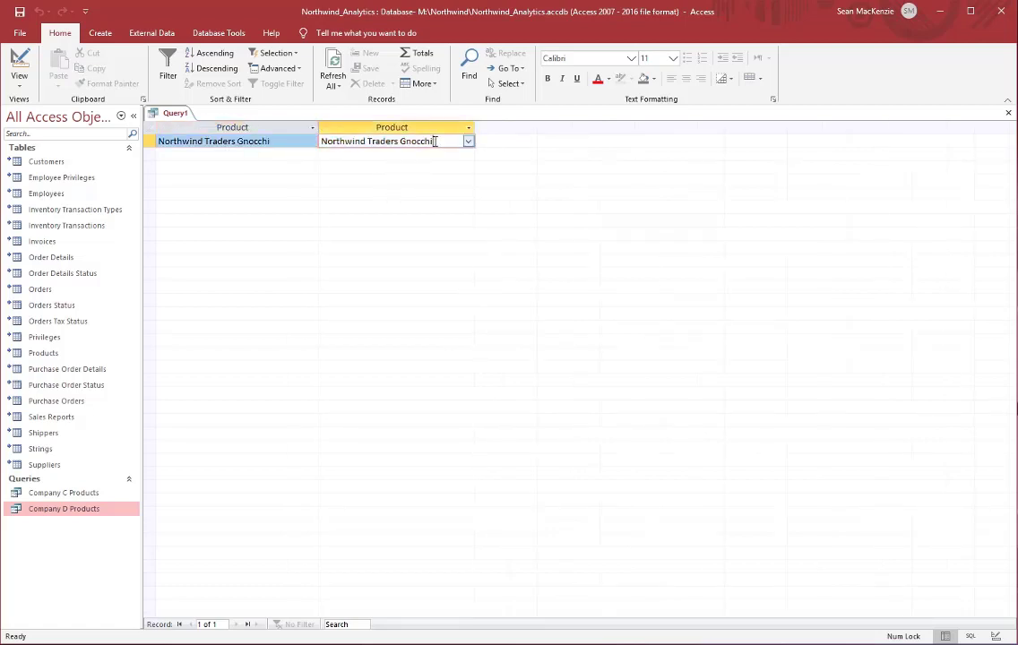
pyautogui.click(305, 141)
# Return to the query design and hide the Product ID field of Company D Products from the output
pyautogui.click(22, 65)
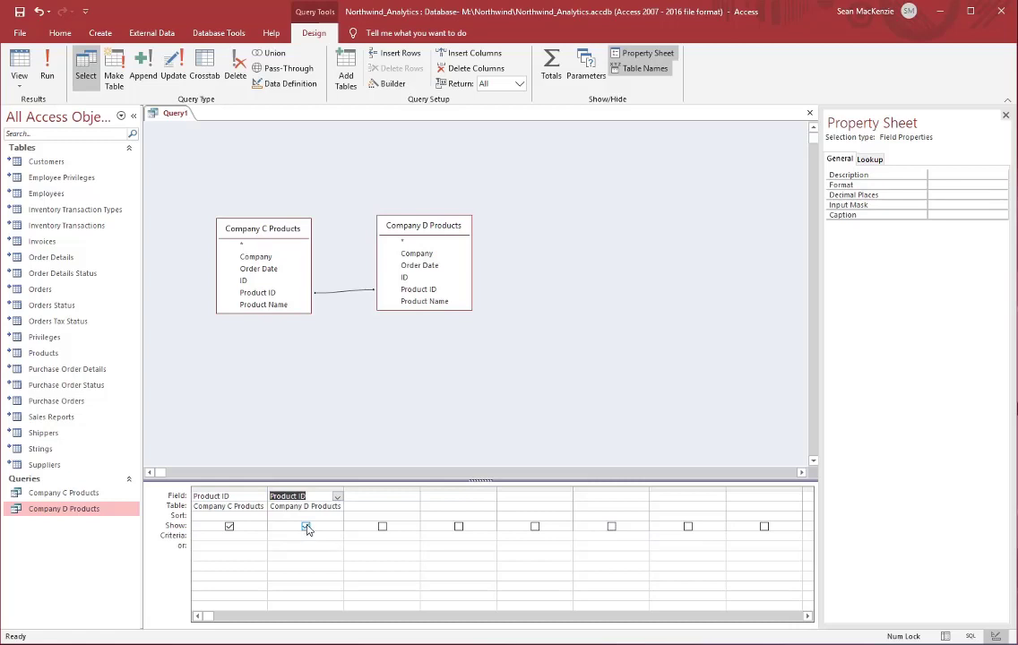
pyautogui.click(306, 527)
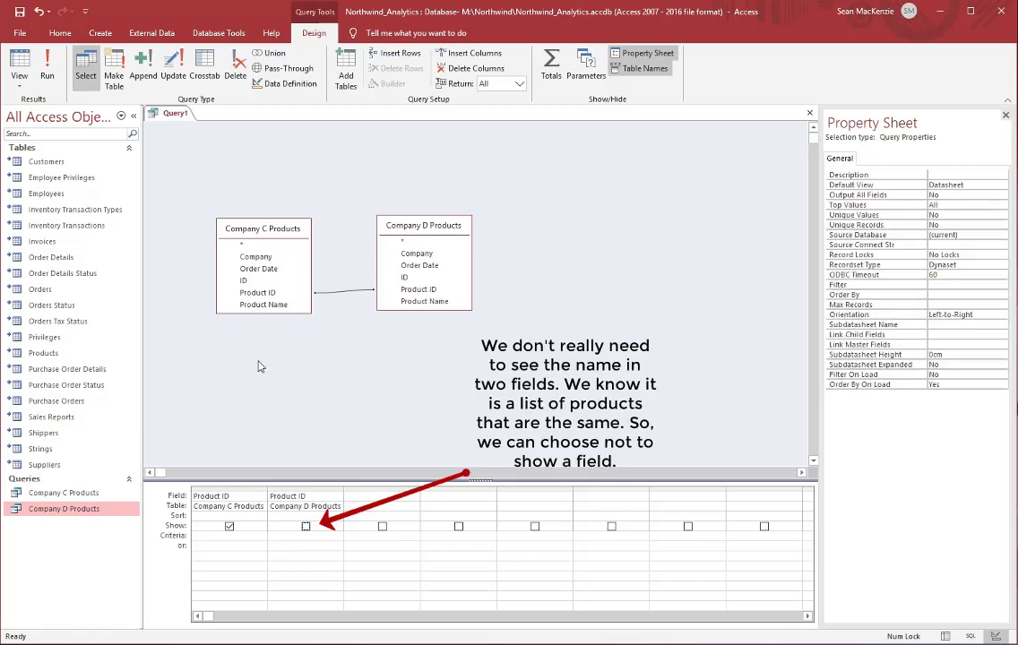
# Display the query's datasheet, save the query as "Sold in Company C and Company D", and close it
pyautogui.click(20, 63)
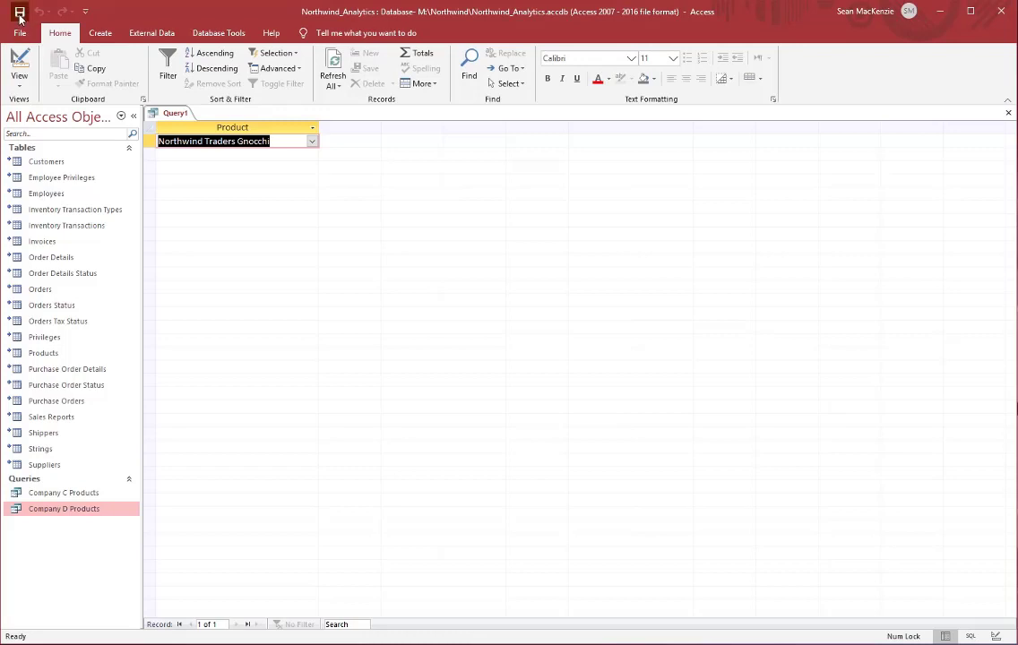
pyautogui.click(18, 11)
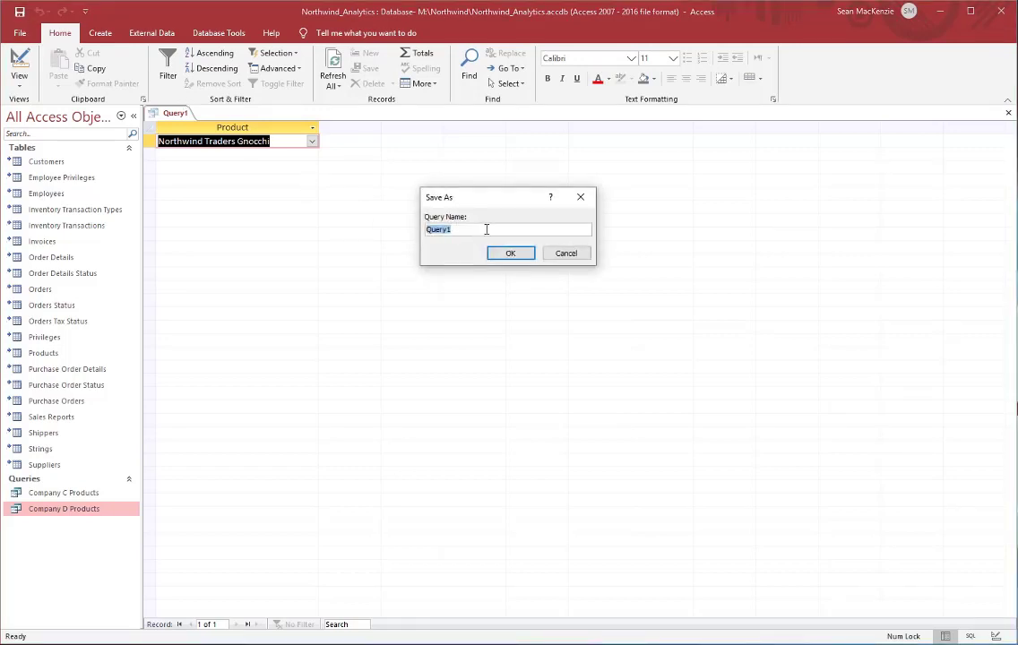
pyautogui.write('Sold in Company C and Company D')
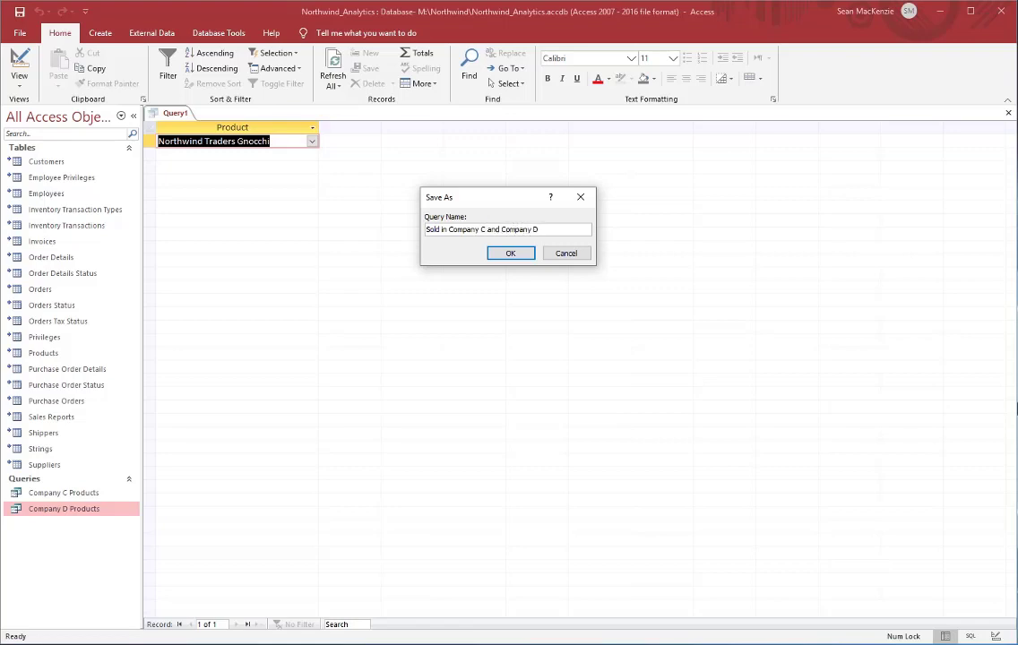
pyautogui.click(509, 253)
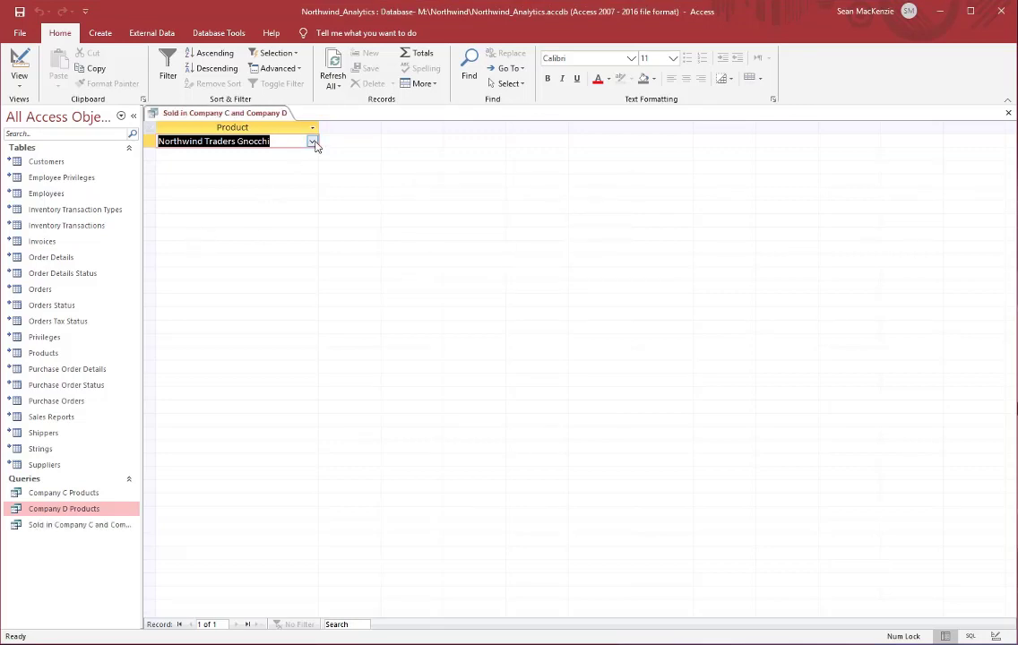
pyautogui.click(243, 111)
pyautogui.click(1010, 114)
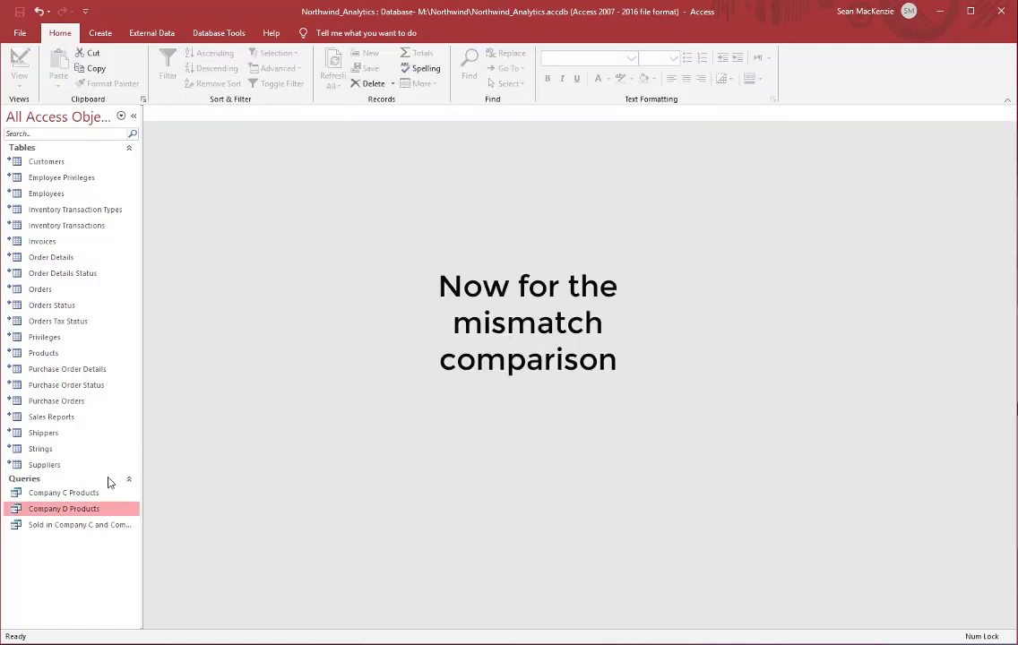
# Create a new query design containing the Company C Products and Company D Products queries, arranged side by side
pyautogui.click(76, 493)
pyautogui.click(69, 509)
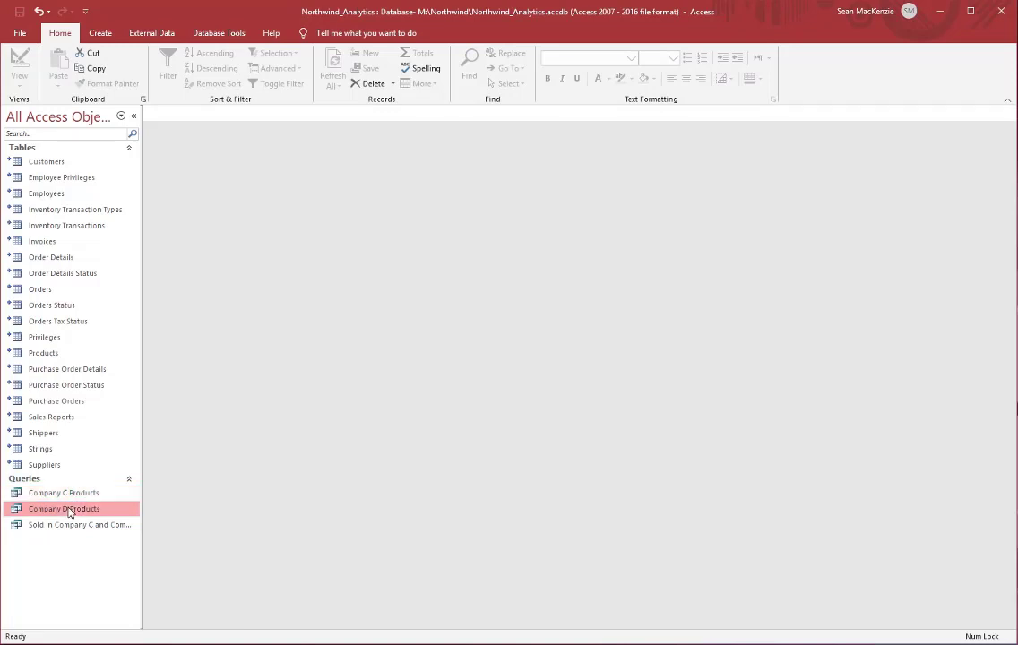
pyautogui.click(100, 34)
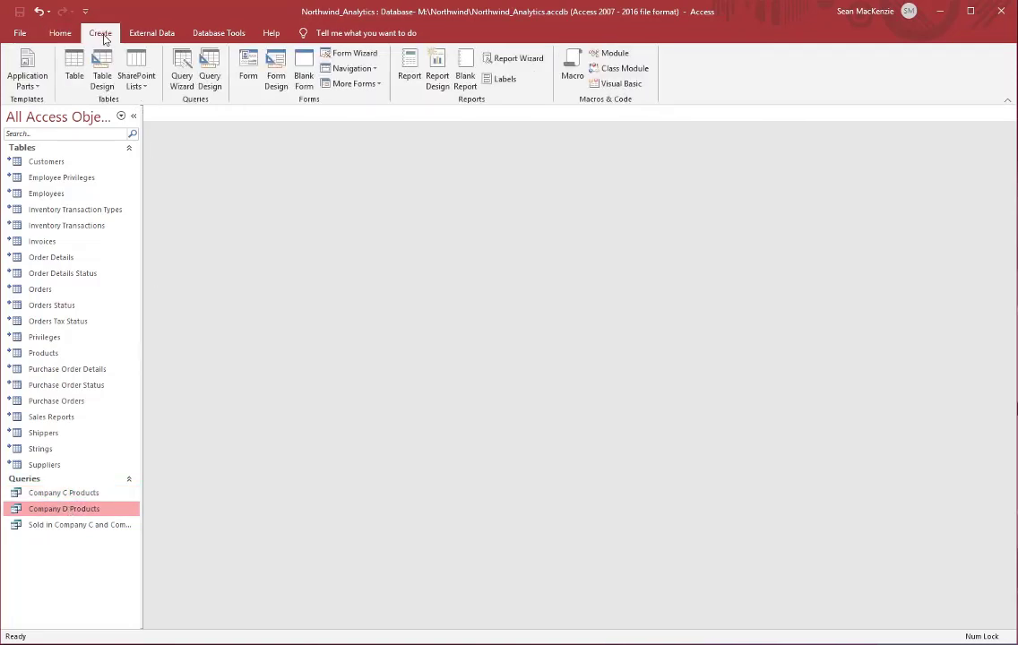
pyautogui.click(209, 73)
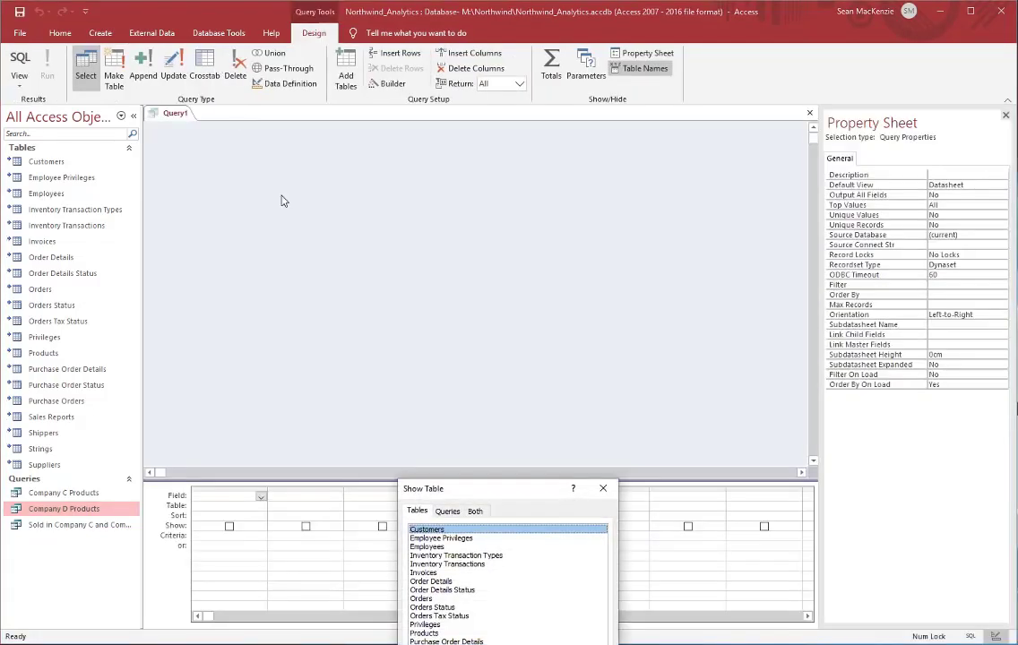
pyautogui.press('Escape')
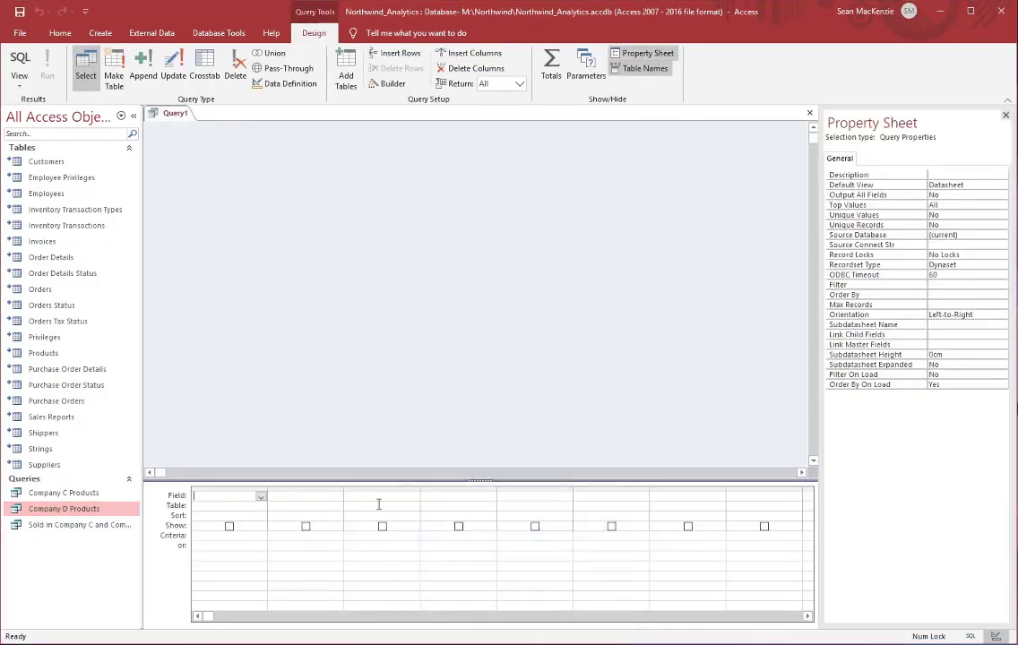
pyautogui.moveTo(51, 493); pyautogui.dragTo(232, 238)
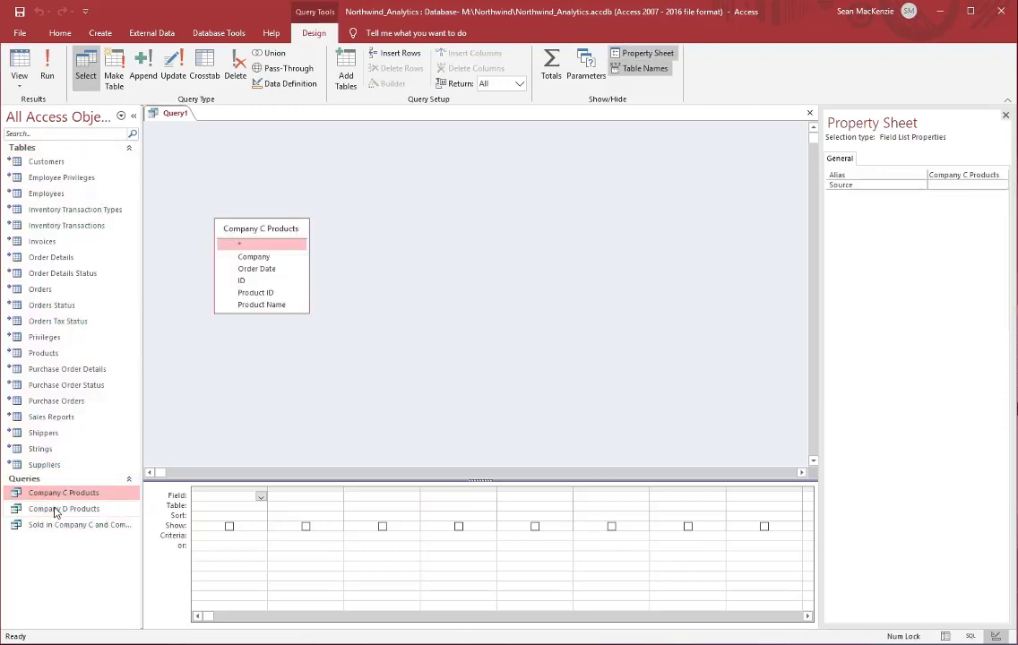
pyautogui.moveTo(56, 512); pyautogui.dragTo(321, 293)
pyautogui.moveTo(375, 223); pyautogui.dragTo(420, 227)
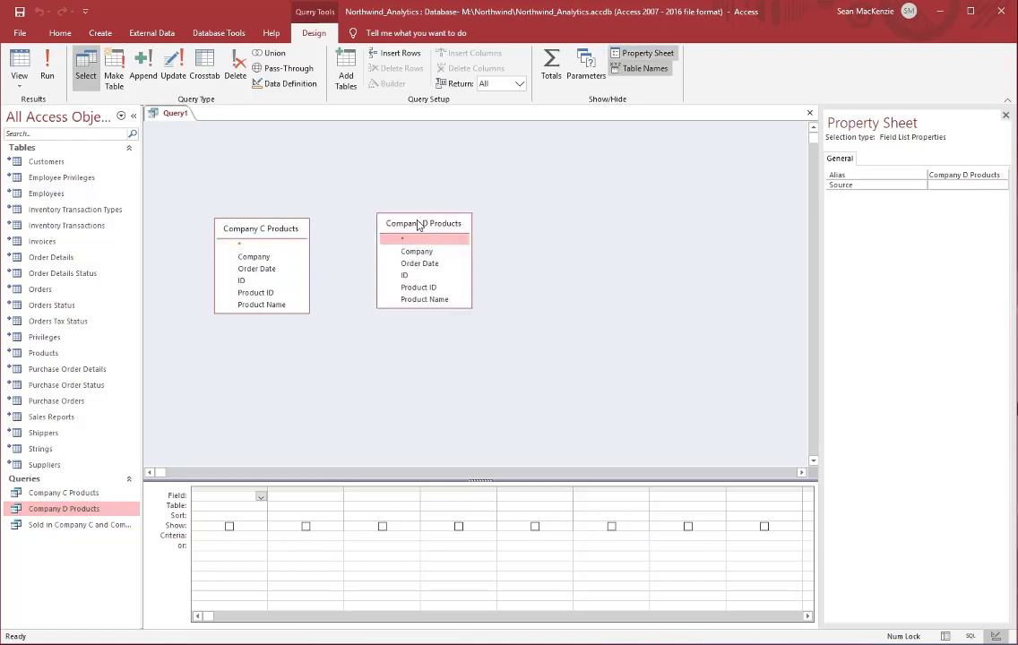
pyautogui.moveTo(281, 229); pyautogui.dragTo(293, 228)
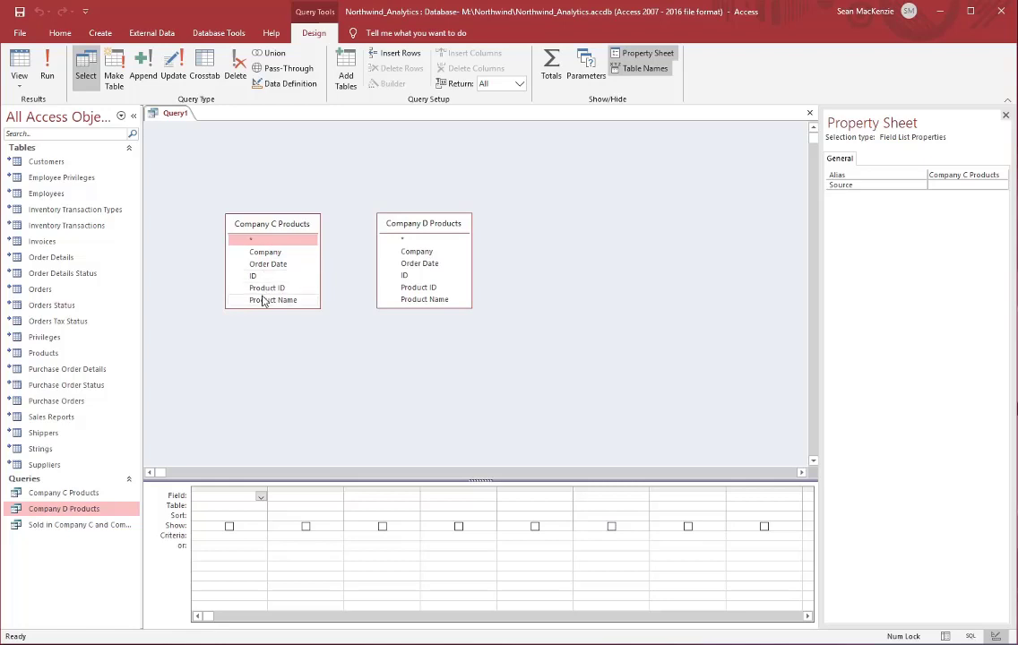
# Join the two source queries on Product ID and add Product Name from each as output fields
pyautogui.moveTo(263, 289); pyautogui.dragTo(415, 292)
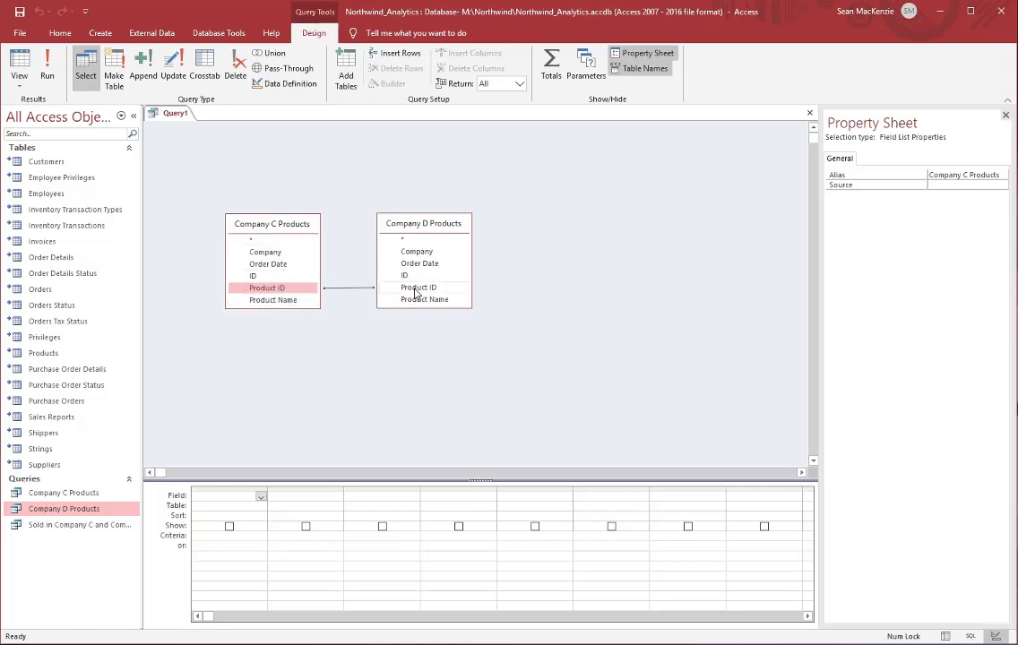
pyautogui.doubleClick(274, 301)
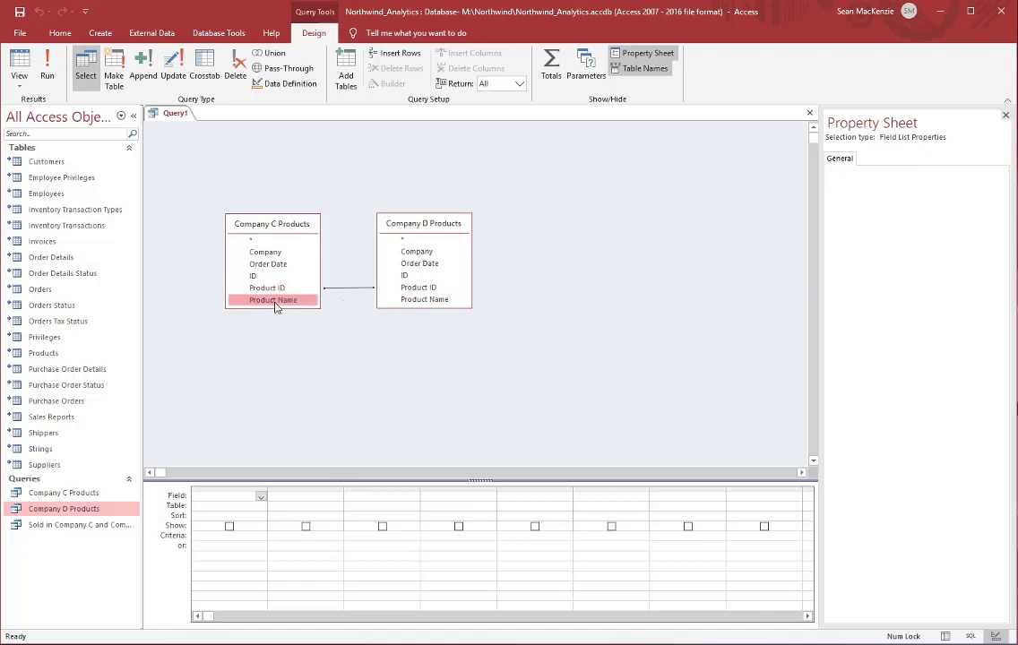
pyautogui.doubleClick(408, 300)
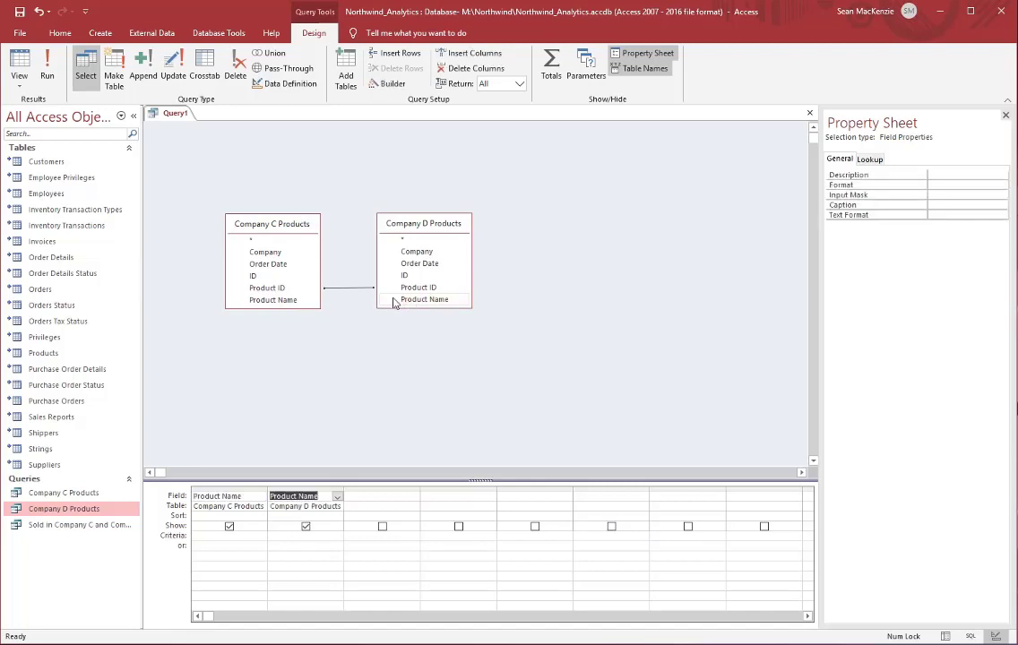
# Set the join to option 2, including all Company C Products records and only the matching Company D Products records
pyautogui.click(349, 294)
pyautogui.rightClick(350, 293)
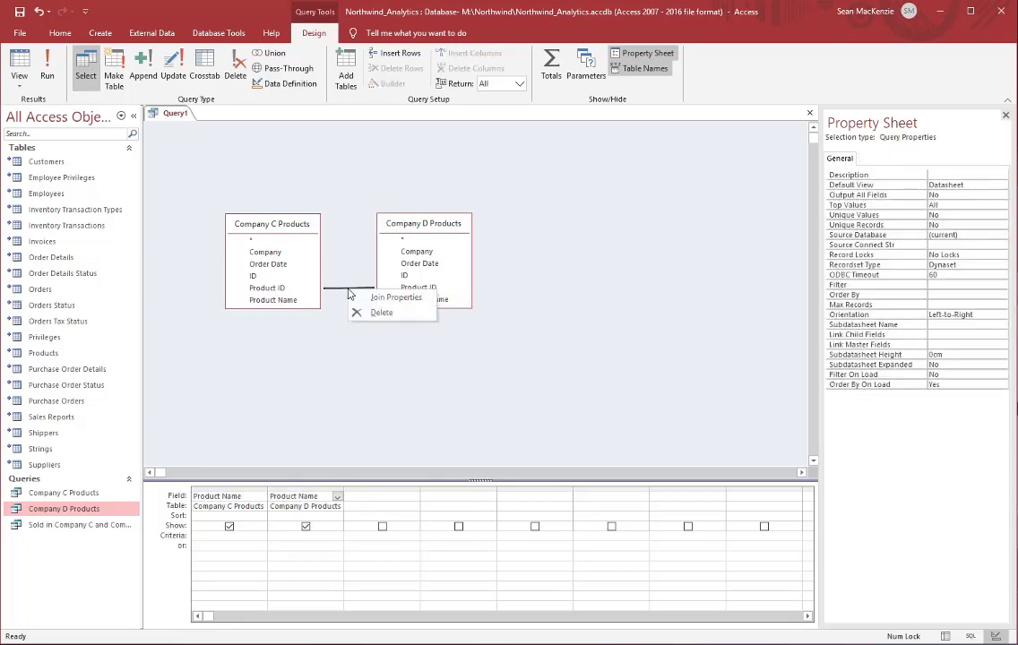
pyautogui.click(394, 297)
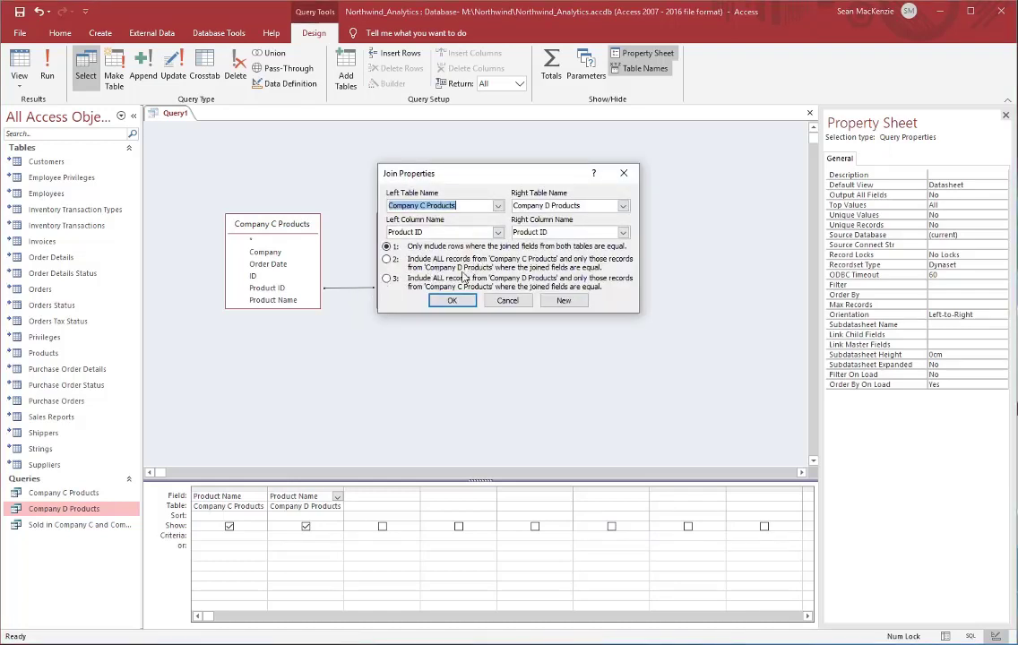
pyautogui.click(387, 260)
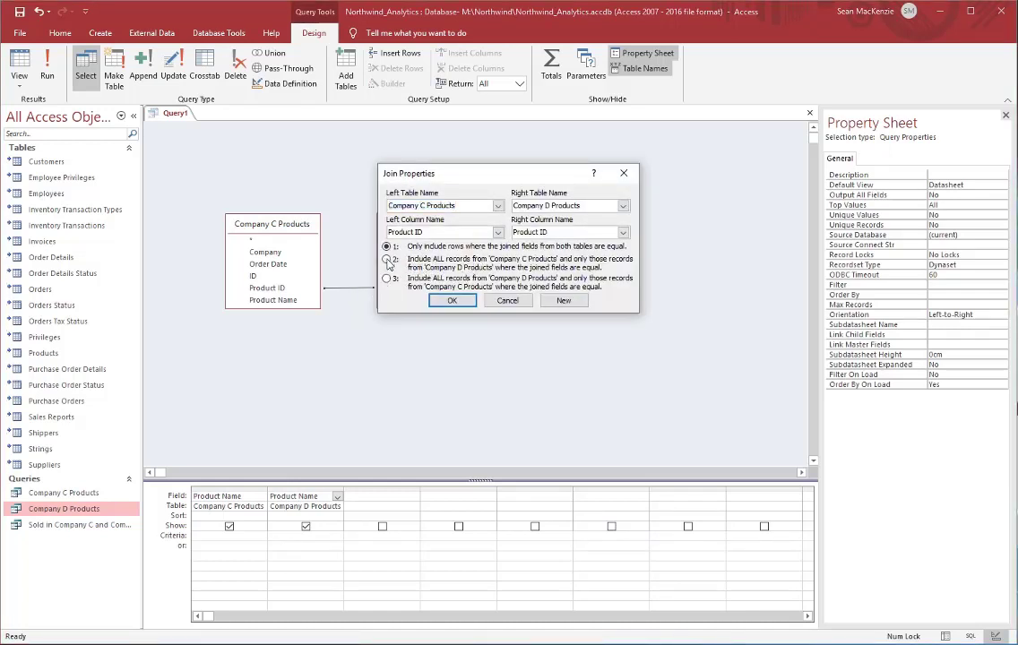
pyautogui.click(452, 300)
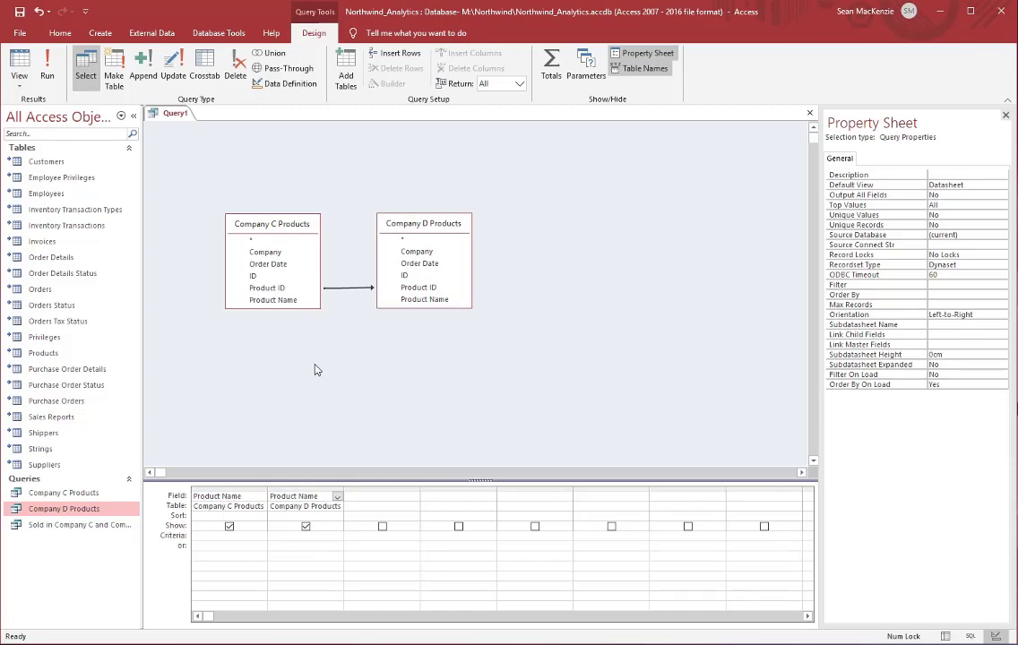
# Display the query's datasheet and examine the Company D product names beside the Company C products
pyautogui.click(20, 61)
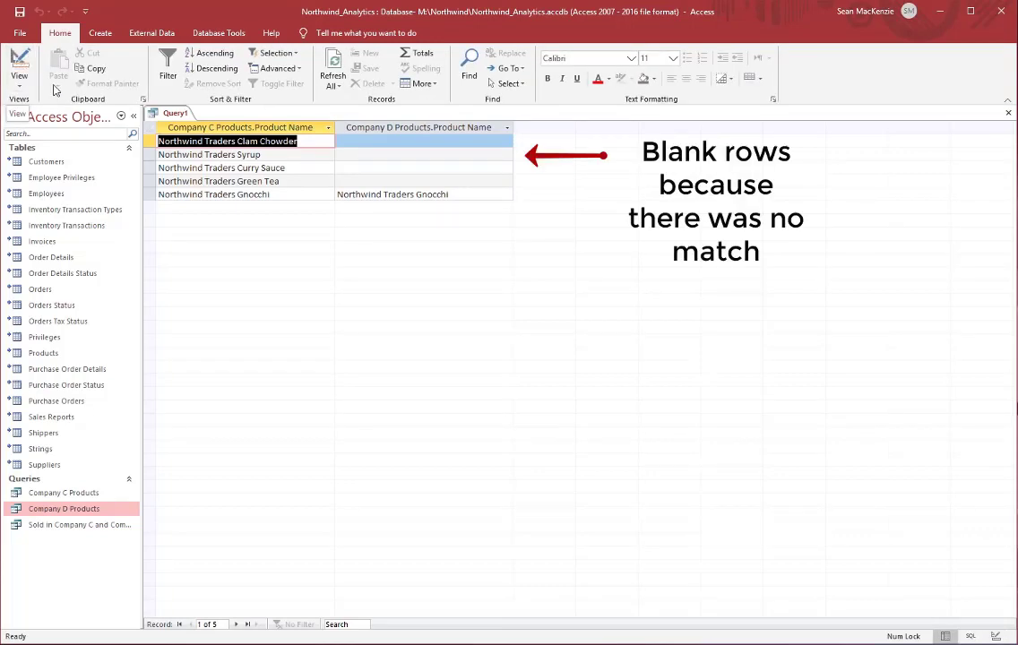
pyautogui.click(384, 155)
pyautogui.click(382, 169)
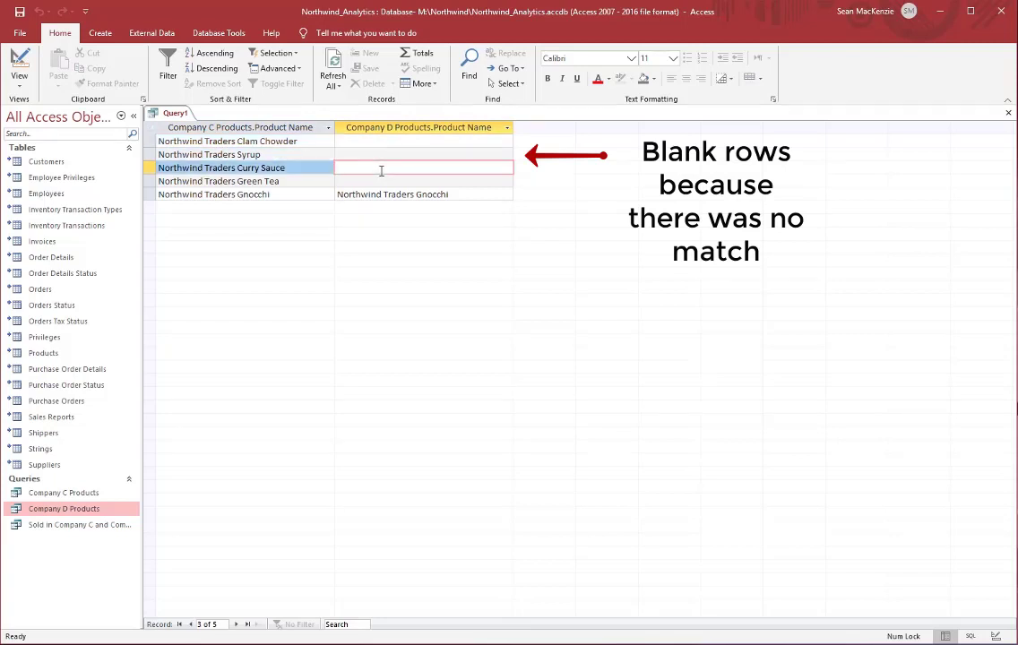
# Return to the query design, set the criterion of Company D Products' Product Name to Is Null, and display the datasheet
pyautogui.click(19, 57)
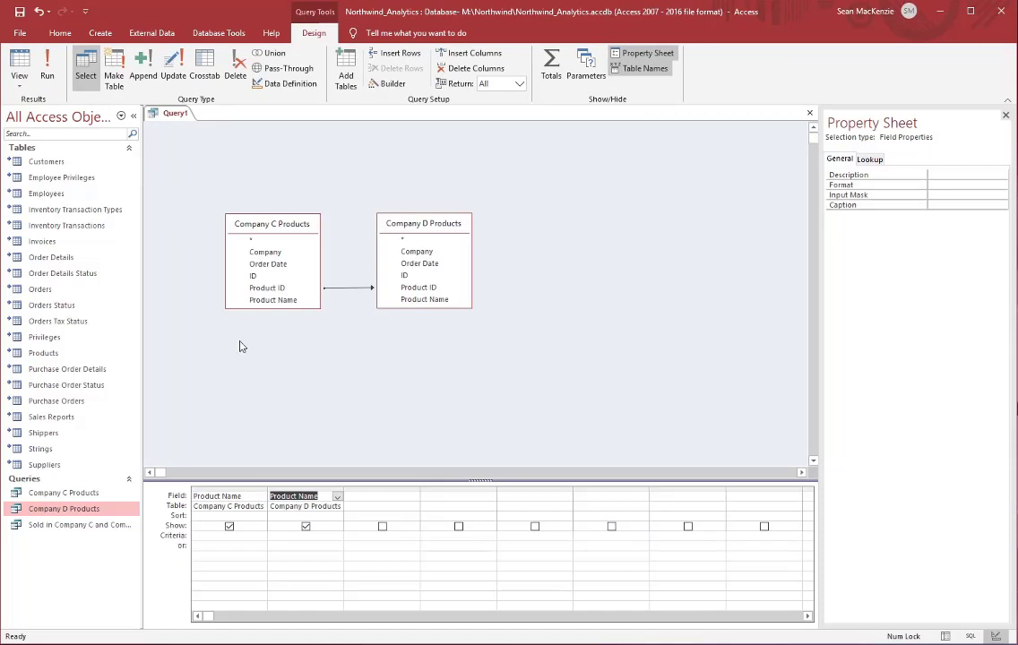
pyautogui.click(273, 536)
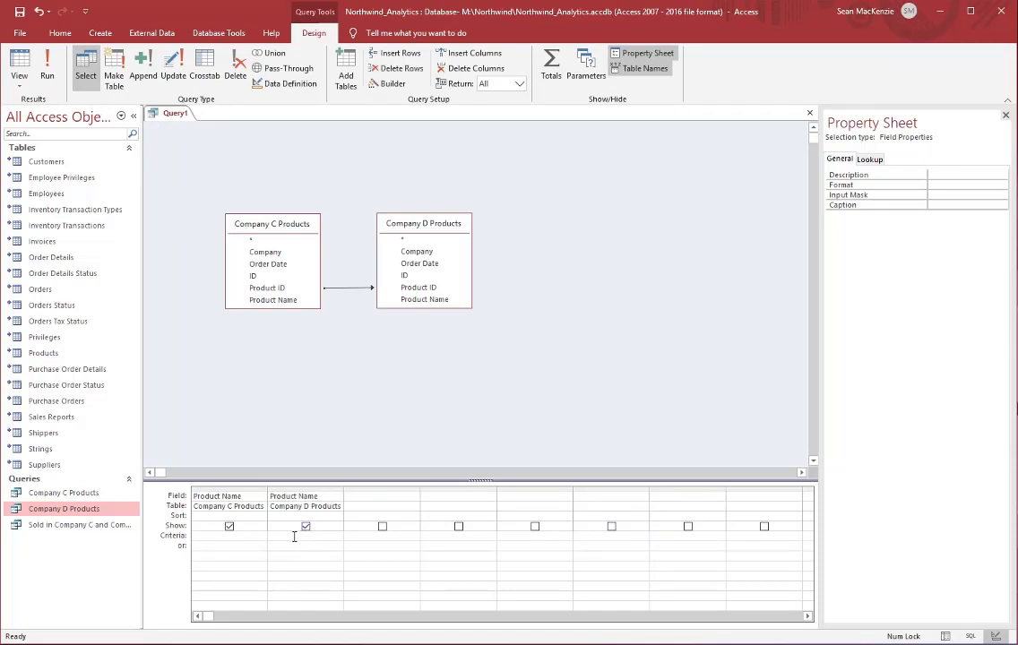
pyautogui.write('Is Null')
pyautogui.press('Tab')
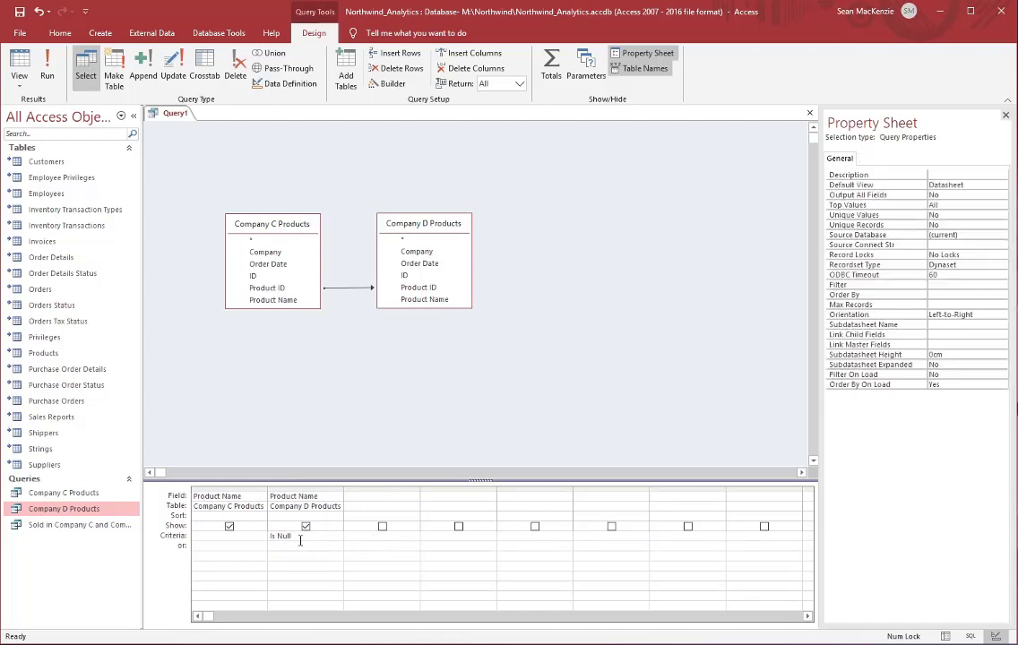
pyautogui.click(298, 537)
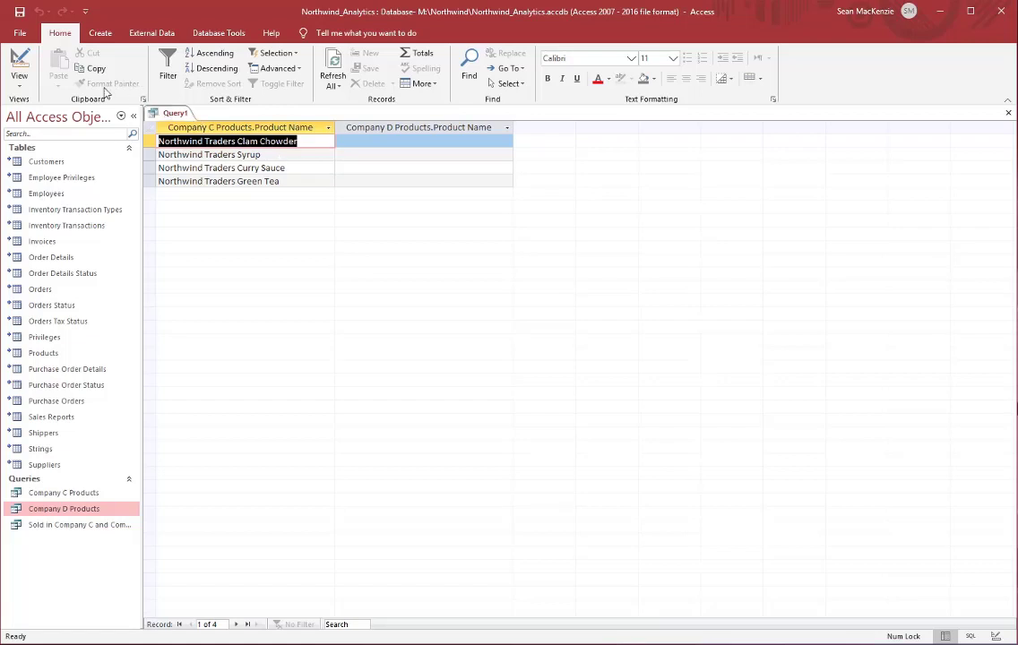
# Hide Company D Products' Product Name from the query output and check the resulting datasheet
pyautogui.click(19, 61)
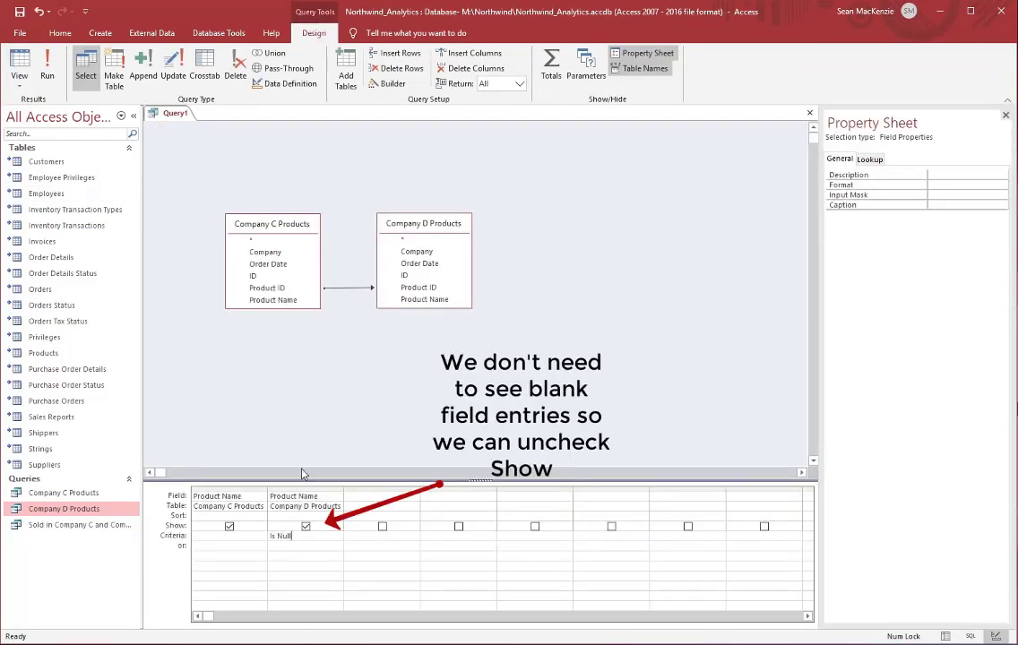
pyautogui.click(306, 527)
pyautogui.click(307, 526)
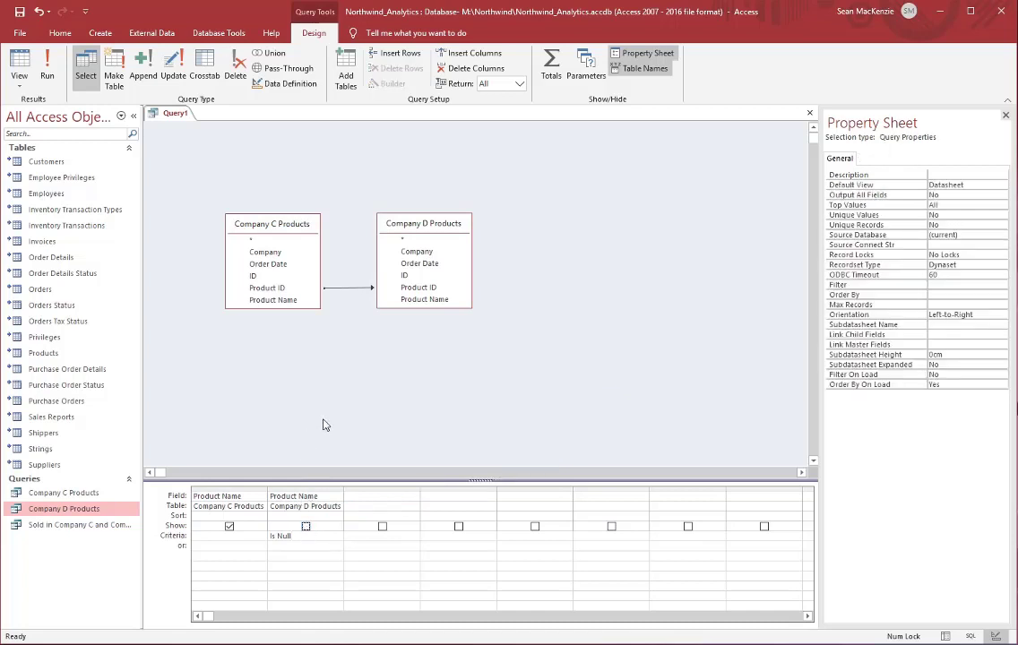
pyautogui.click(19, 59)
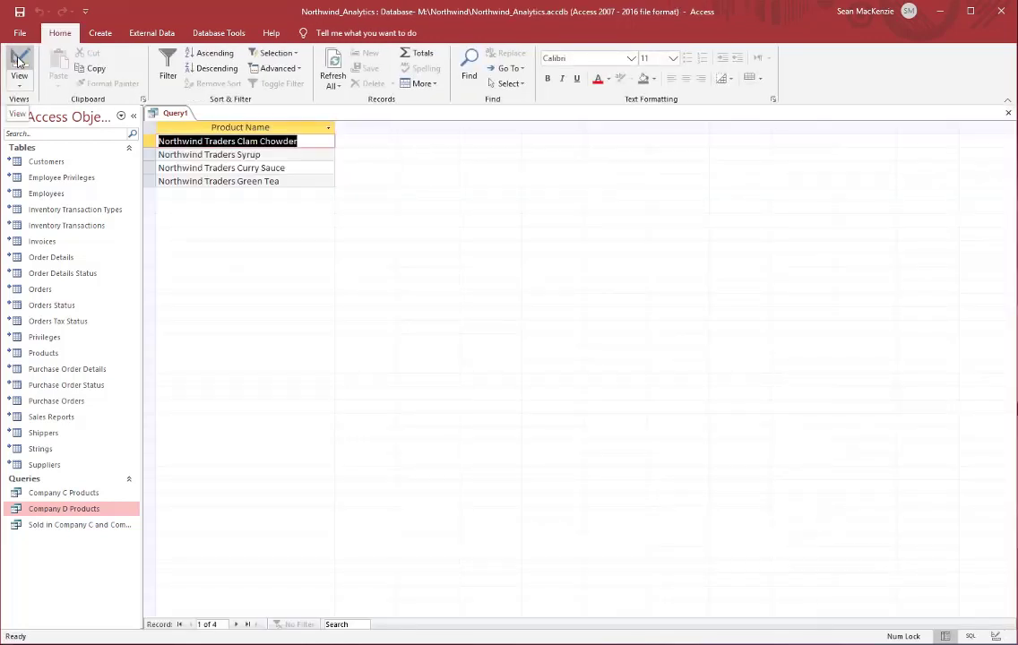
pyautogui.click(18, 60)
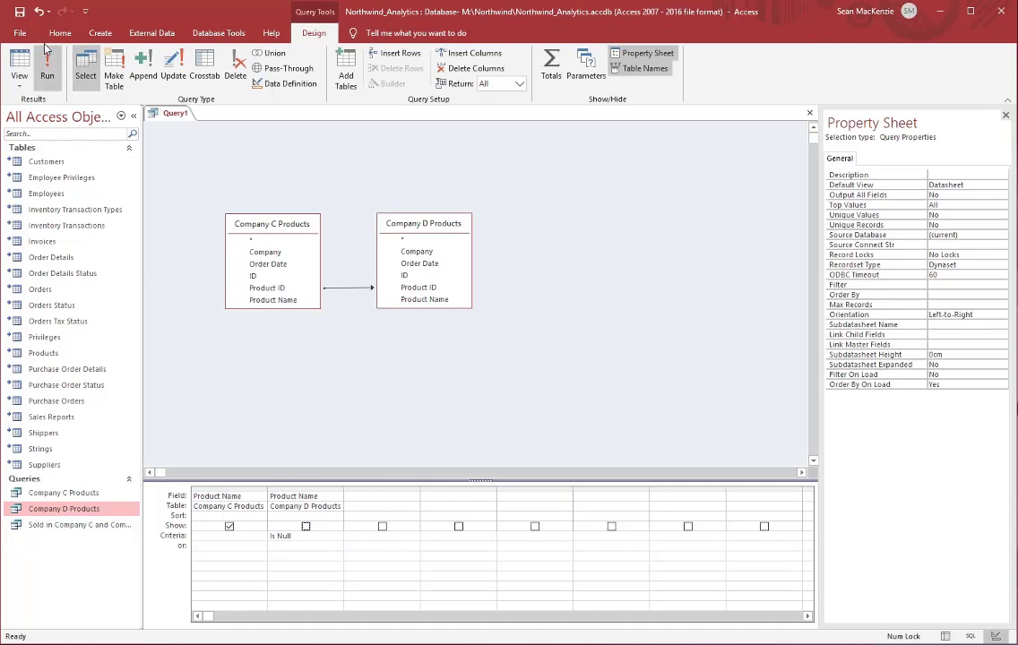
# Save the query as "Sold in Company C but not in Company D" and close it
pyautogui.click(19, 12)
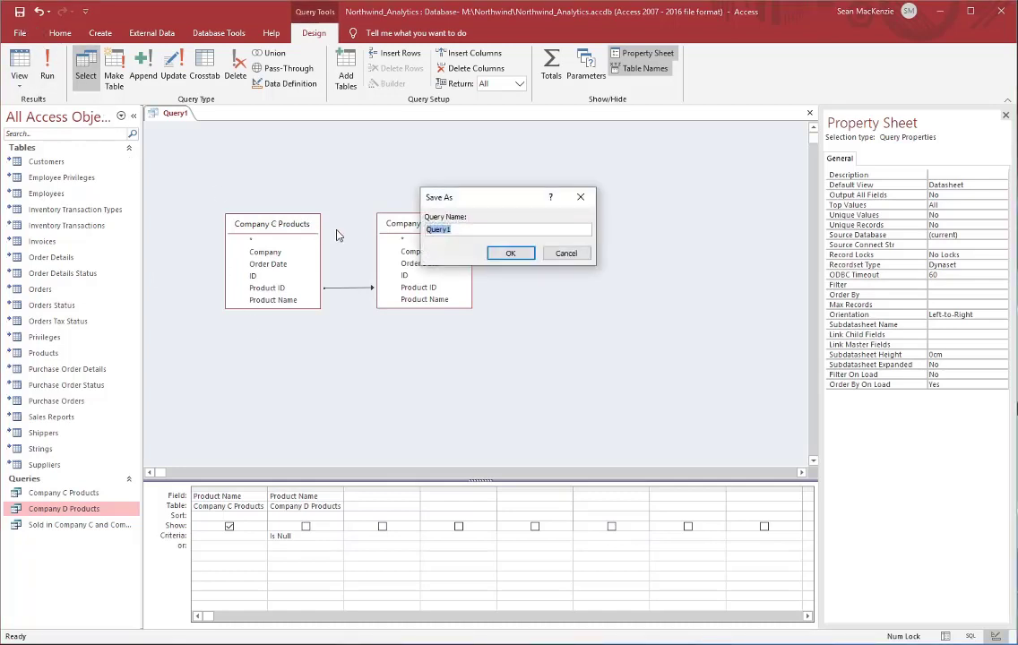
pyautogui.write('Sol')
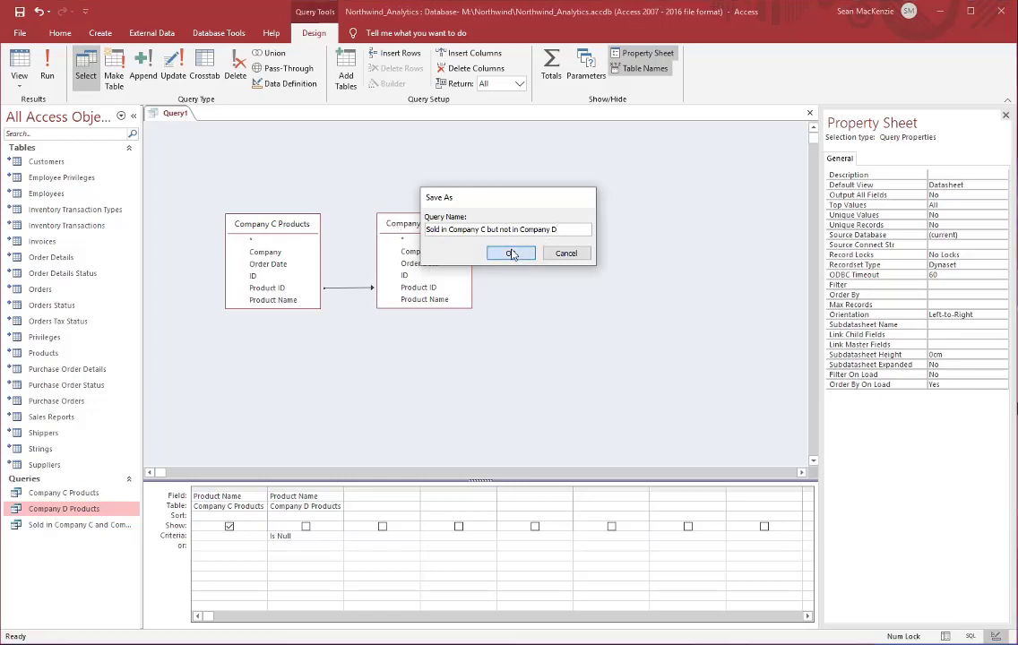
pyautogui.click(513, 253)
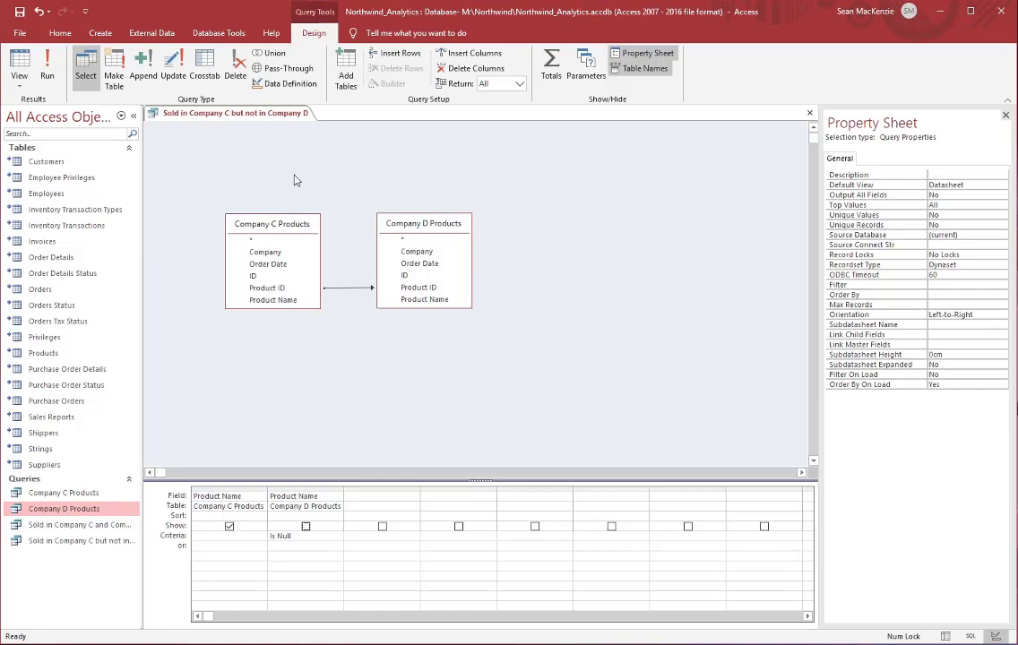
pyautogui.click(811, 116)
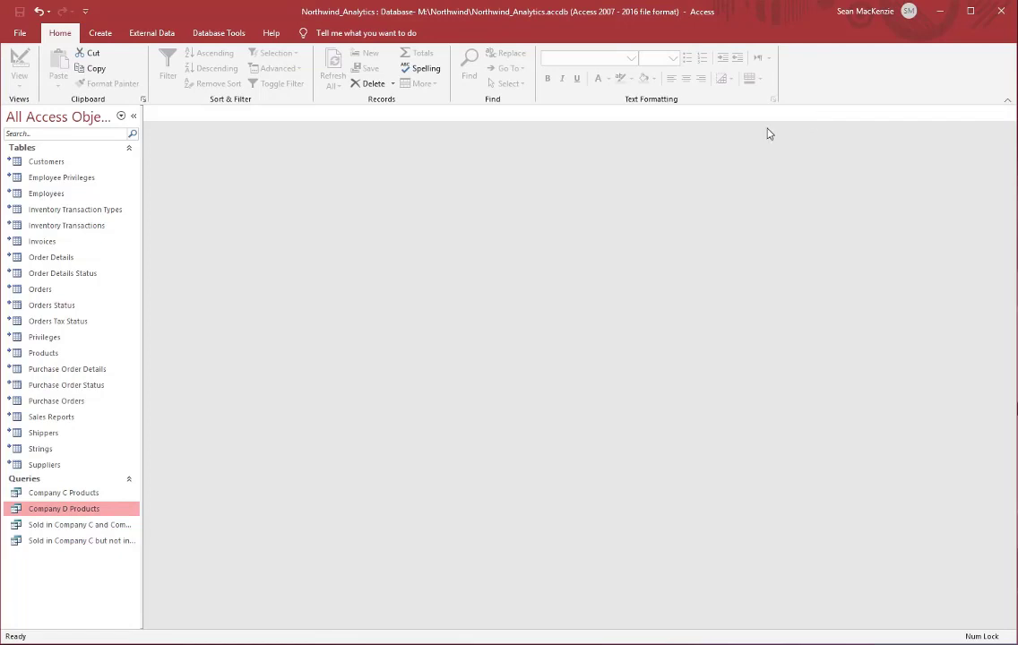
pyautogui.click(61, 495)
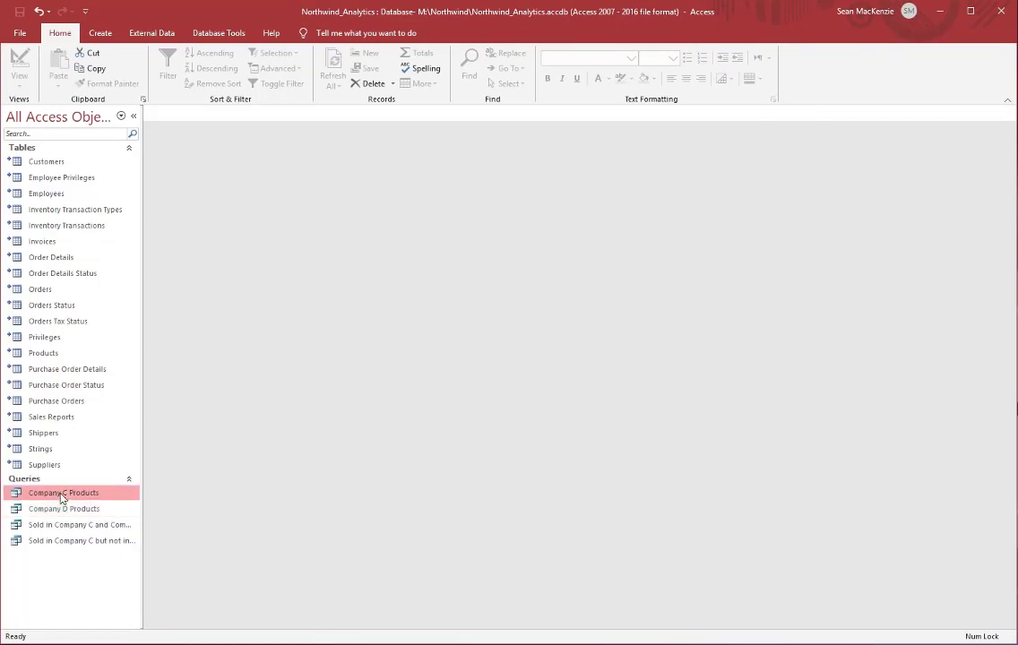
pyautogui.click(56, 510)
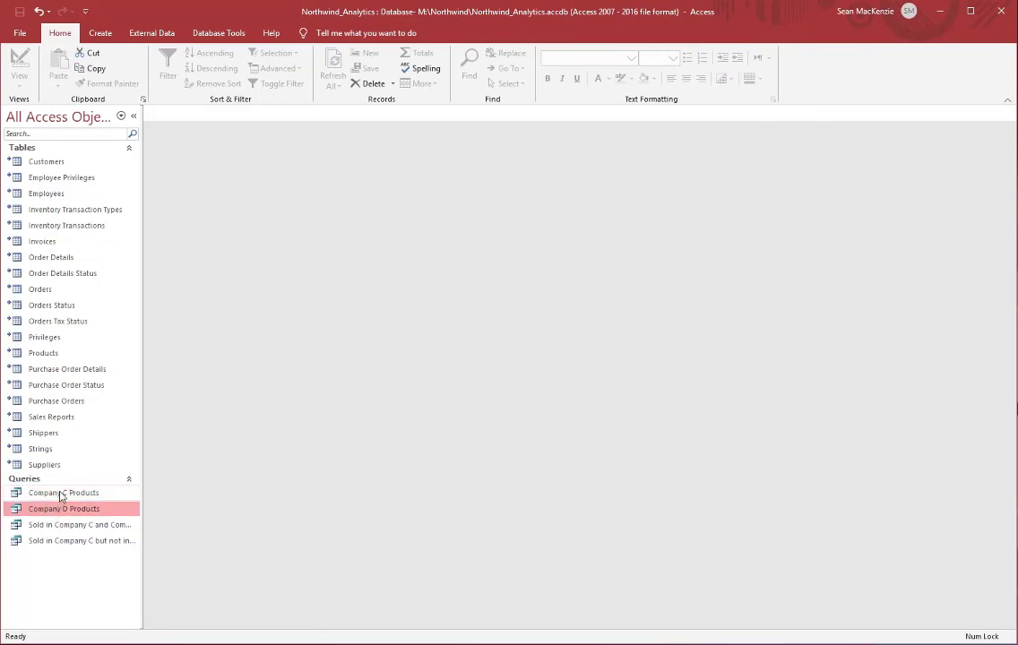
# Create a new query in design view and add the Company C Products and Company D Products queries side by side
pyautogui.click(60, 494)
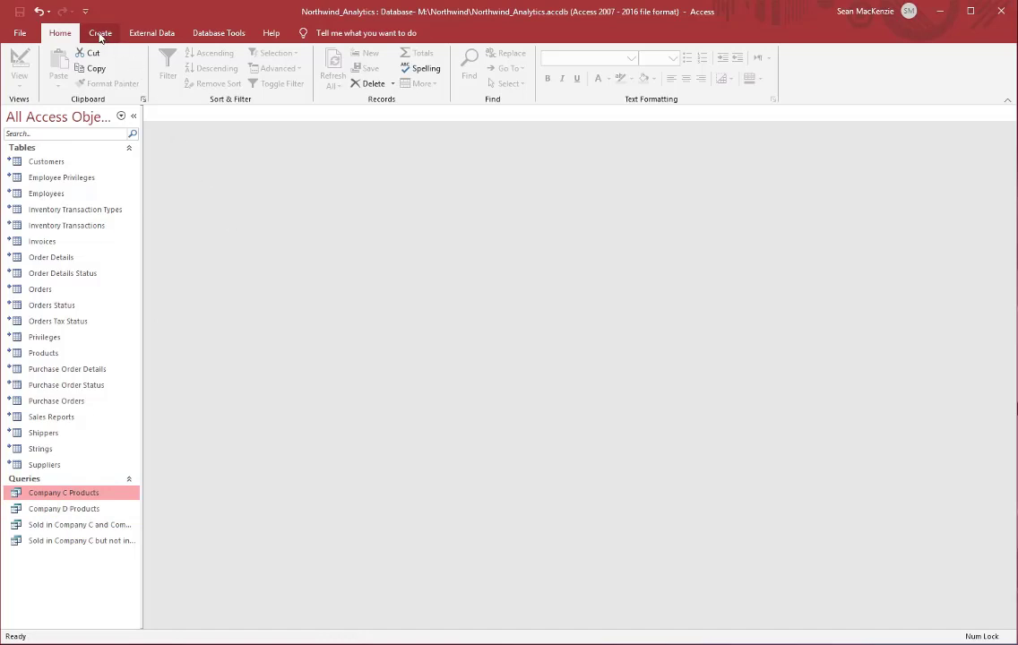
pyautogui.click(100, 34)
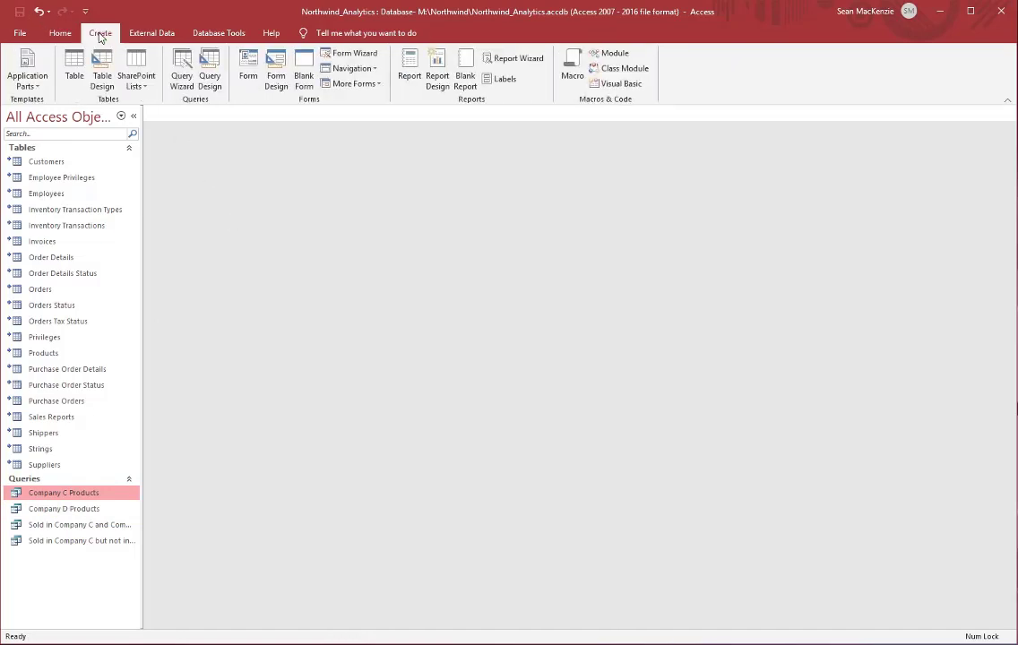
pyautogui.click(209, 74)
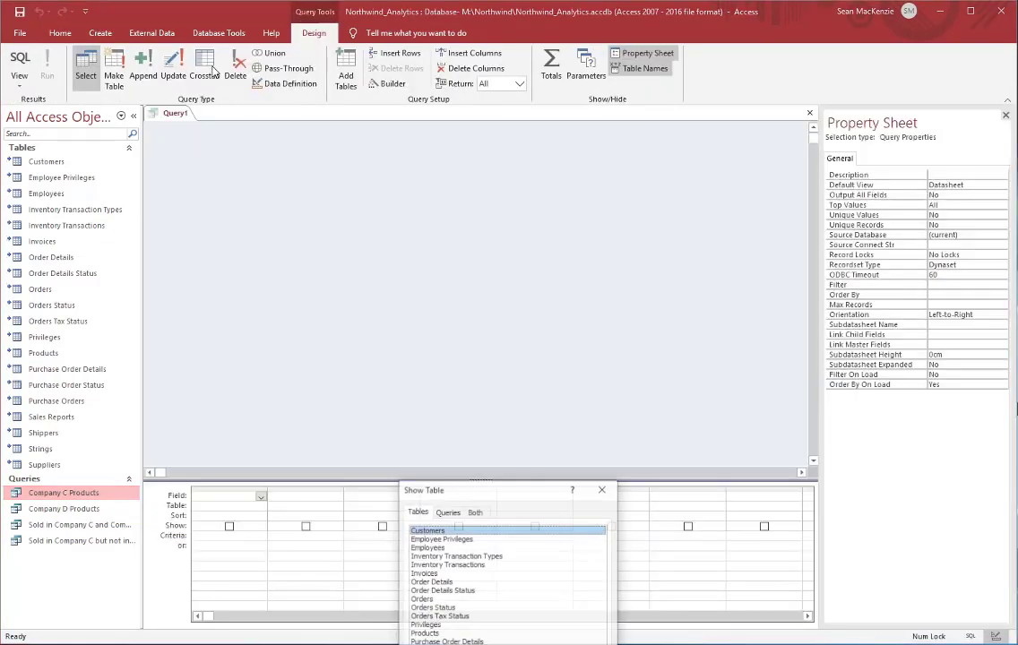
pyautogui.moveTo(518, 491); pyautogui.dragTo(566, 132)
pyautogui.click(652, 595)
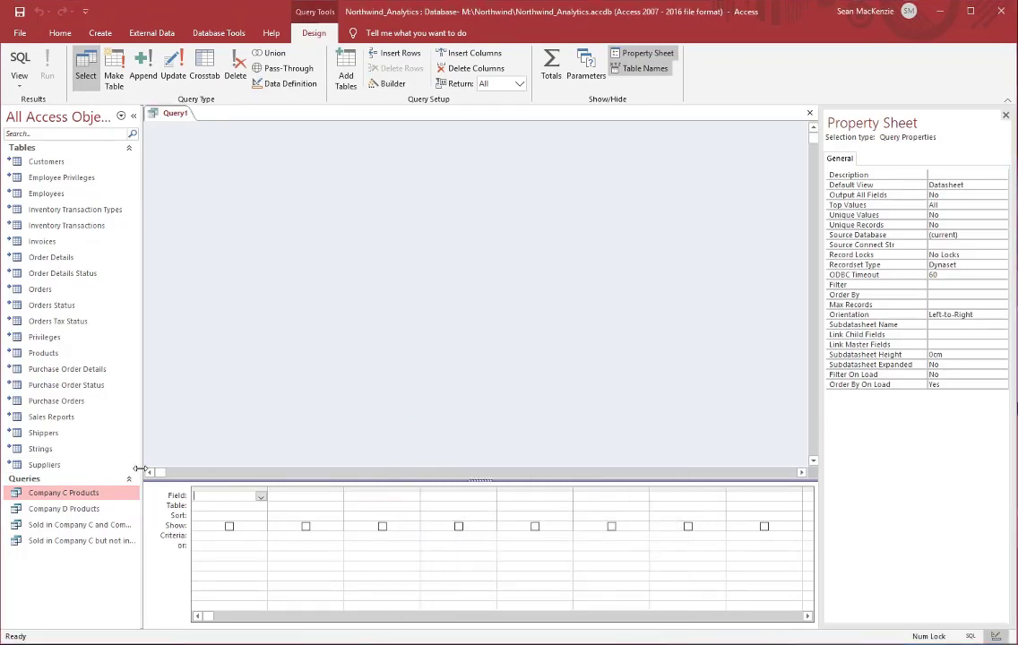
pyautogui.moveTo(51, 500); pyautogui.dragTo(159, 424)
pyautogui.moveTo(231, 276); pyautogui.dragTo(262, 240)
pyautogui.moveTo(86, 510); pyautogui.dragTo(371, 237)
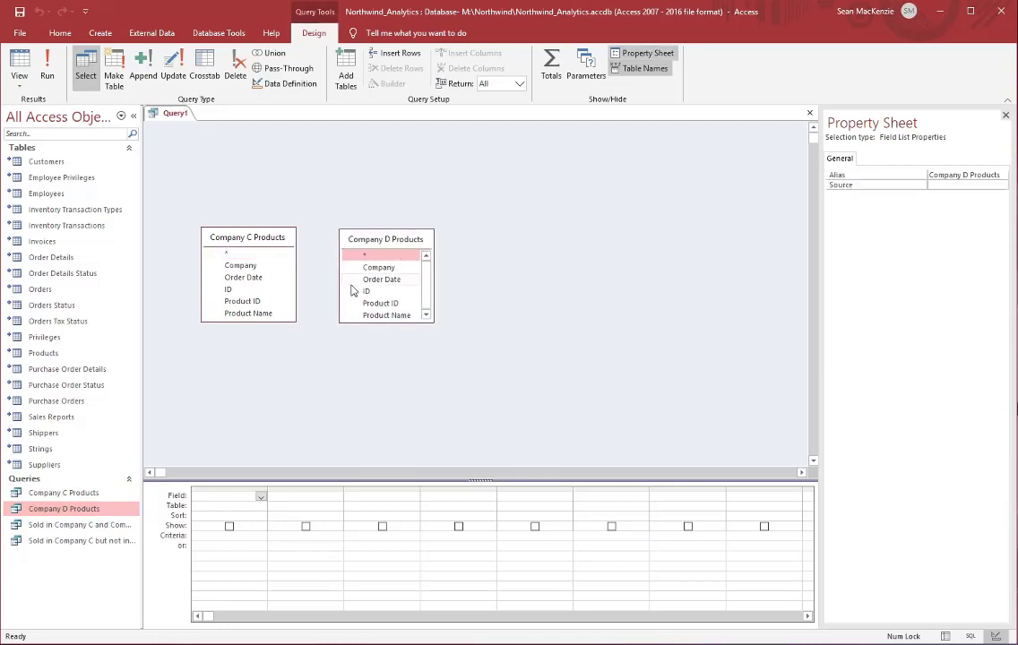
# Join the two queries on Product ID and add Product Name from both Company C Products and Company D Products to the output
pyautogui.moveTo(254, 307); pyautogui.dragTo(367, 307)
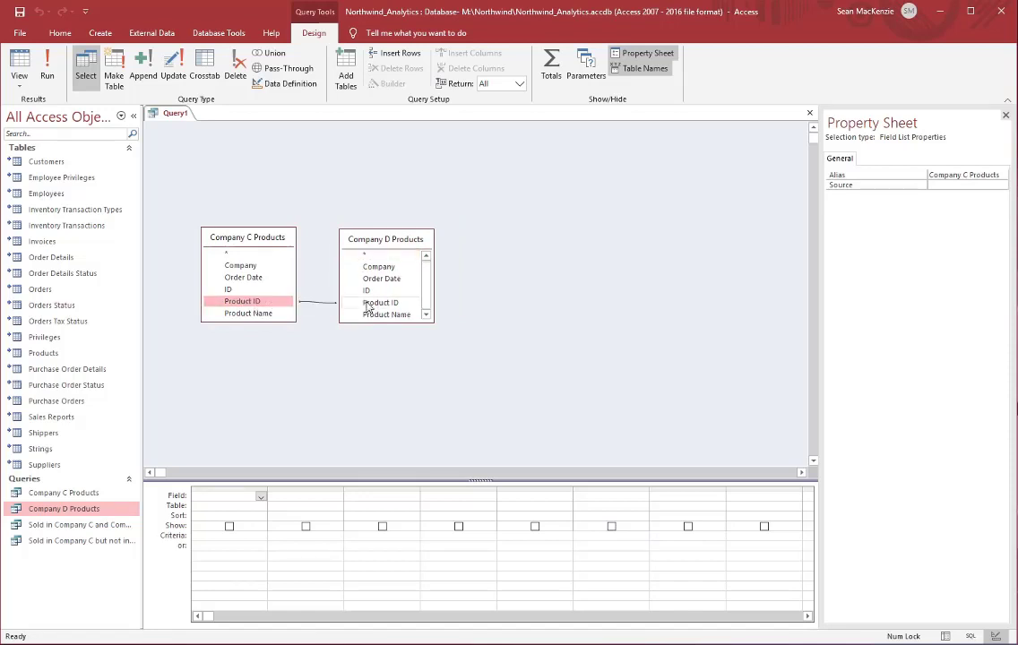
pyautogui.click(258, 314)
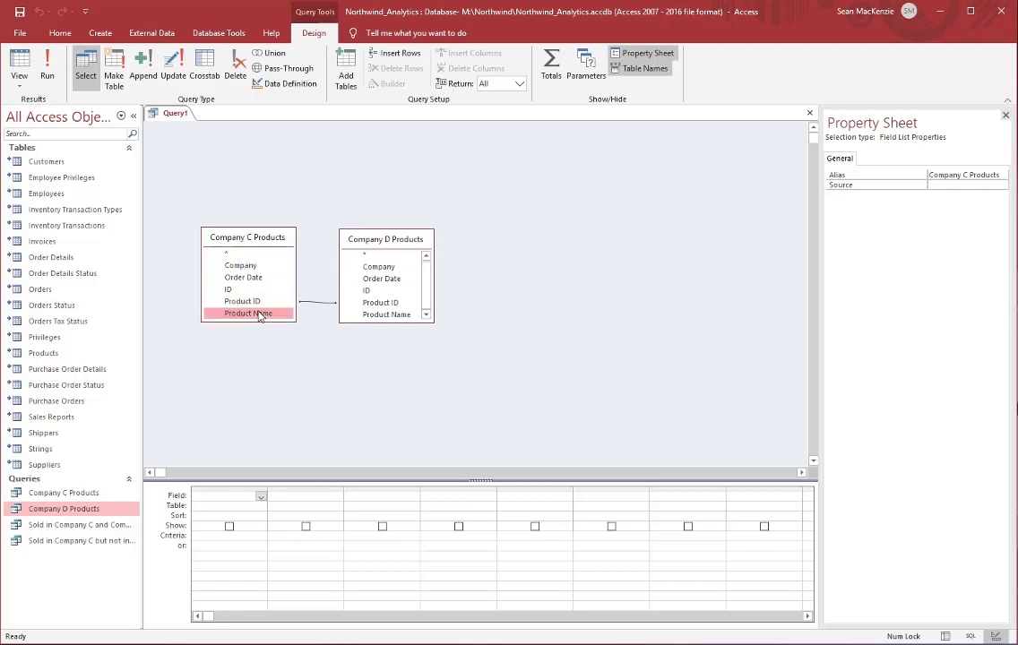
pyautogui.doubleClick(259, 315)
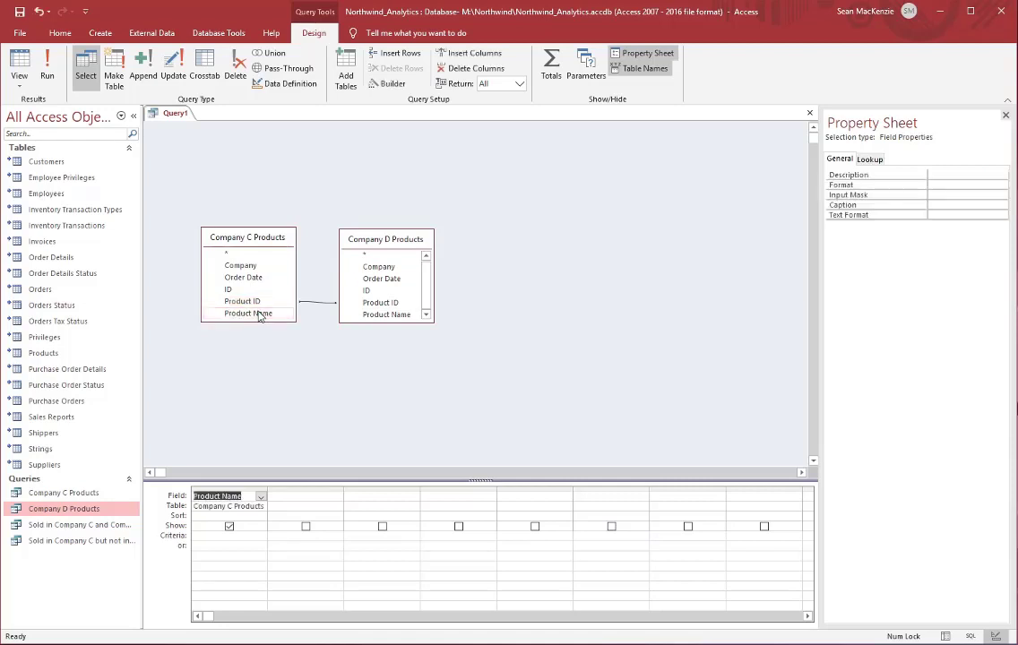
pyautogui.doubleClick(373, 315)
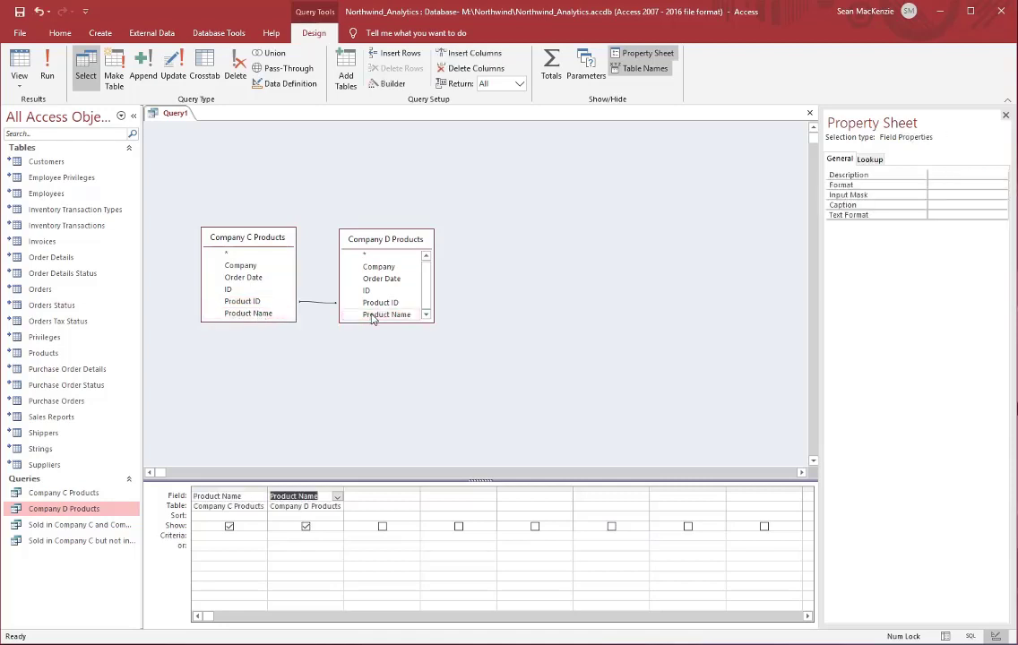
# Change the join to include all records from Company D Products and only matching records from Company C Products
pyautogui.rightClick(318, 305)
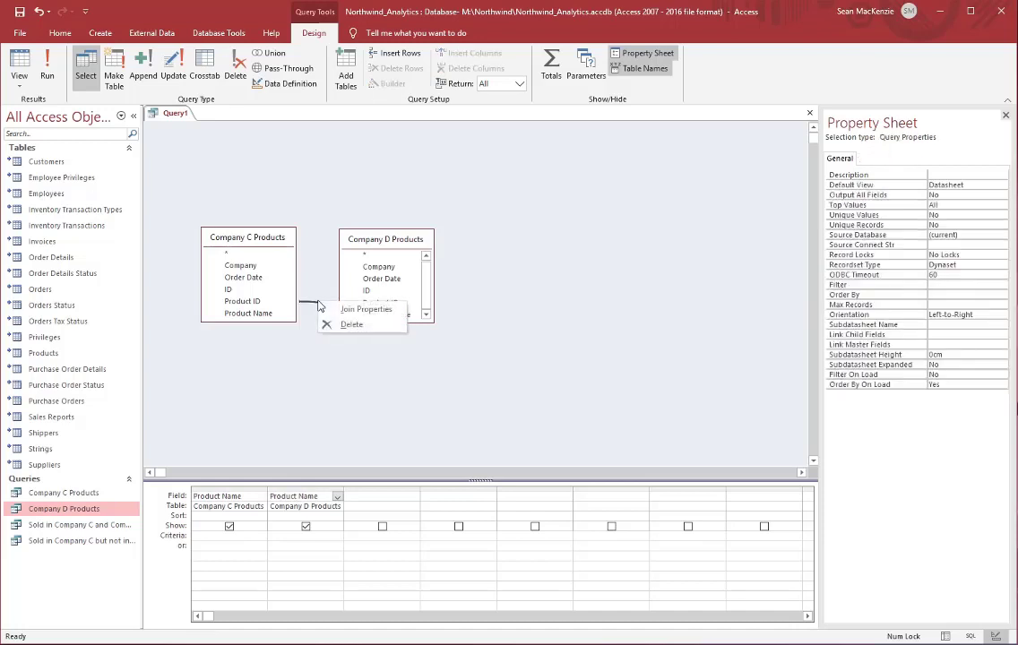
pyautogui.click(354, 309)
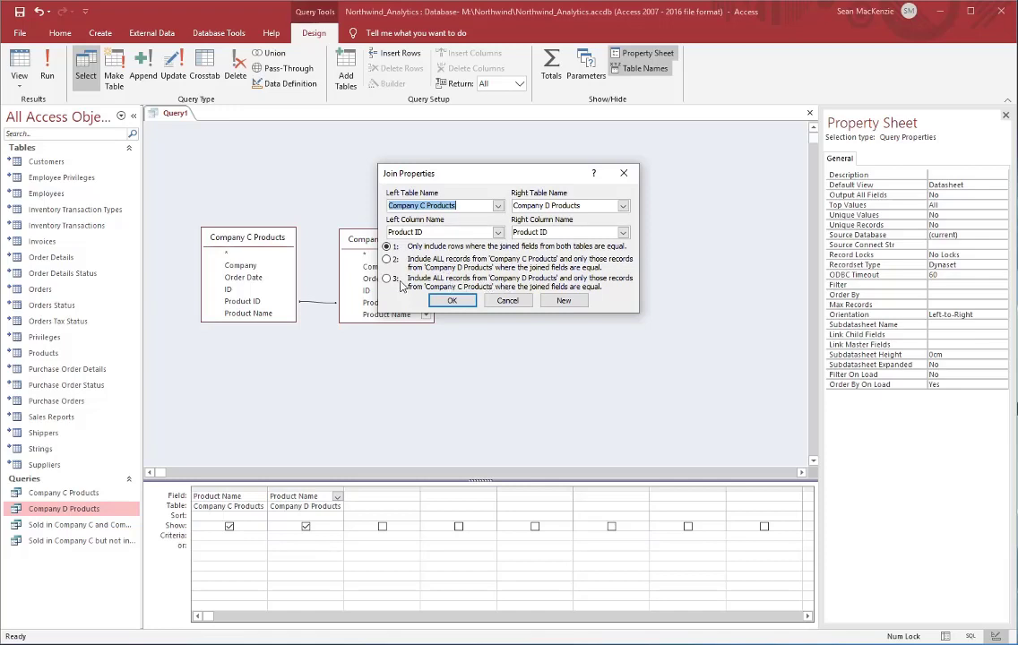
pyautogui.click(449, 287)
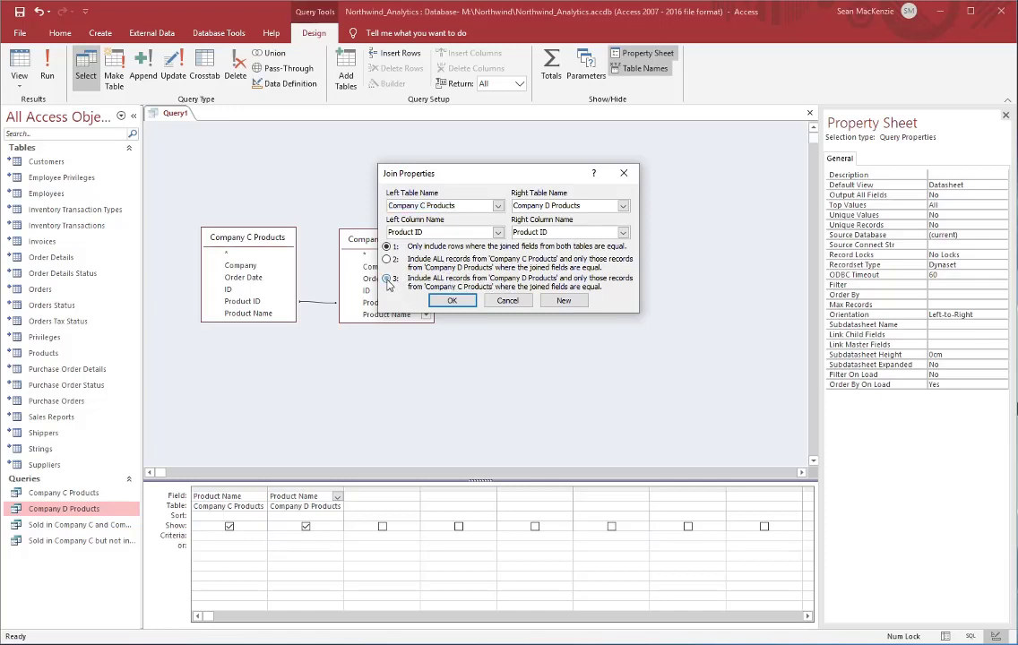
pyautogui.click(448, 301)
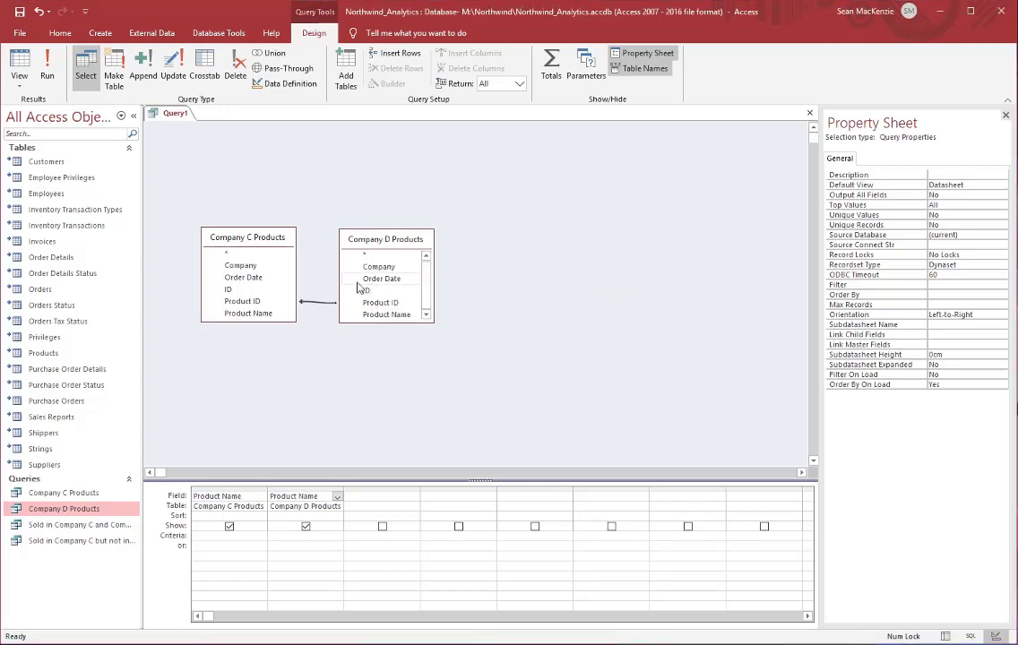
# Display the query's datasheet and examine the Company C product names beside the Company D products
pyautogui.click(19, 63)
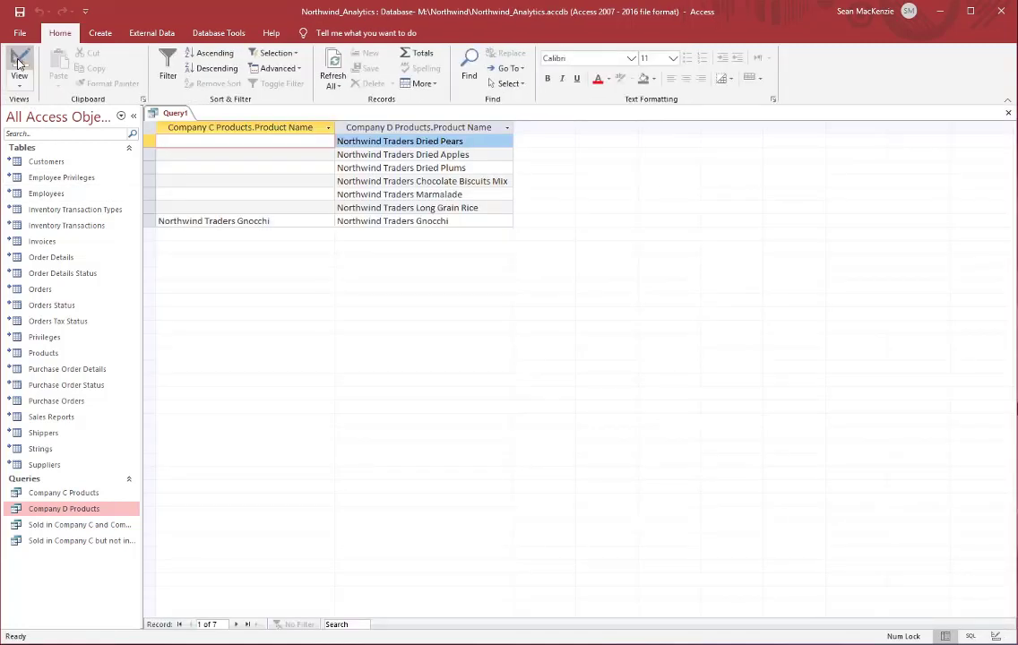
pyautogui.click(233, 153)
pyautogui.click(241, 168)
pyautogui.click(243, 181)
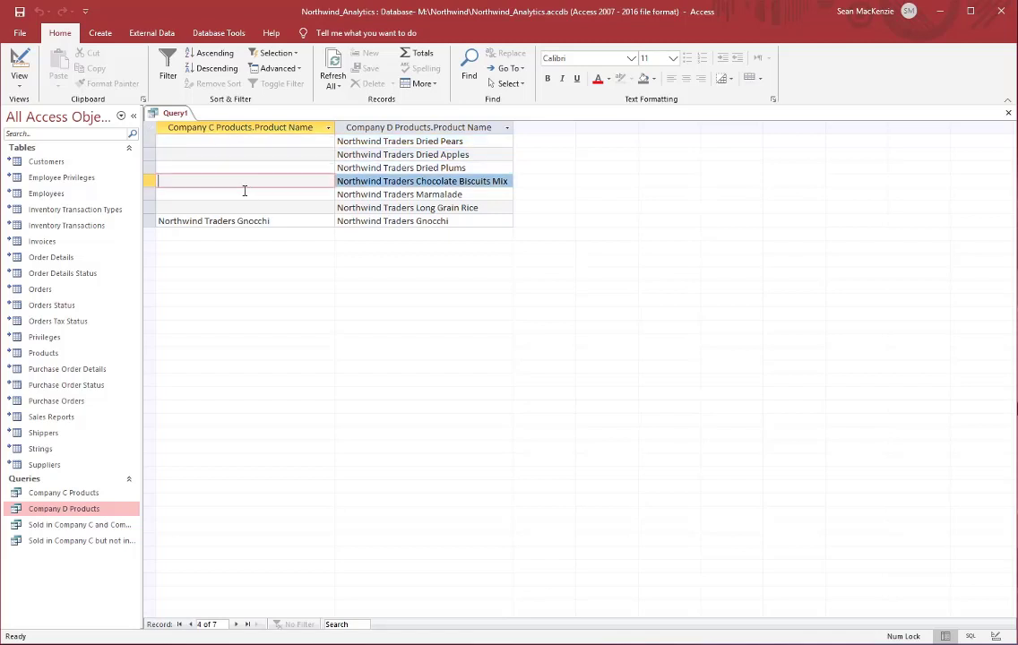
pyautogui.click(244, 195)
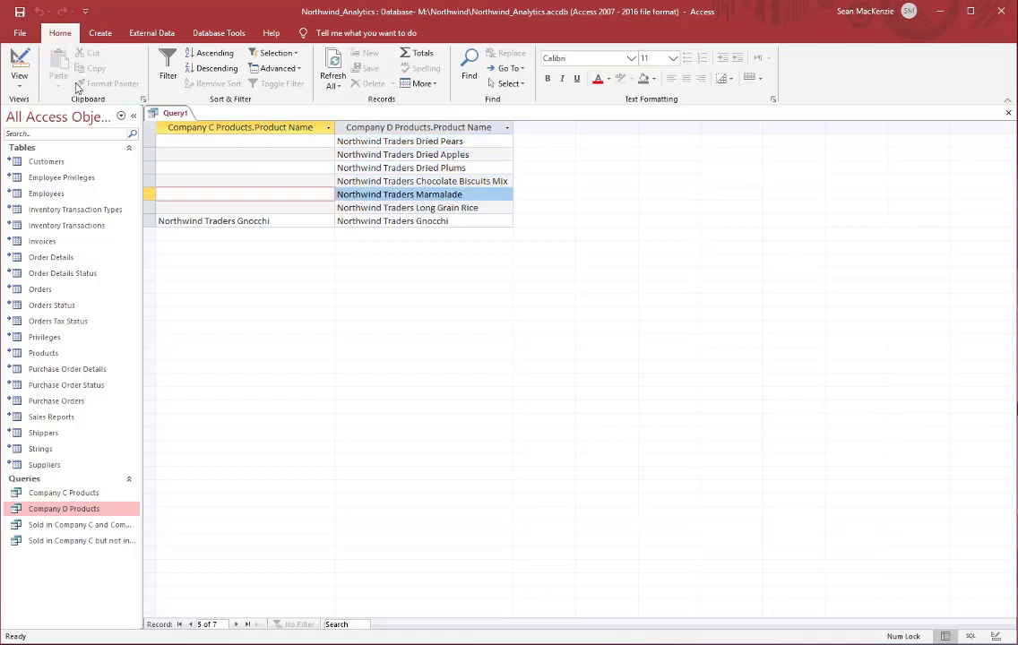
# In the query design, set the criterion of Company C Products' Product Name to Is Null and hide that field from the output
pyautogui.click(19, 55)
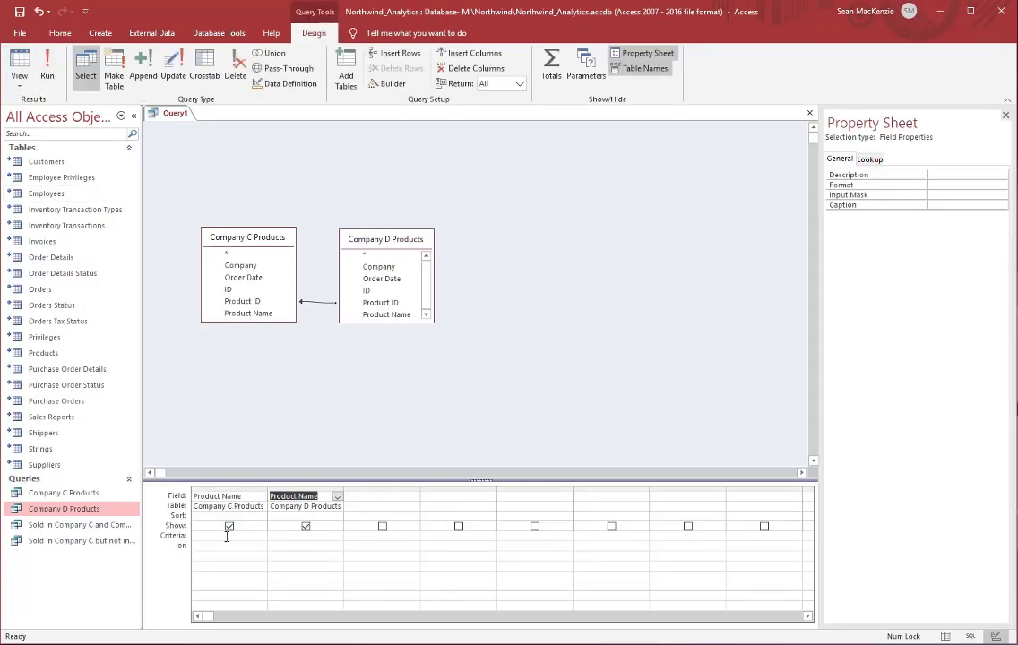
pyautogui.click(228, 535)
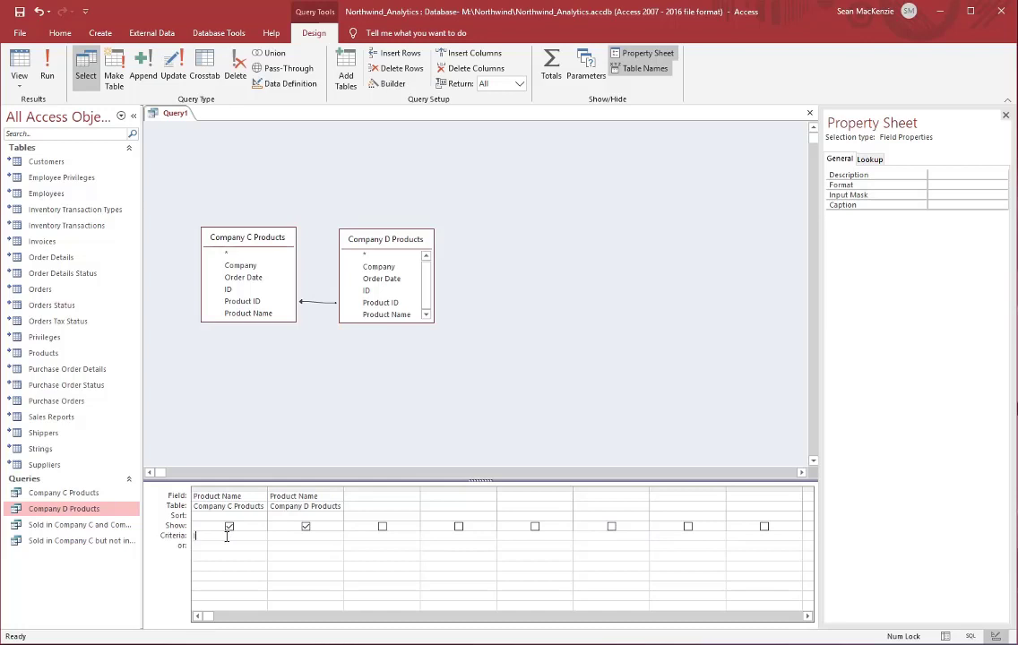
pyautogui.write('Is Null')
pyautogui.click(229, 527)
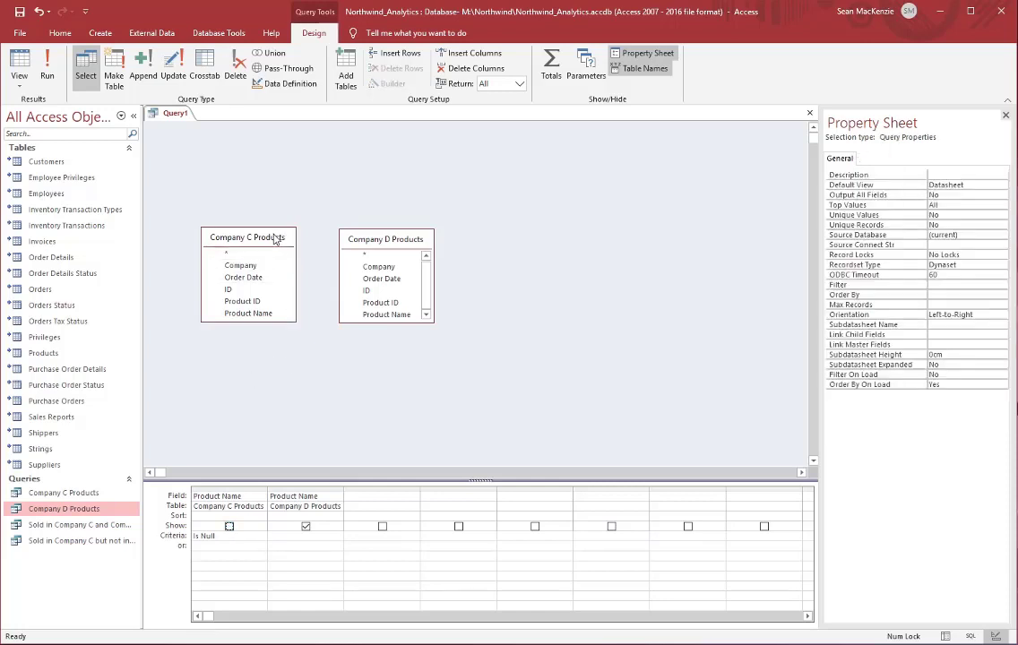
pyautogui.moveTo(274, 240)
pyautogui.mouseDown()
pyautogui.moveTo(243, 240)
pyautogui.moveTo(265, 247)
pyautogui.mouseUp()
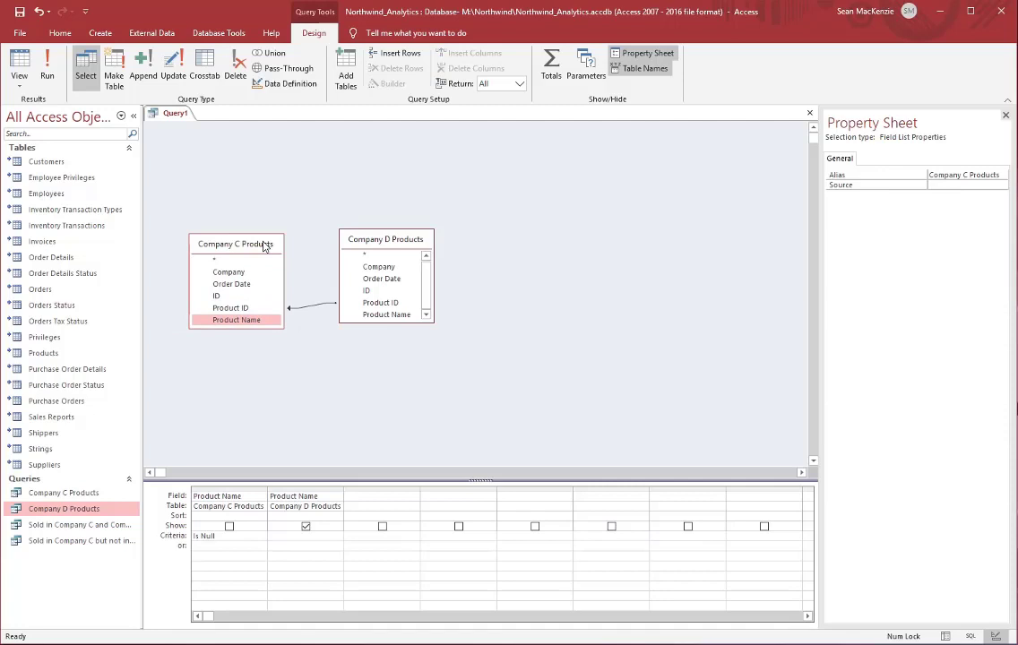
# Display the filtered datasheet and review the products sold only to Company D
pyautogui.click(23, 60)
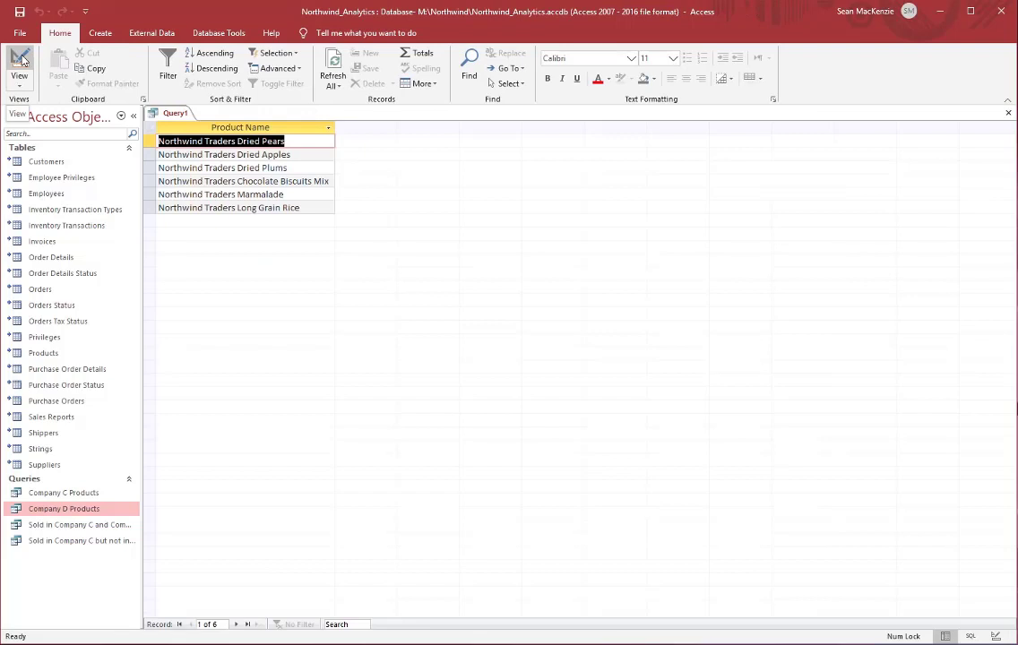
pyautogui.click(296, 156)
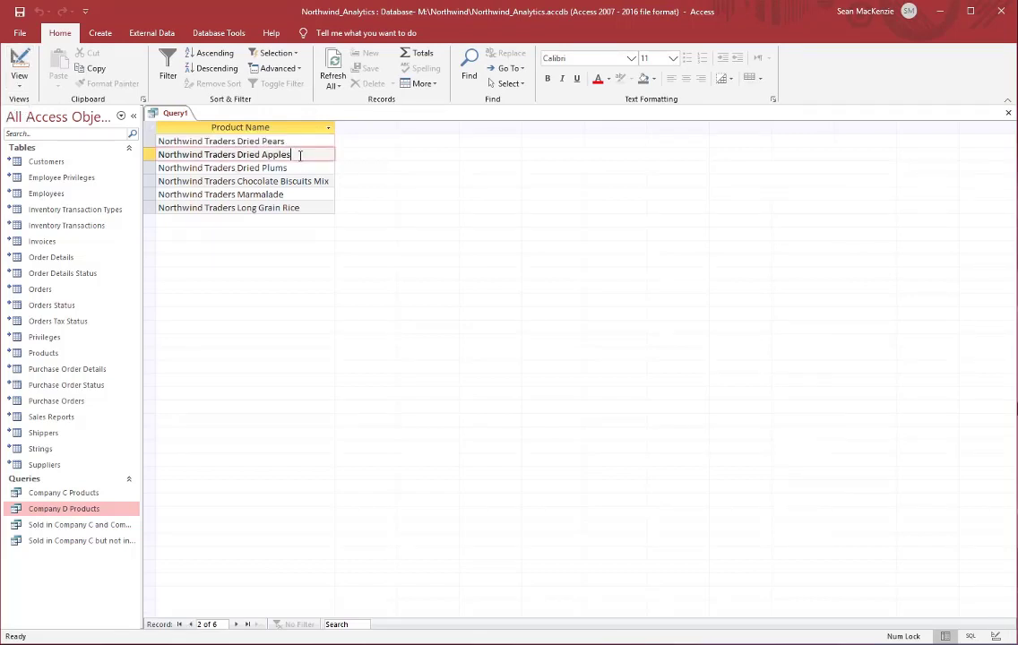
pyautogui.click(304, 181)
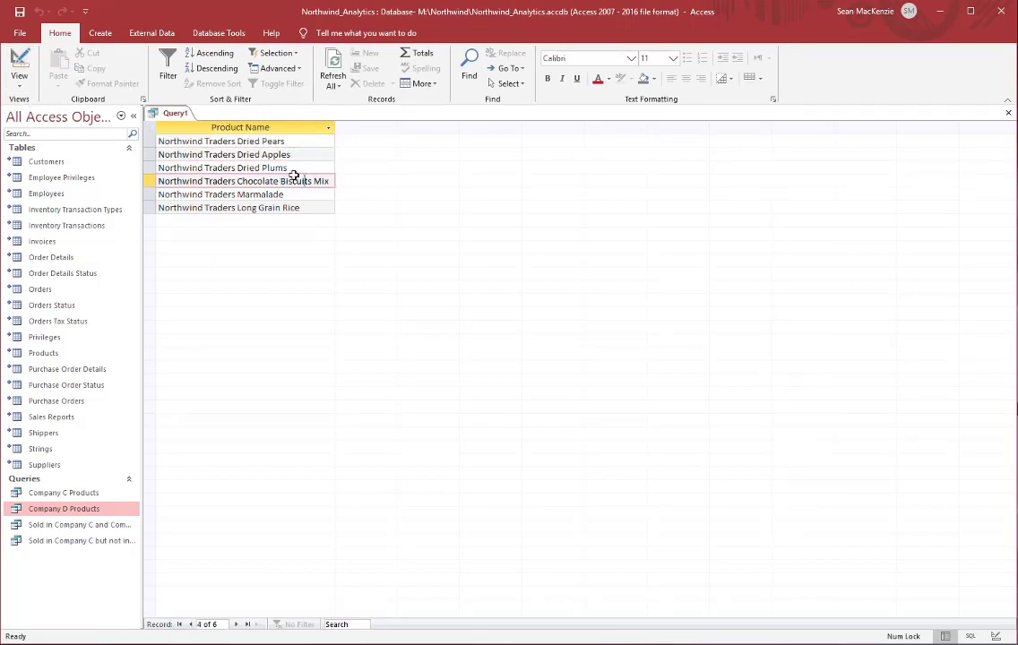
# Return to the query design, save the query as "Sold in Company D but not Company C", and close it
pyautogui.click(18, 59)
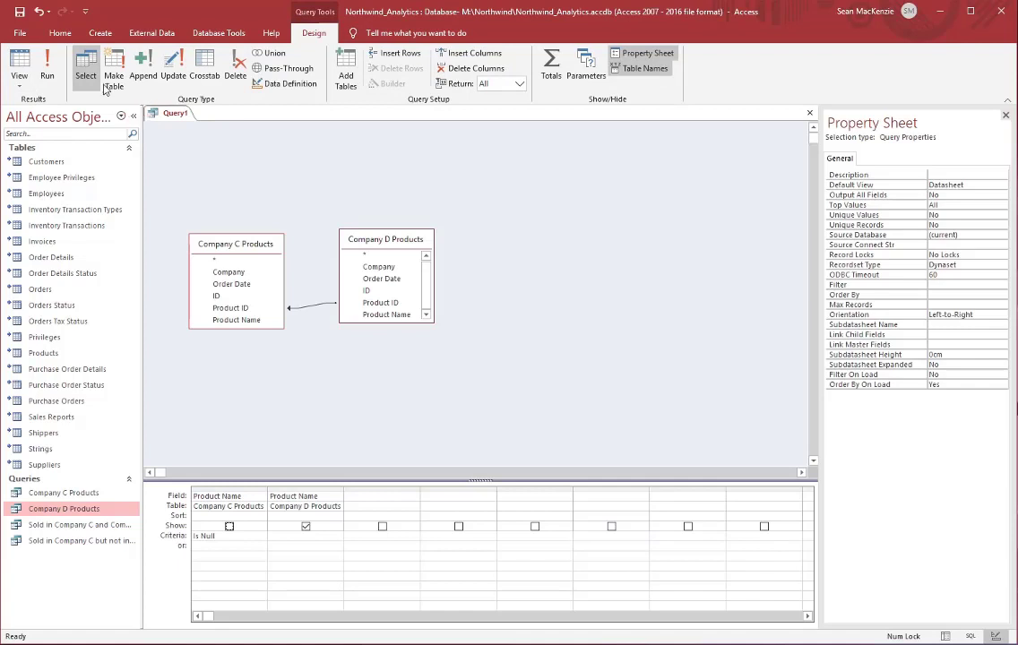
pyautogui.click(18, 11)
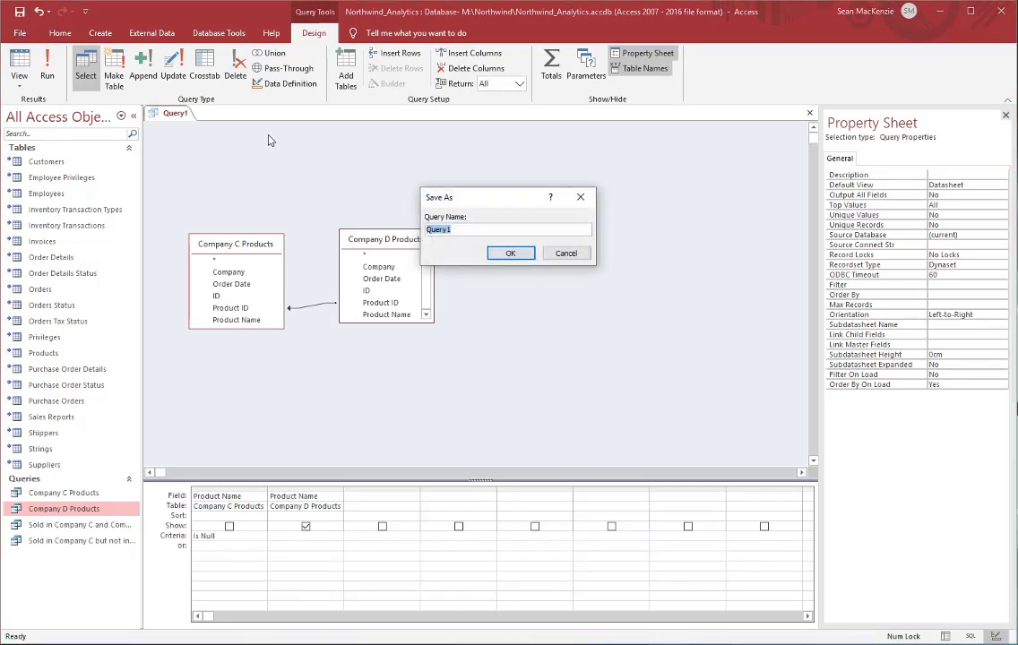
pyautogui.write('Sol')
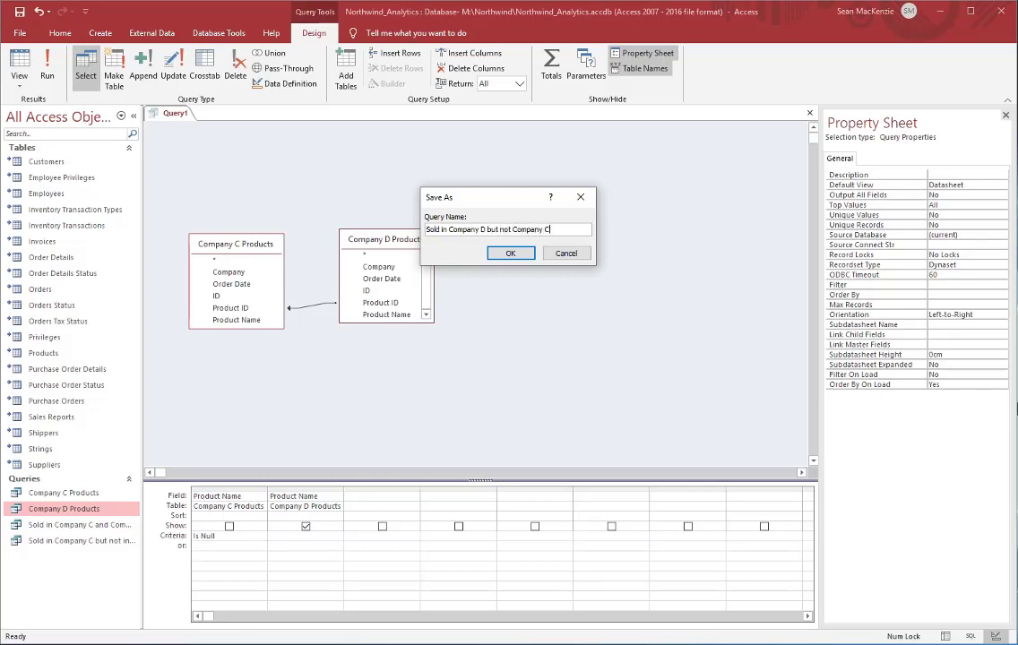
pyautogui.click(498, 253)
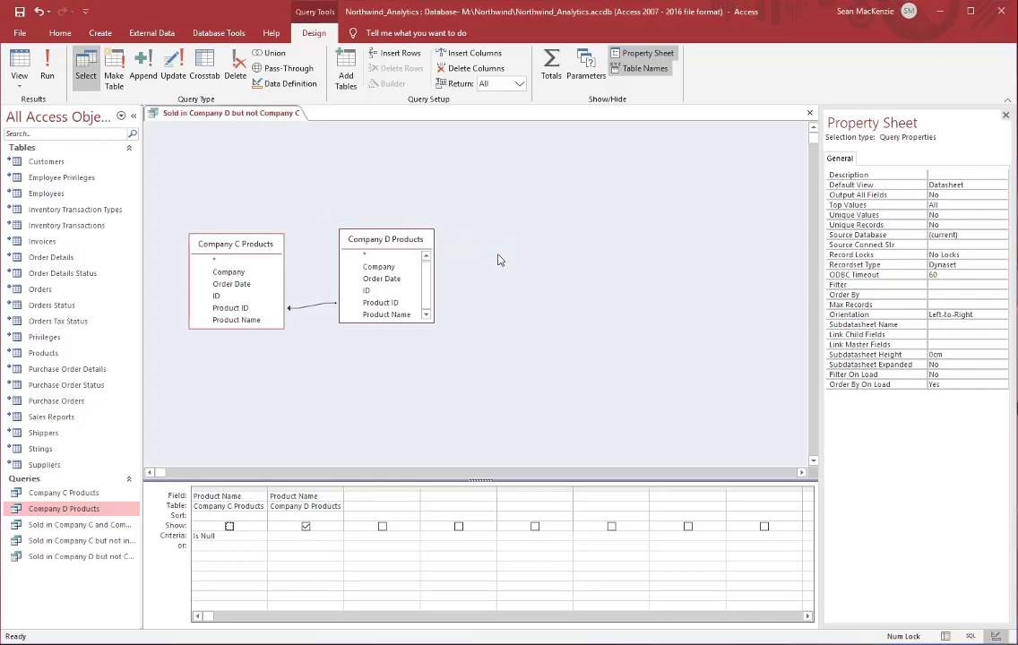
pyautogui.click(811, 114)
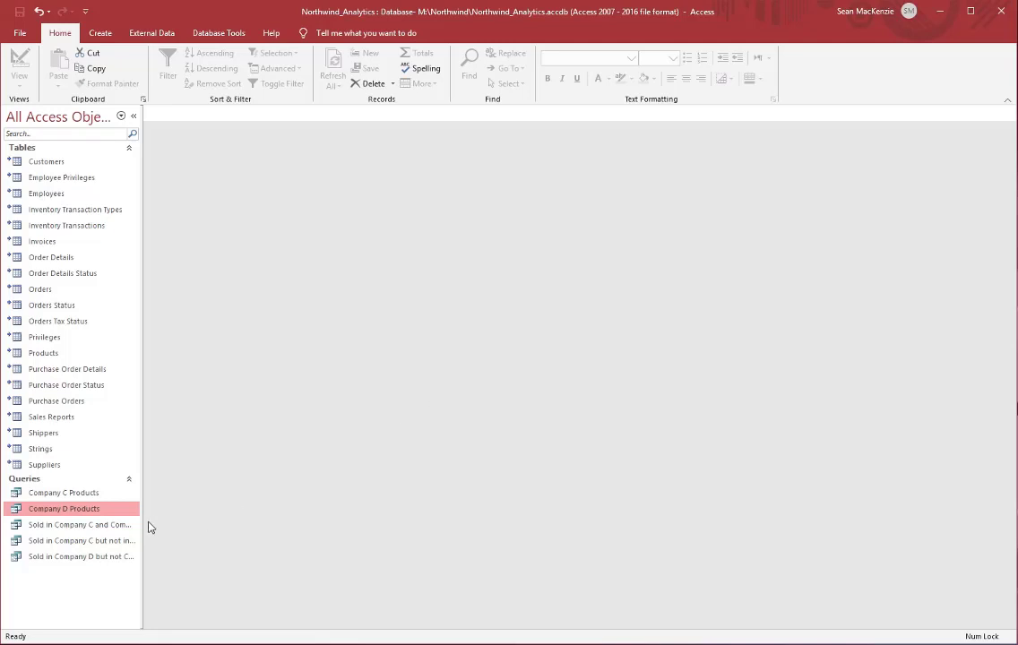
# Open each of the three saved "Sold in" queries in turn, review its product list, and close it
pyautogui.doubleClick(16, 526)
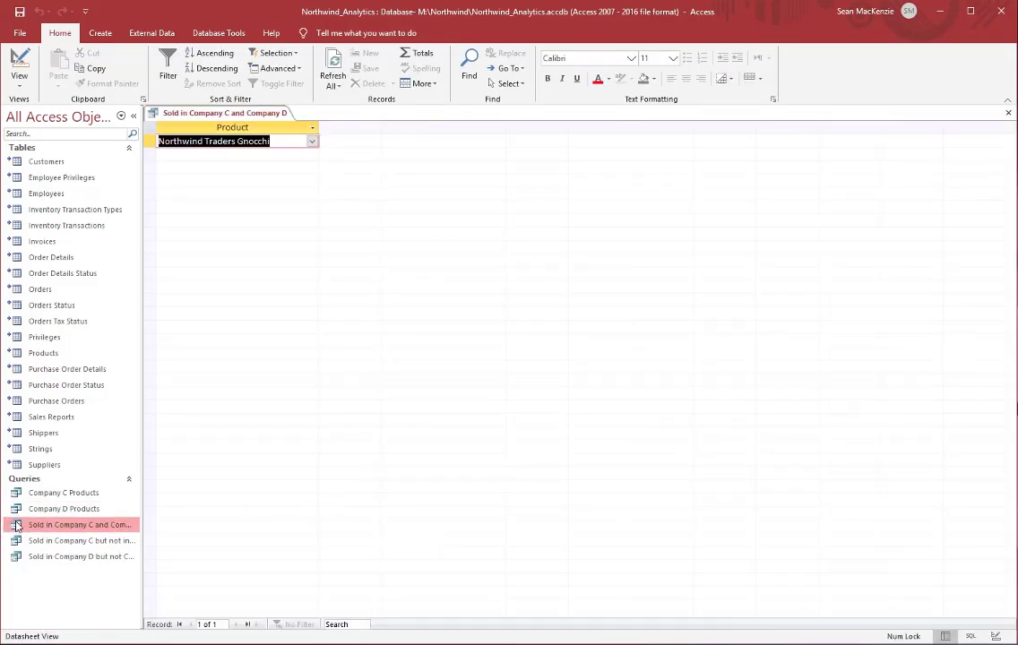
pyautogui.hotkey('ctrl', 'w')
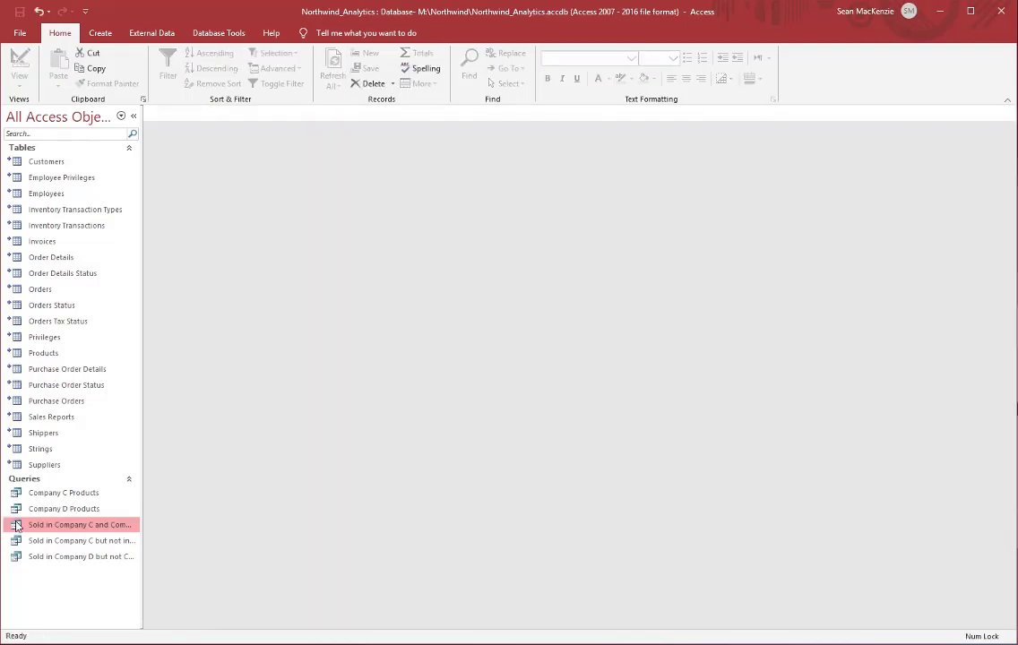
pyautogui.click(43, 543)
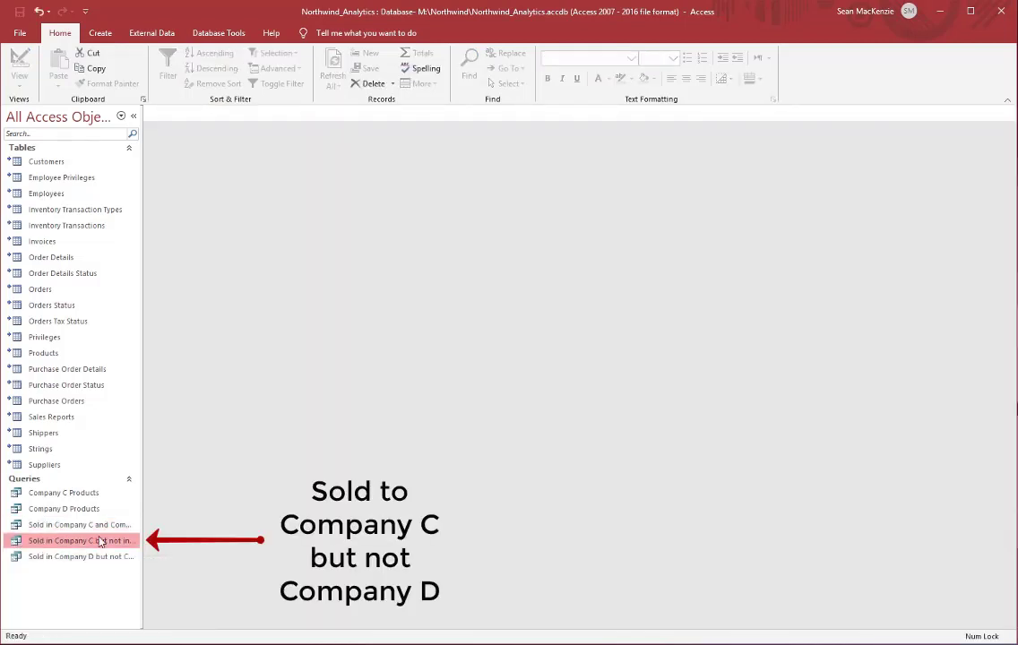
pyautogui.doubleClick(87, 542)
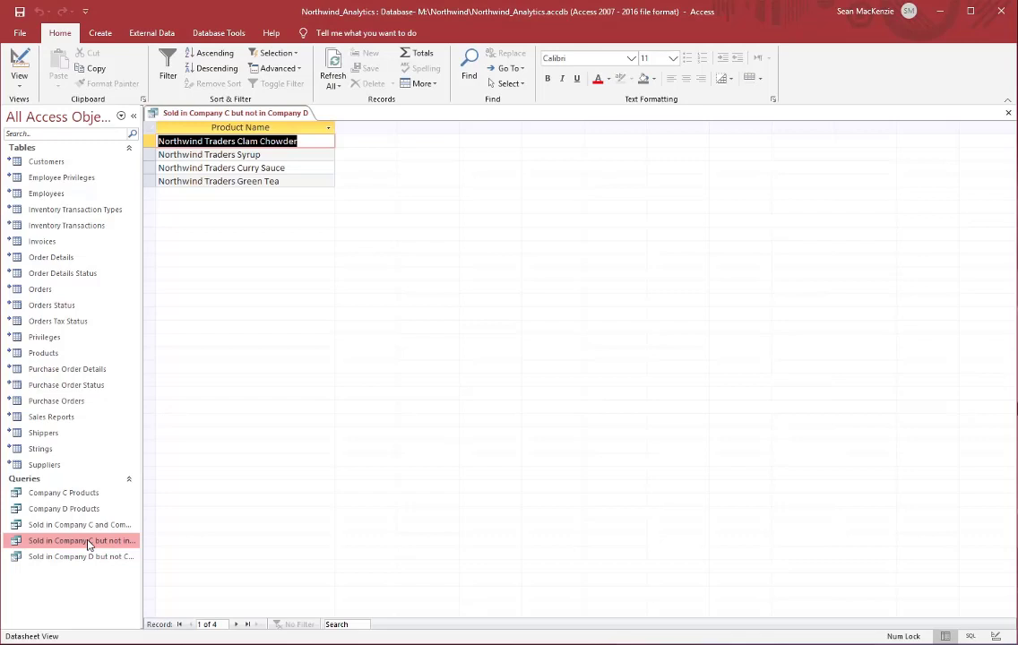
pyautogui.hotkey('ctrl', 'w')
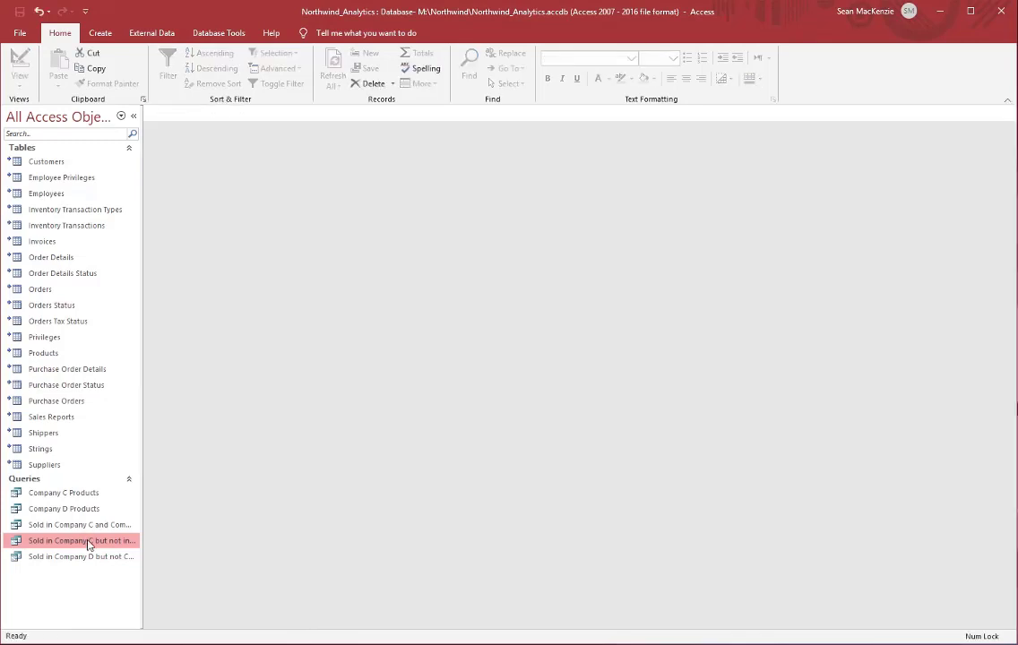
pyautogui.click(82, 557)
pyautogui.doubleClick(82, 558)
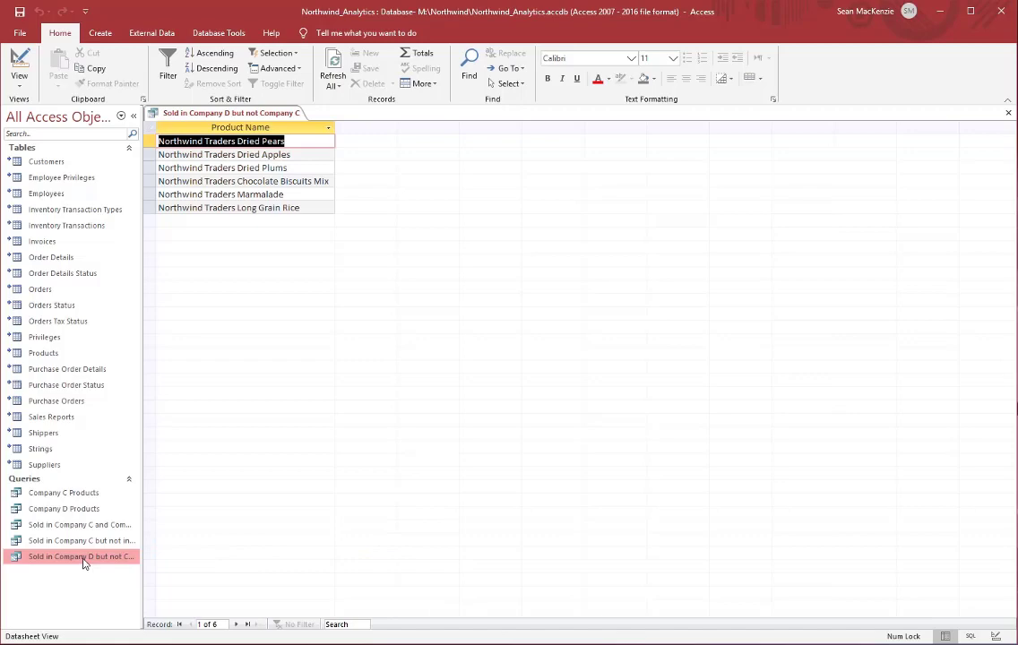
pyautogui.hotkey('ctrl', 'w')
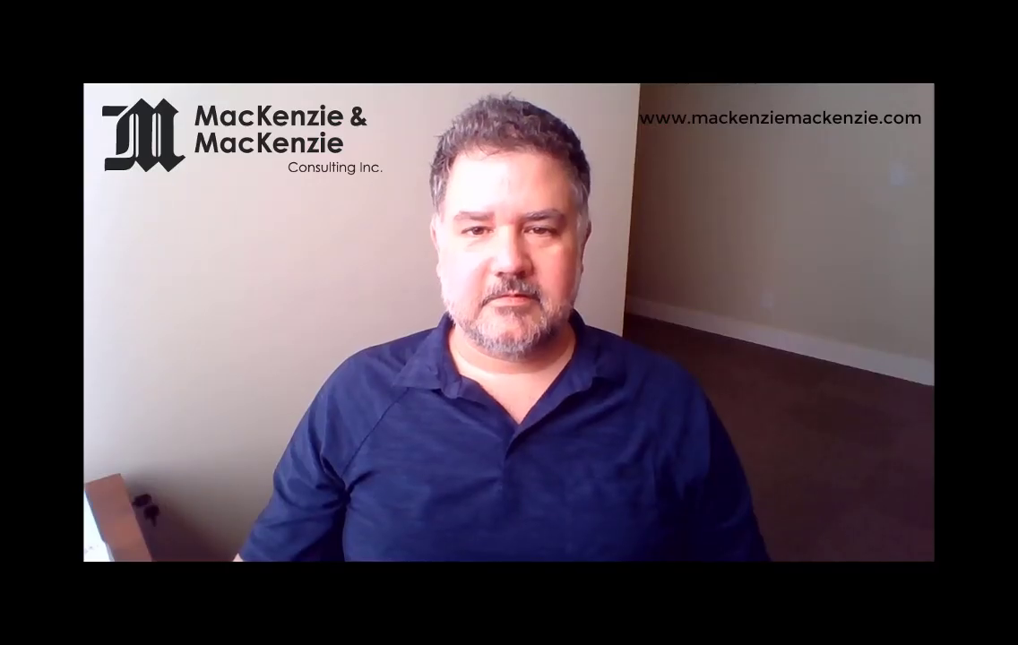